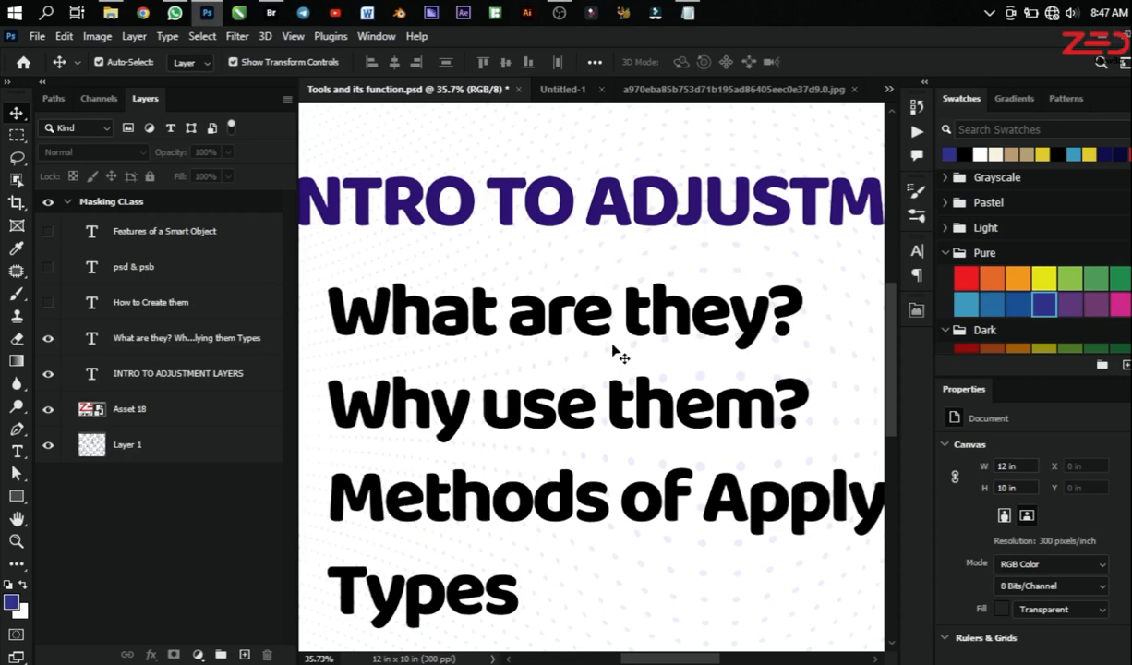
scroll(589, 397, down, 3)
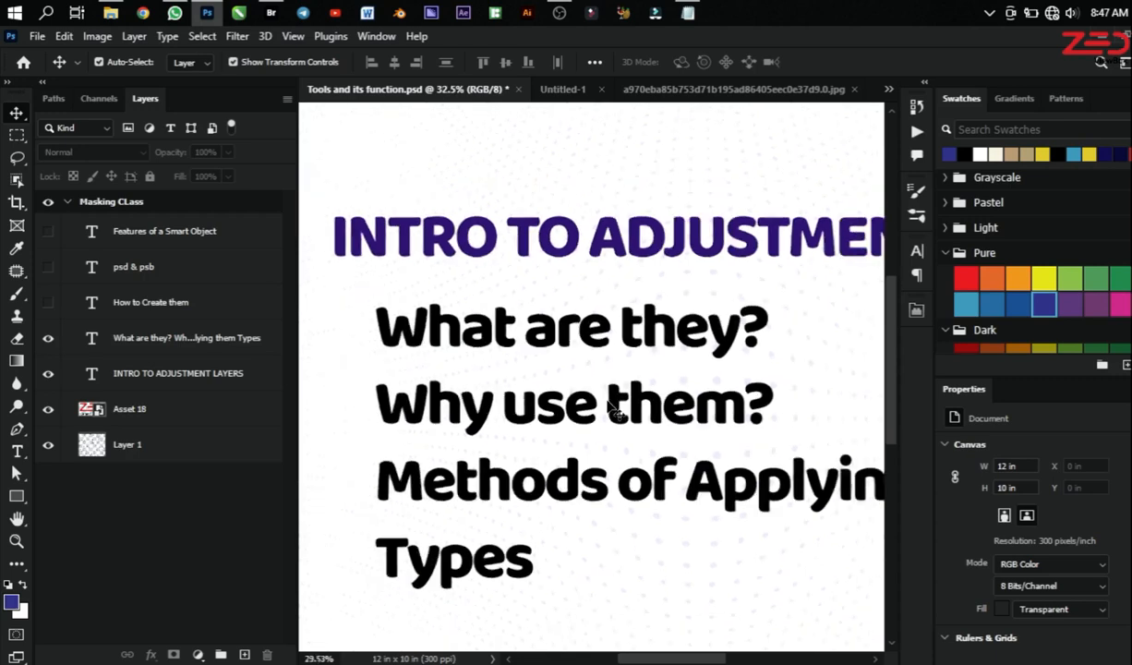
scroll(674, 398, down, 2)
scroll(637, 379, up, 2)
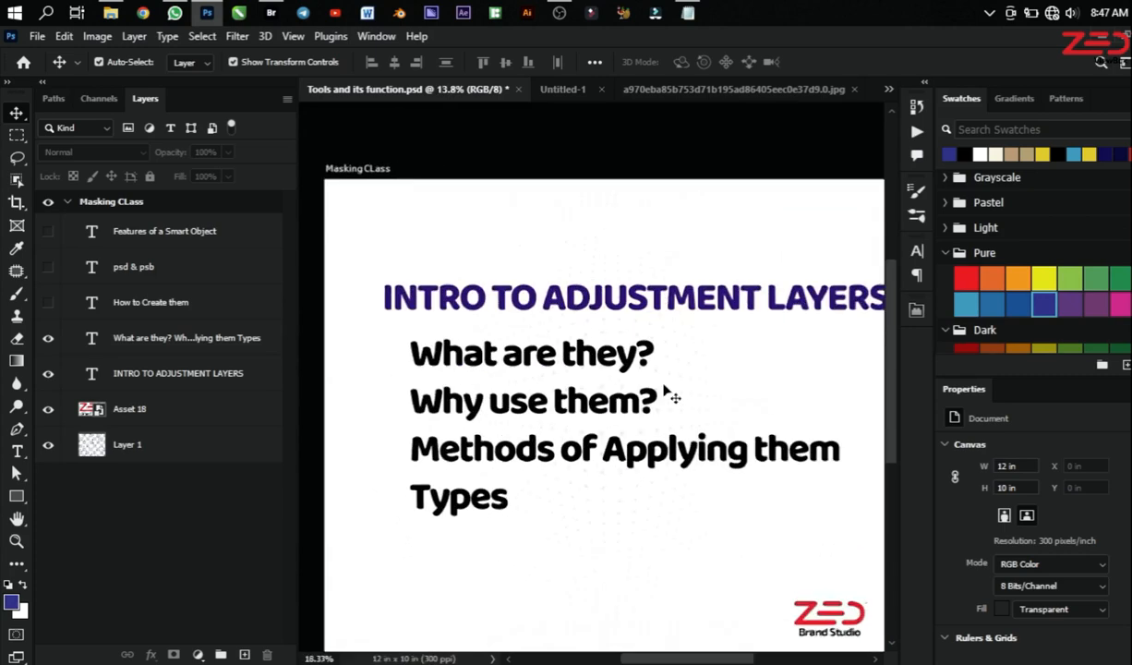
scroll(683, 392, up, 1)
scroll(687, 389, down, 2)
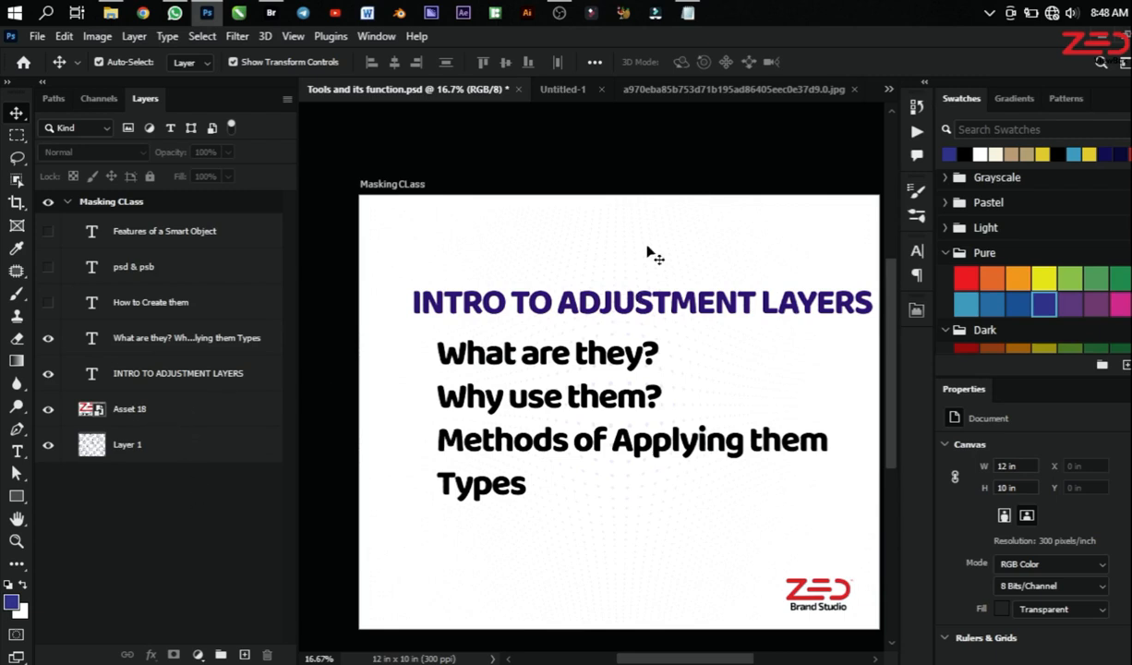
Step: Switch to the green sneakers photo and examine the shoes and their surroundings up close
click(702, 89)
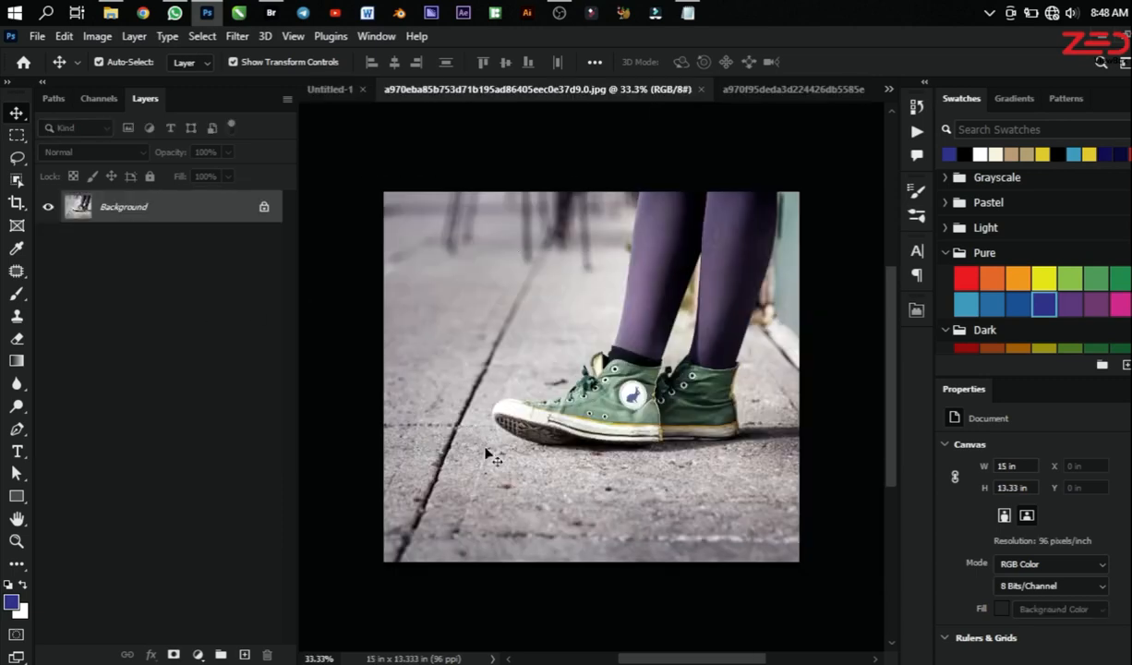
scroll(511, 481, up, 5)
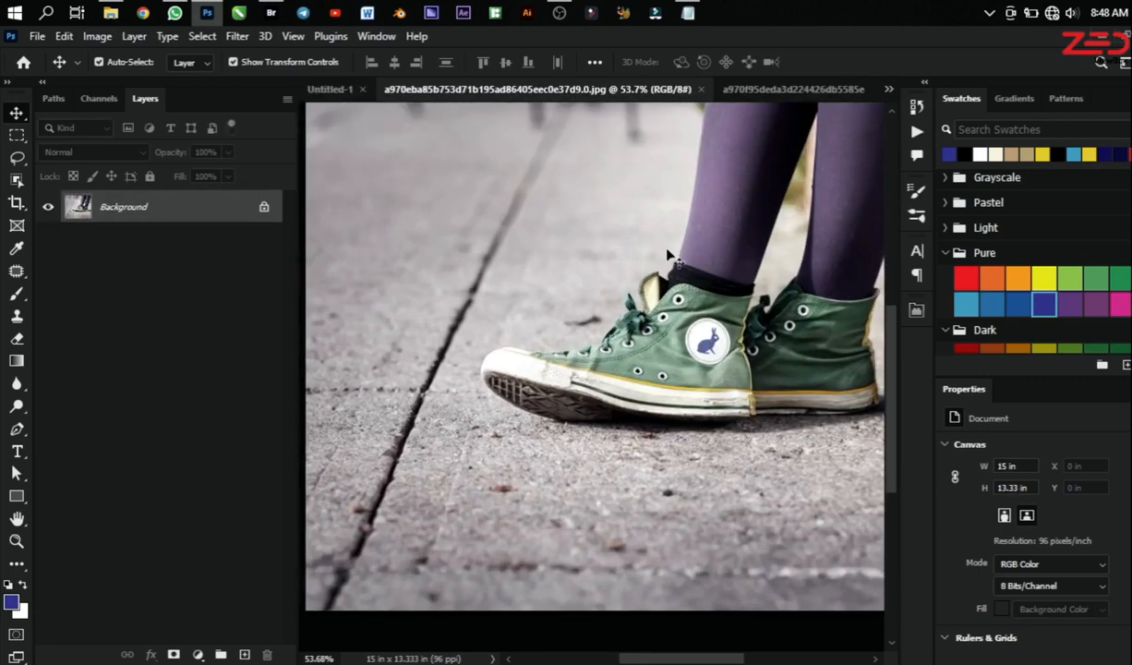
scroll(444, 442, down, 3)
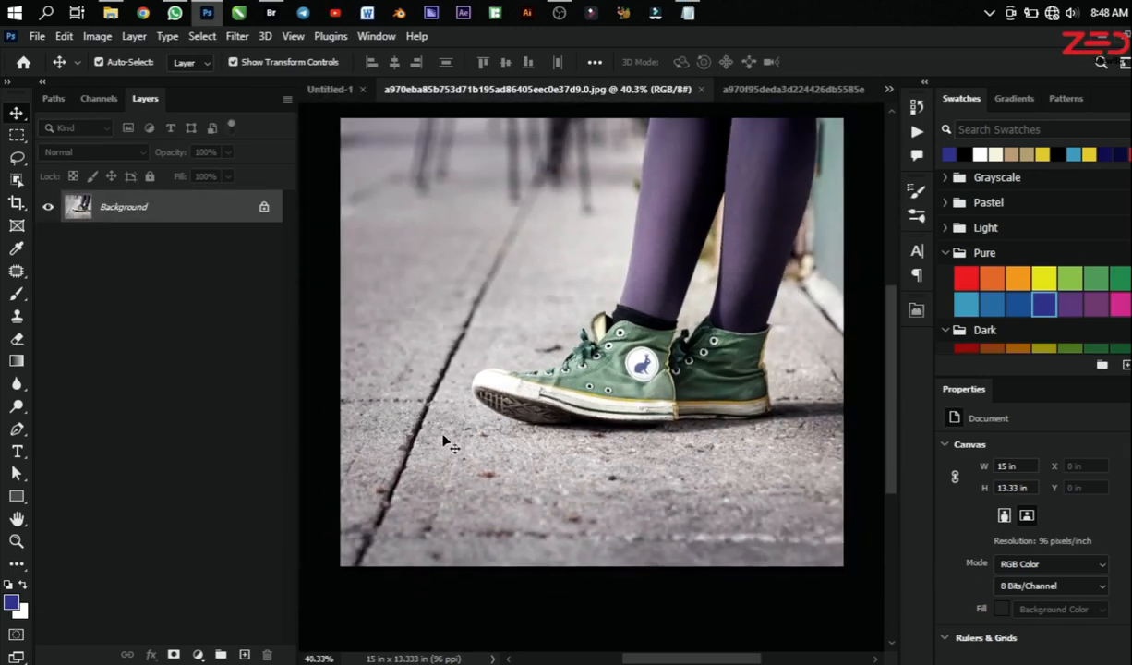
scroll(444, 441, up, 4)
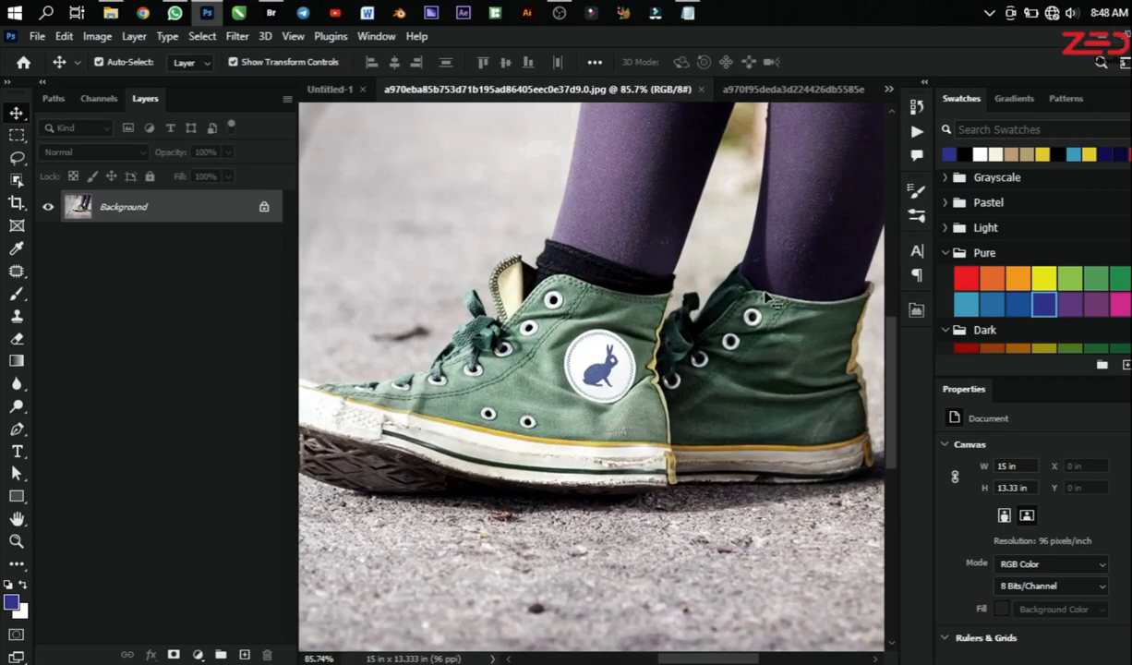
scroll(757, 467, down, 1)
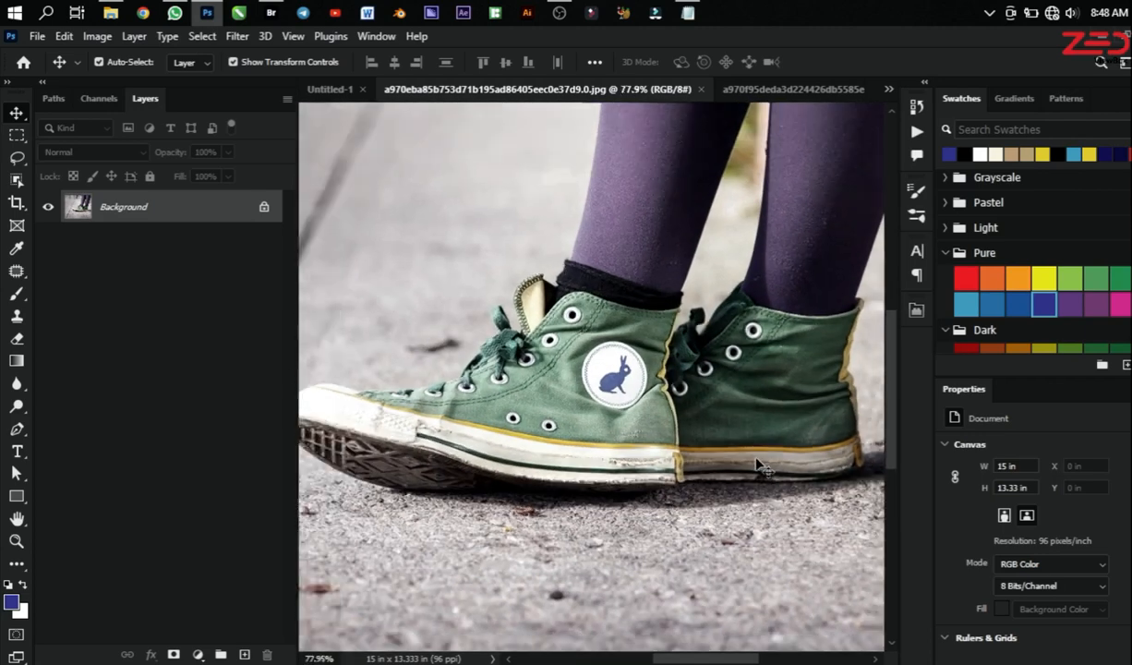
scroll(757, 466, down, 1)
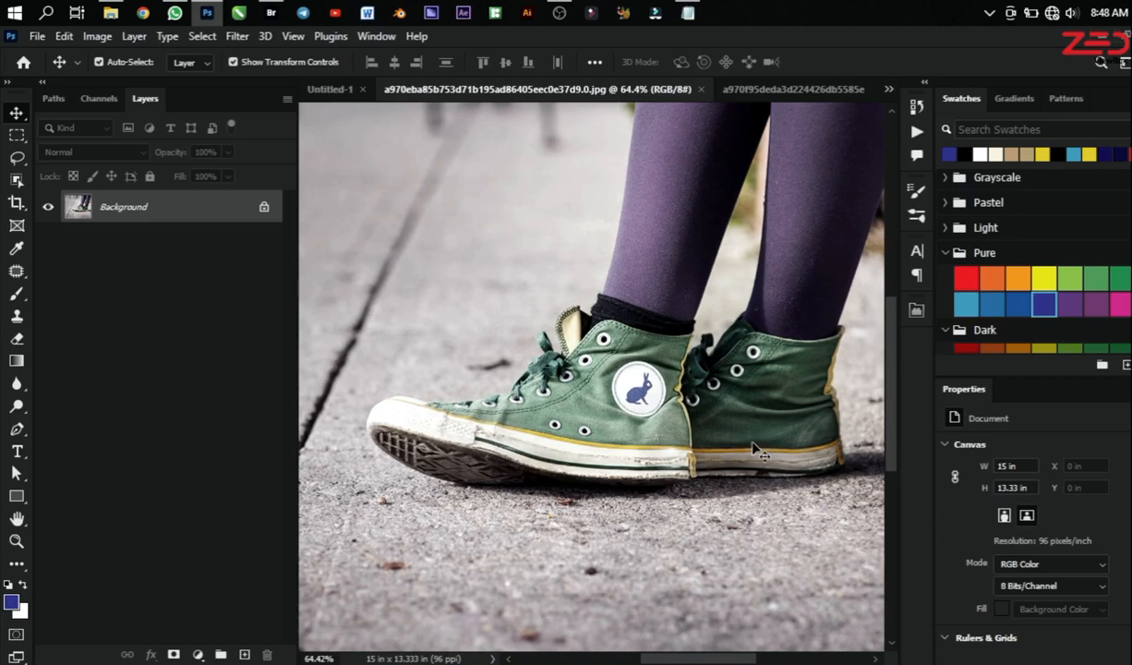
scroll(750, 391, up, 2)
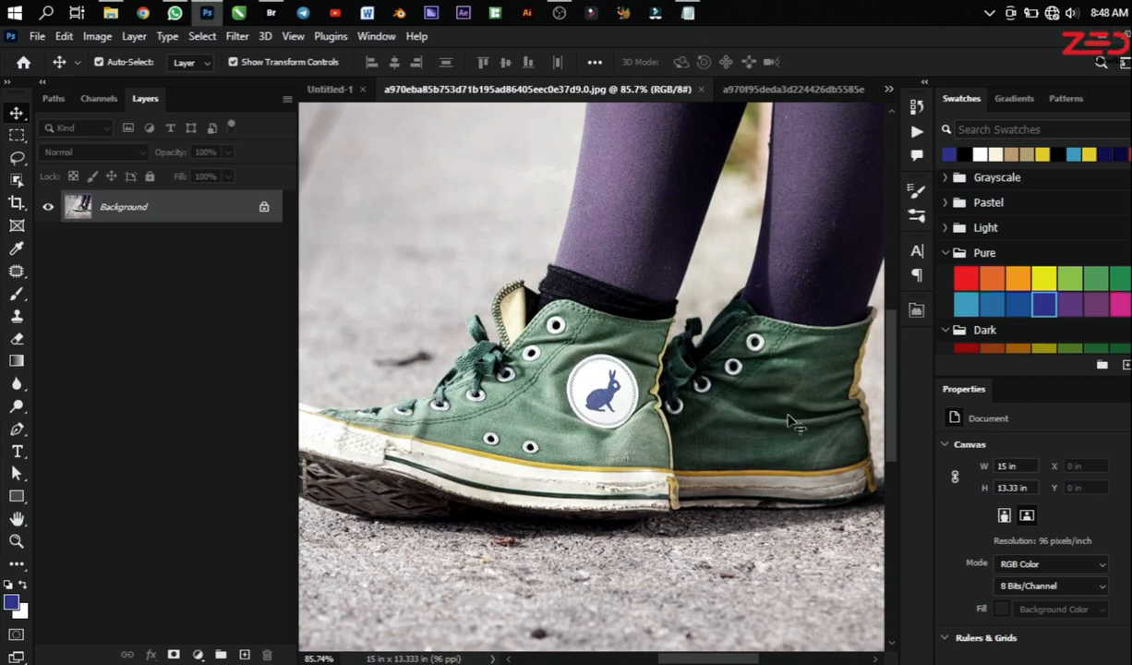
scroll(680, 418, down, 4)
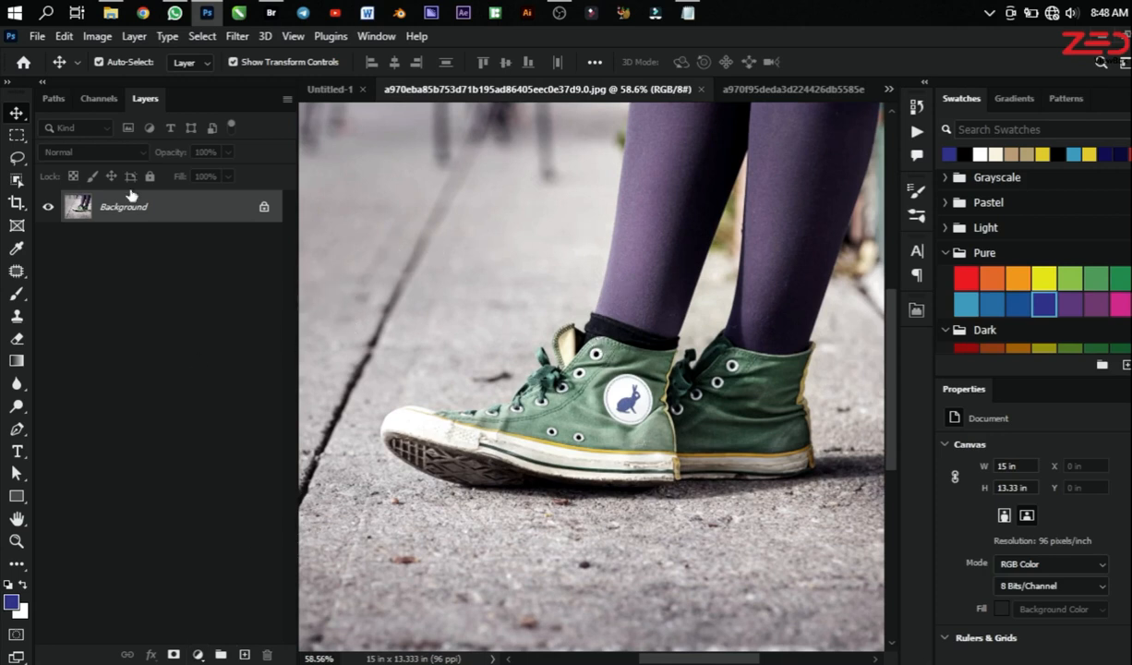
Step: Try a Hue/Saturation adjustment with hue -142 and saturation +82 directly on the Background layer and undo it
click(97, 36)
mouse_move(115, 81)
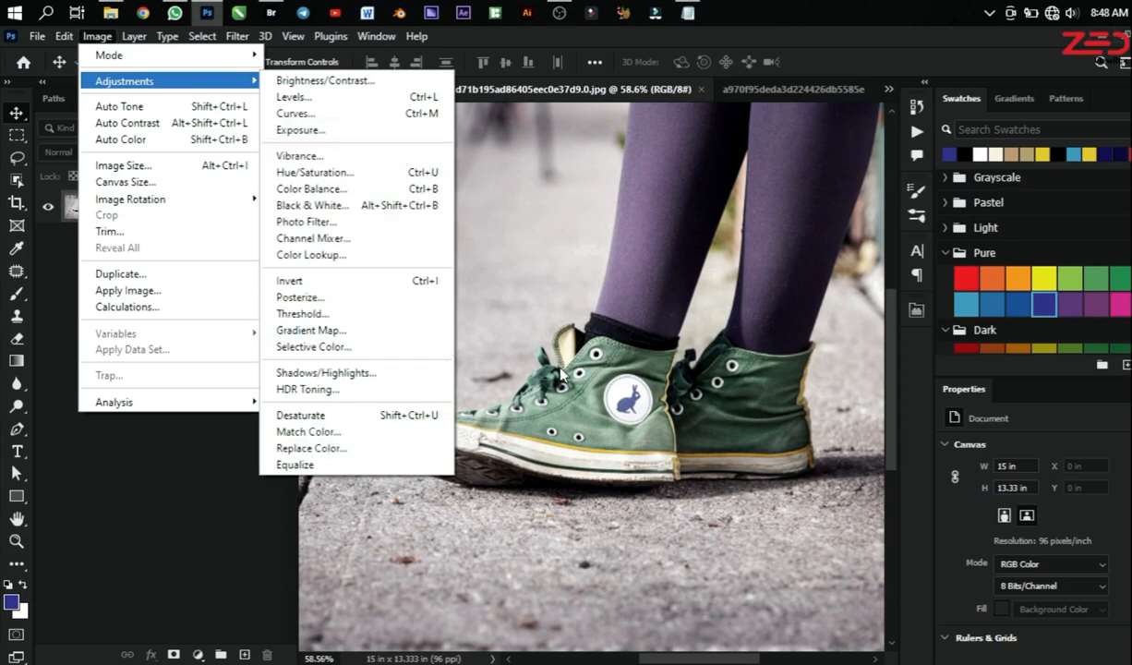
click(341, 177)
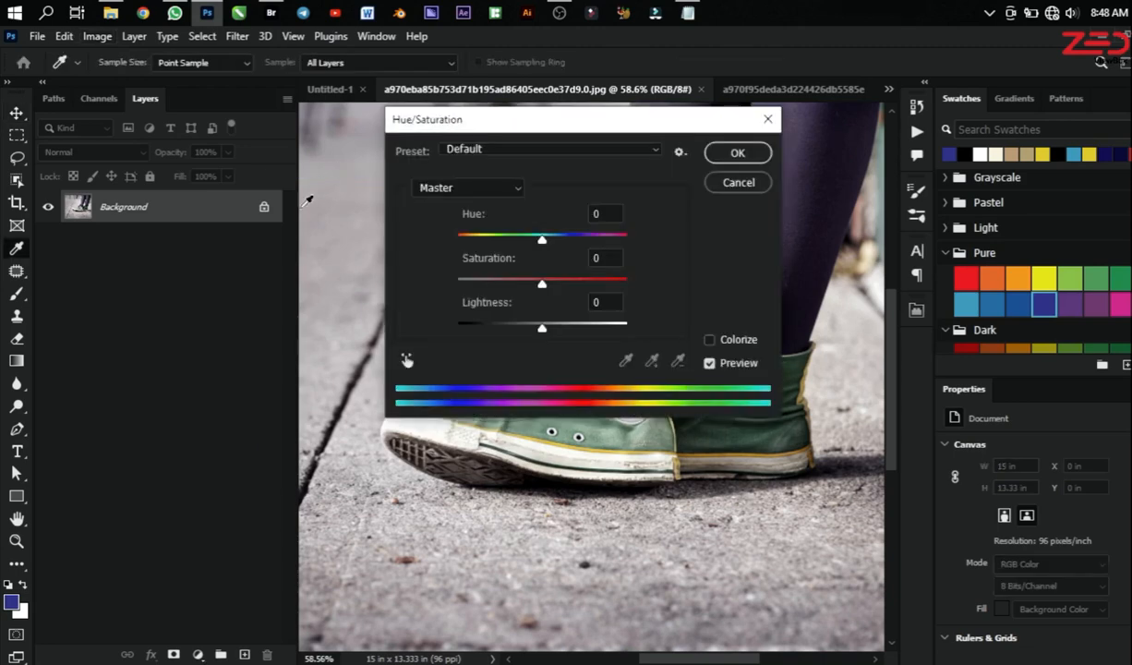
drag(591, 135, 969, 271)
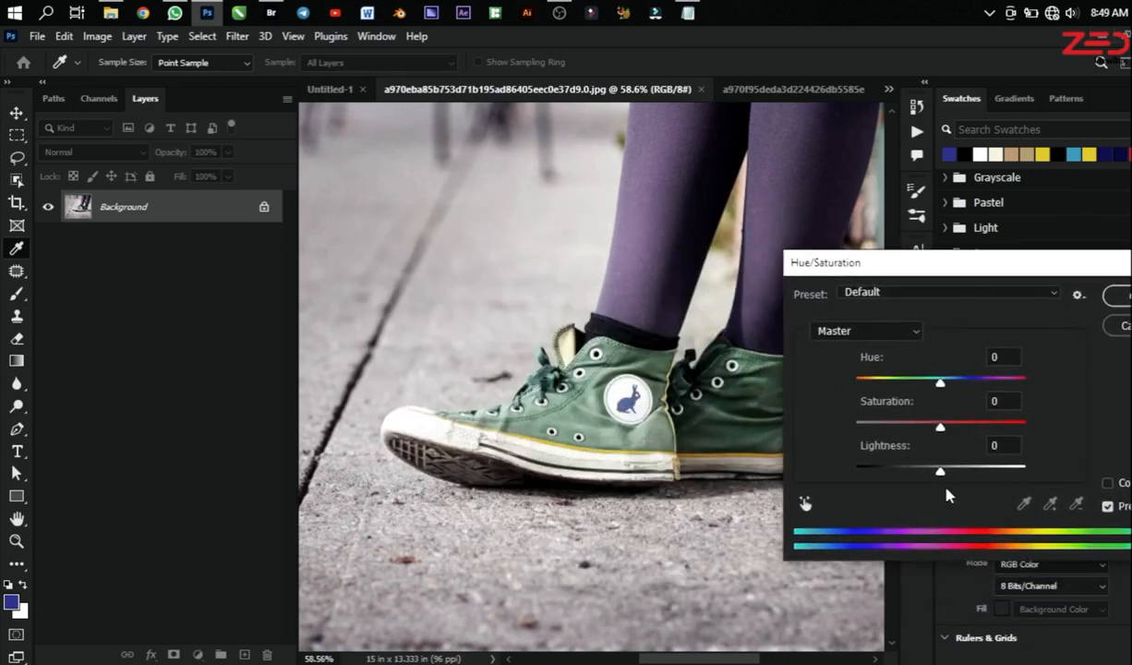
drag(939, 382, 871, 378)
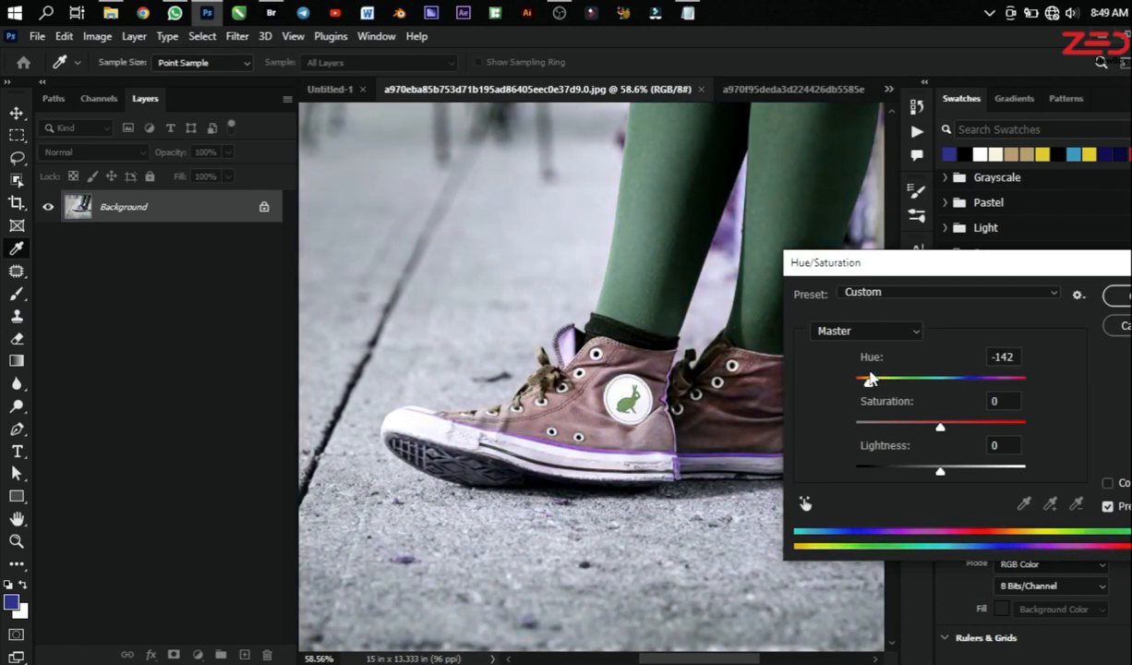
drag(940, 428, 1013, 430)
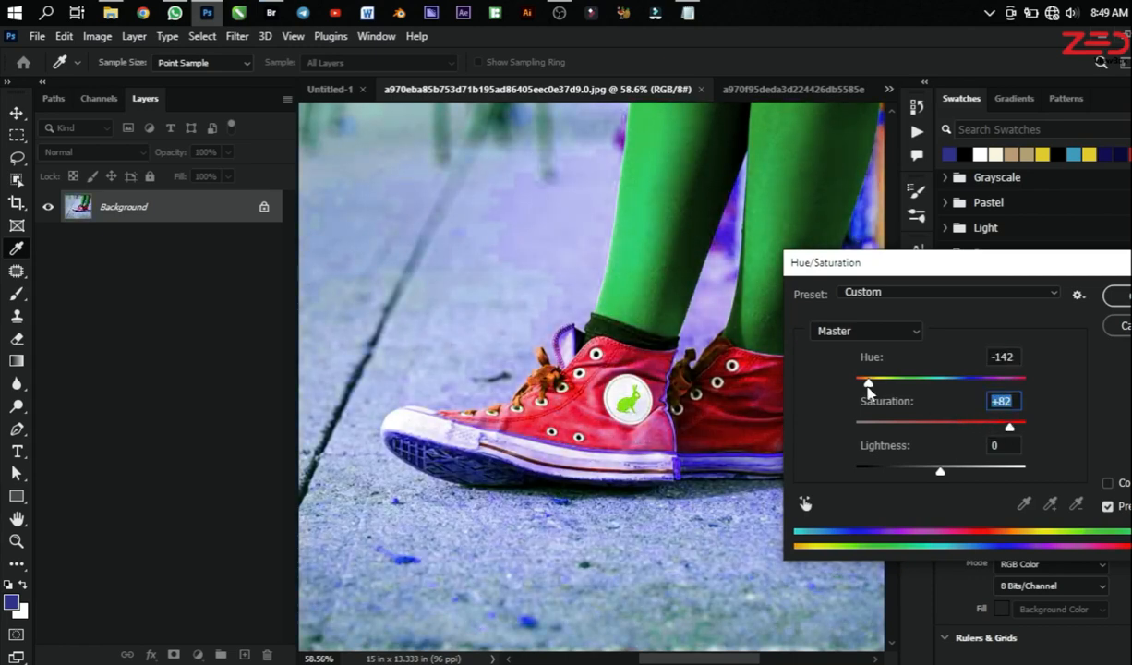
drag(986, 271, 1023, 265)
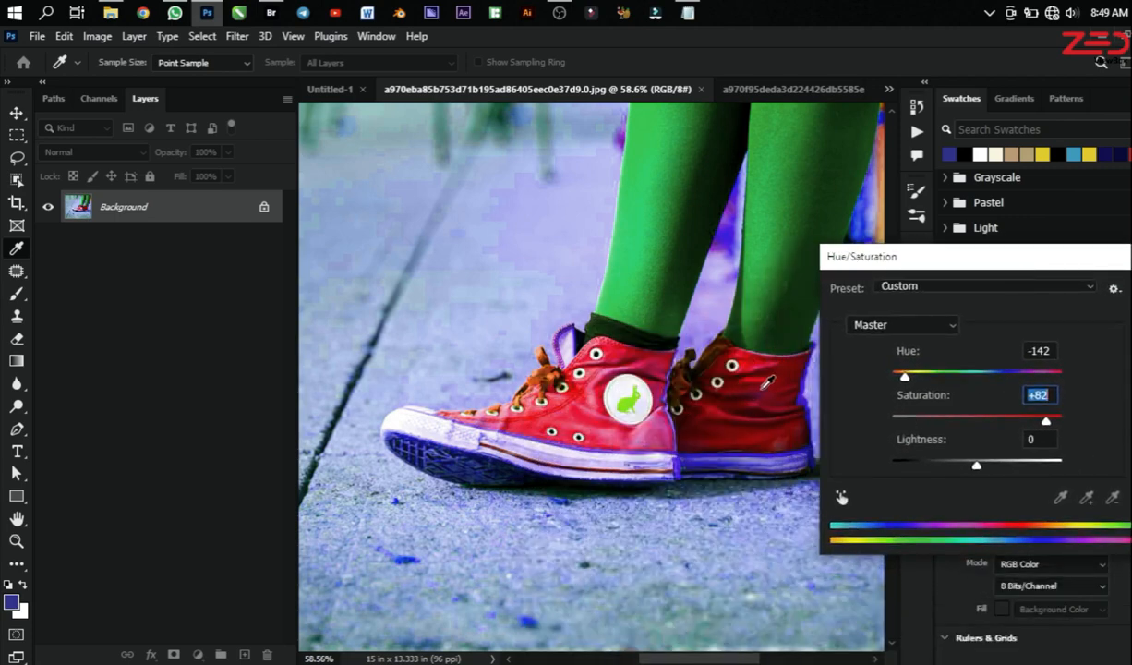
drag(994, 269, 868, 299)
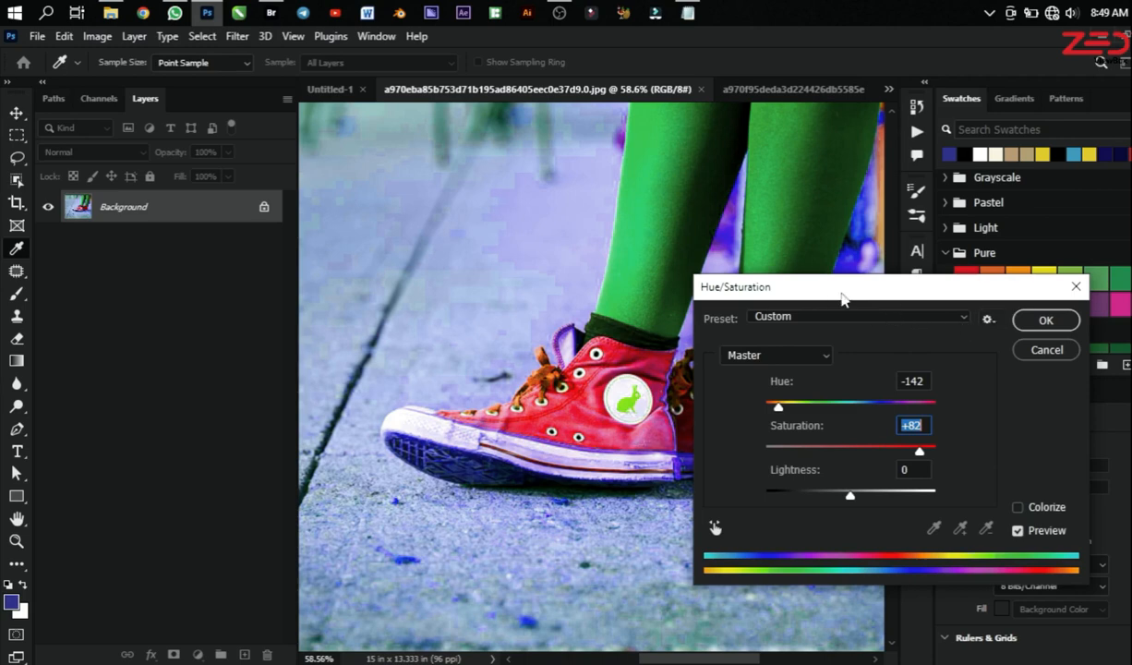
drag(807, 288, 559, 232)
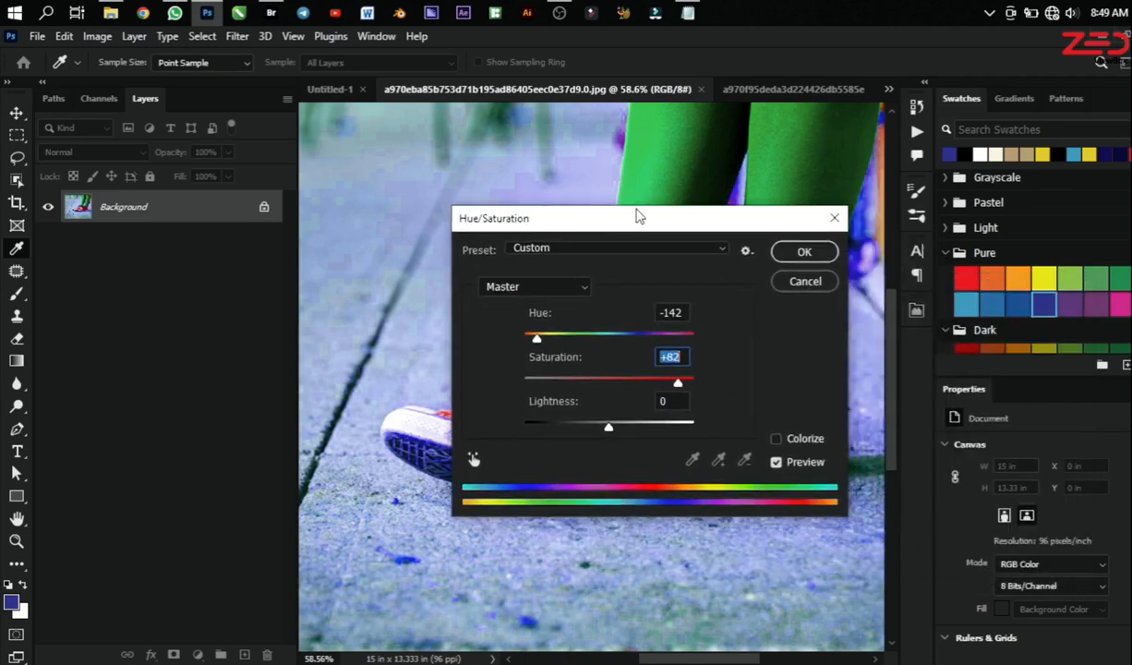
drag(627, 226, 560, 224)
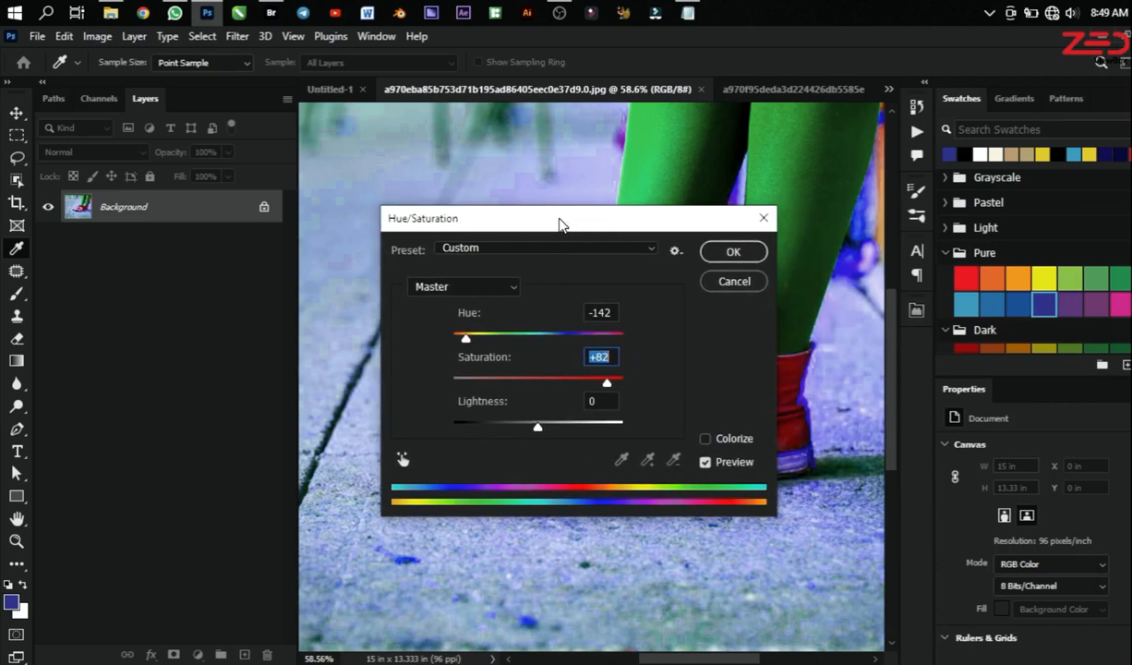
click(746, 254)
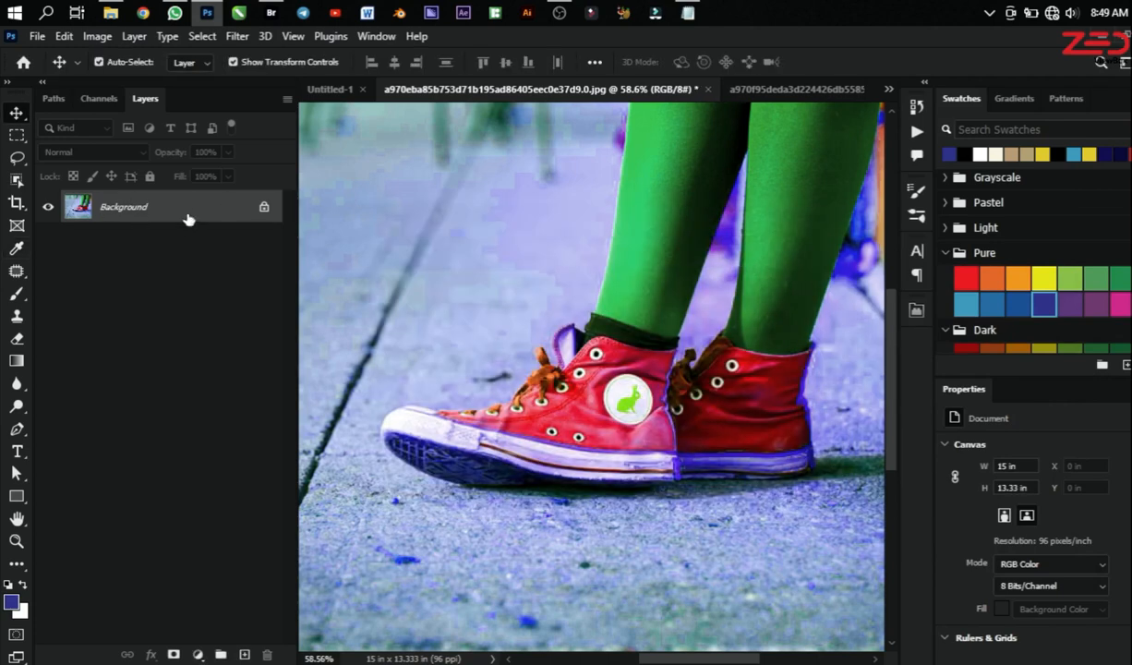
key(ctrl+z)
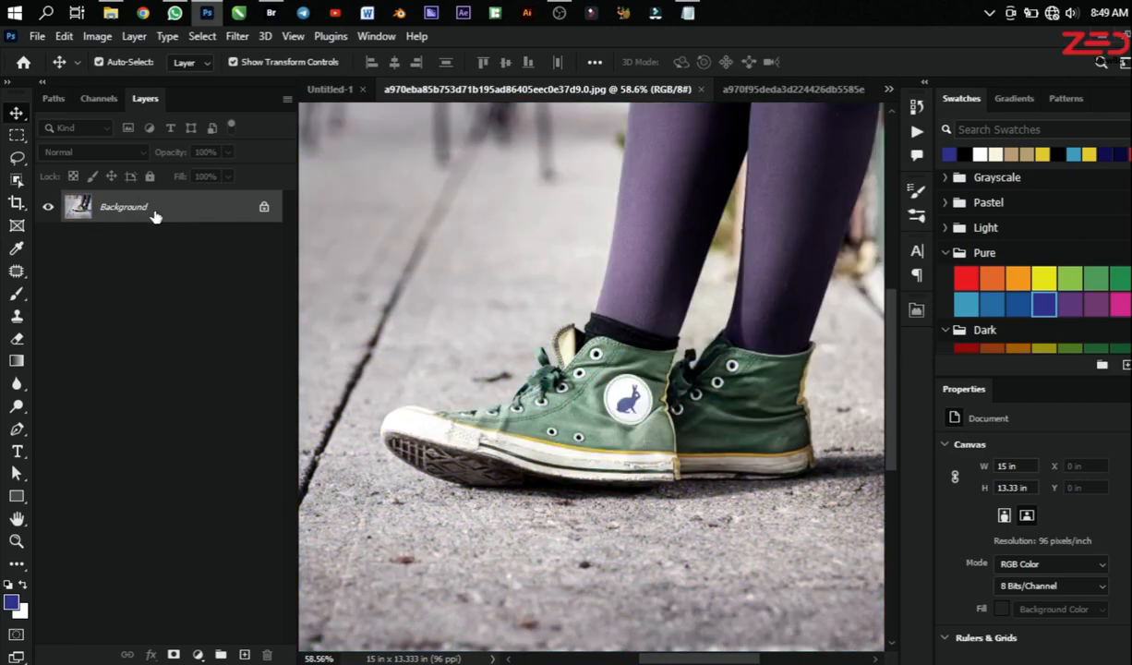
Step: Duplicate the Background layer and apply Hue/Saturation to the copy with hue -160 and saturation +94
key(ctrl+j)
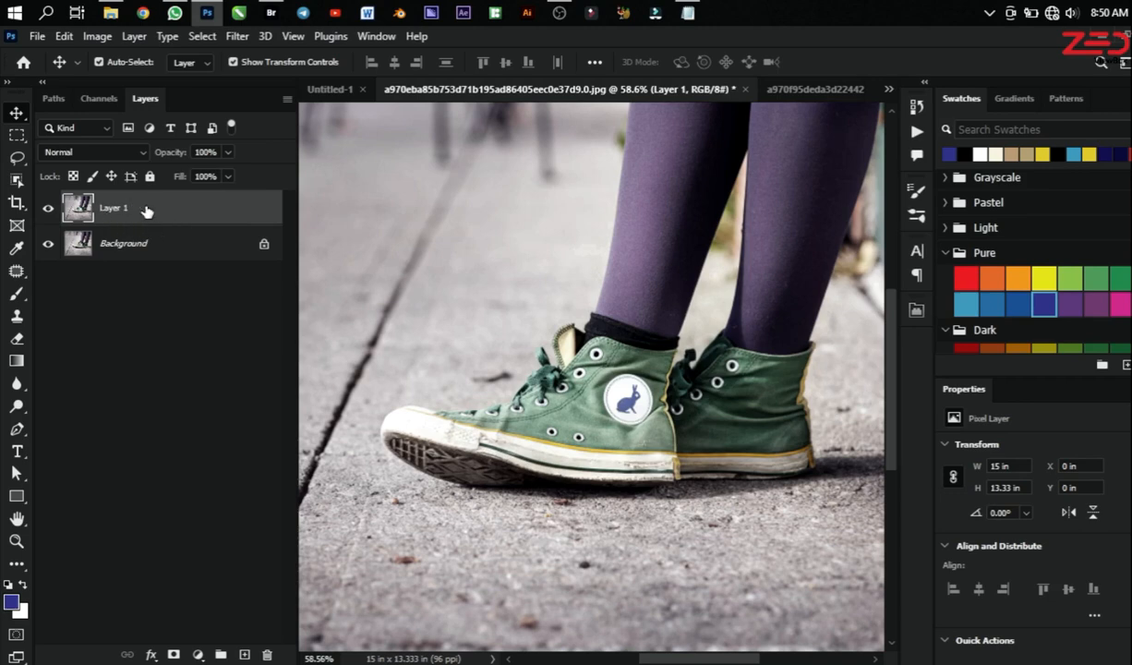
click(92, 36)
mouse_move(252, 83)
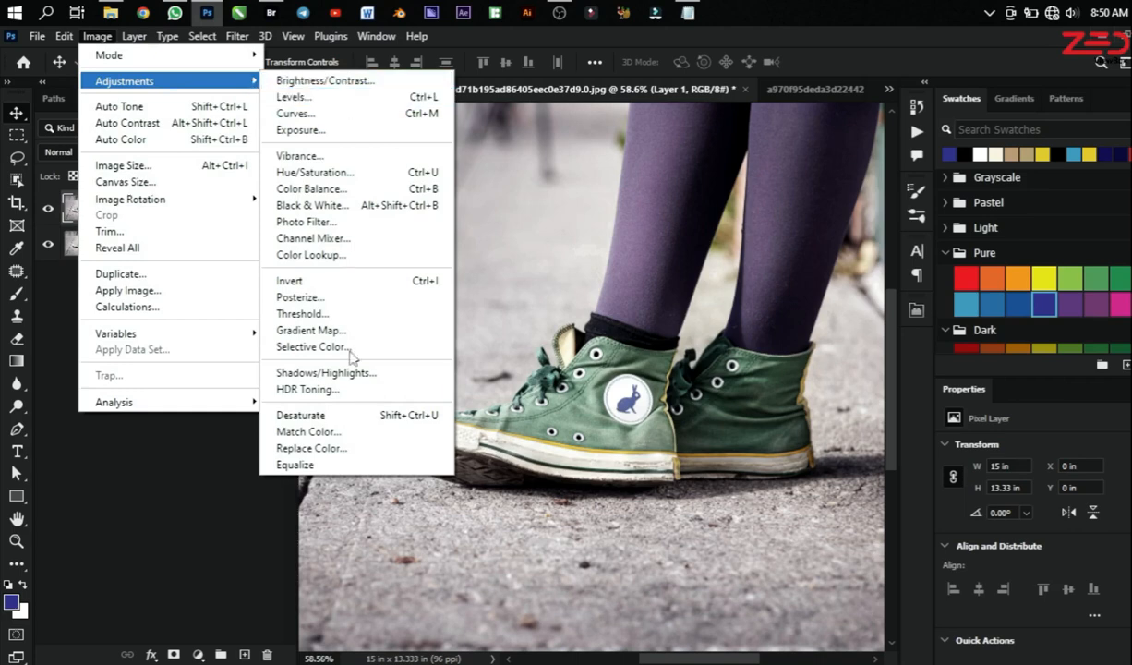
click(312, 173)
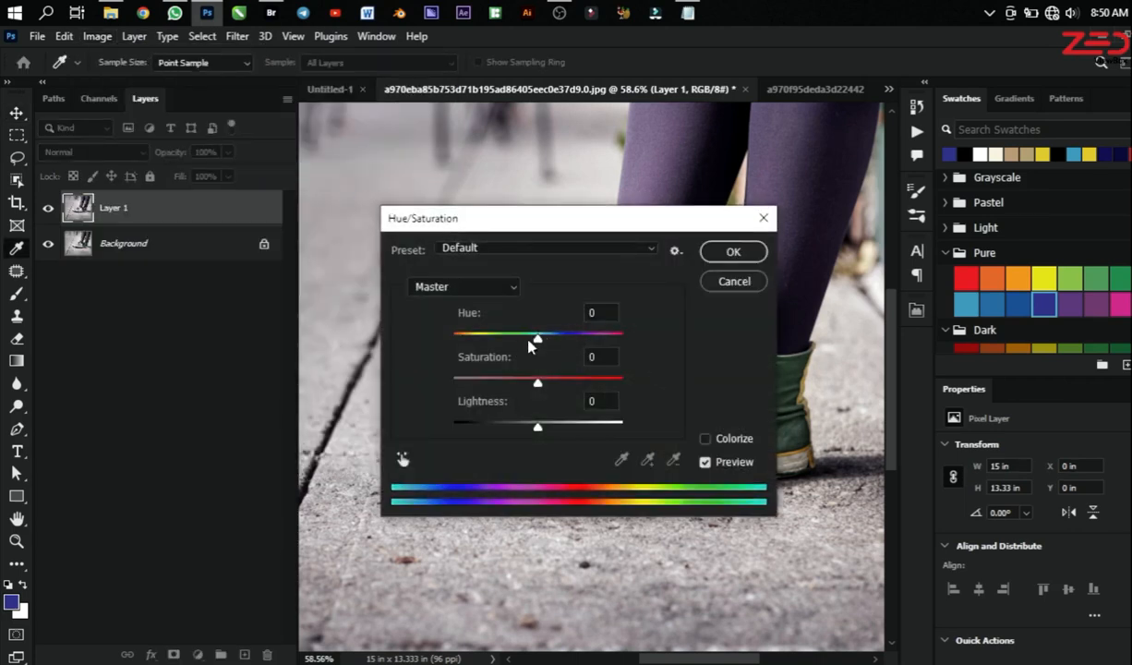
drag(535, 335, 459, 338)
drag(462, 220, 819, 248)
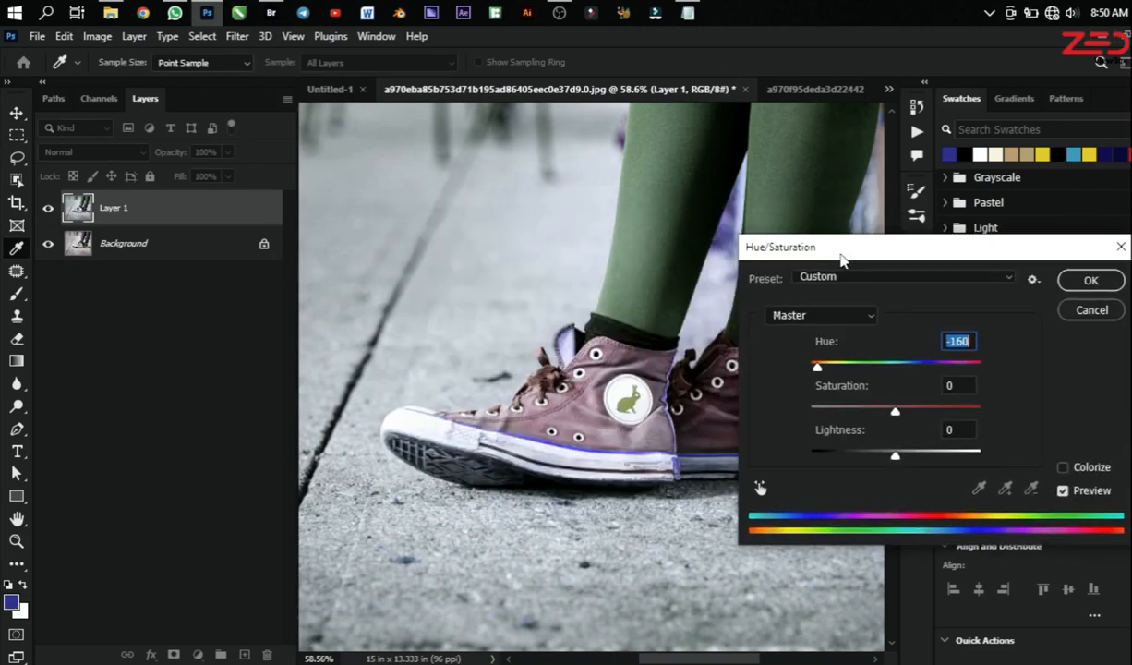
drag(888, 411, 975, 413)
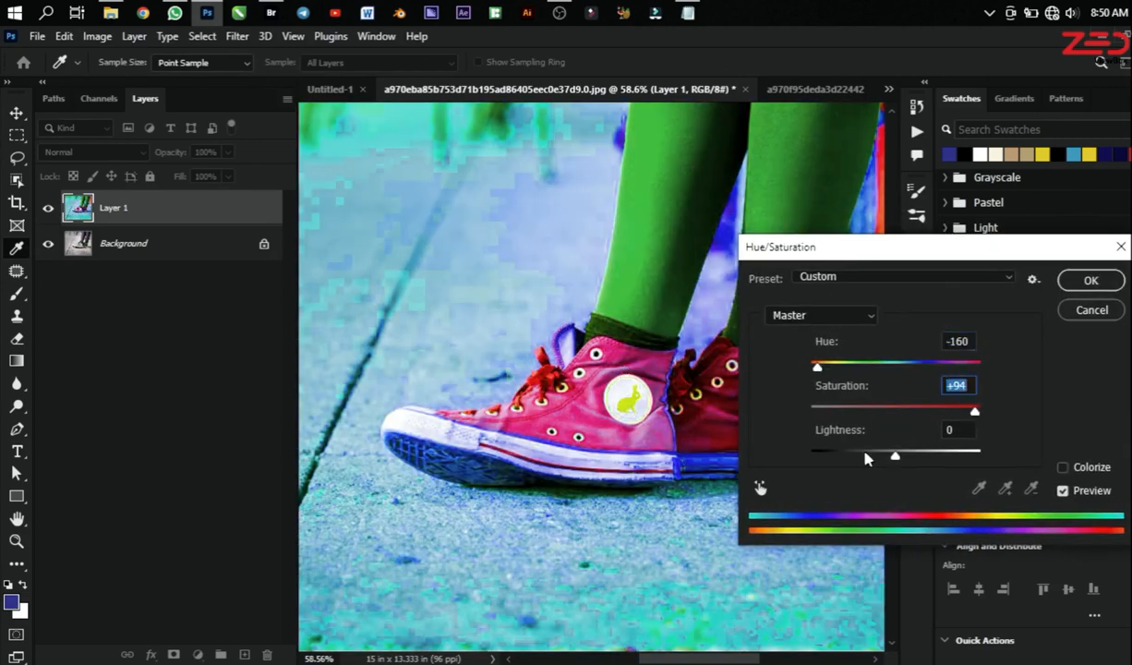
click(1075, 281)
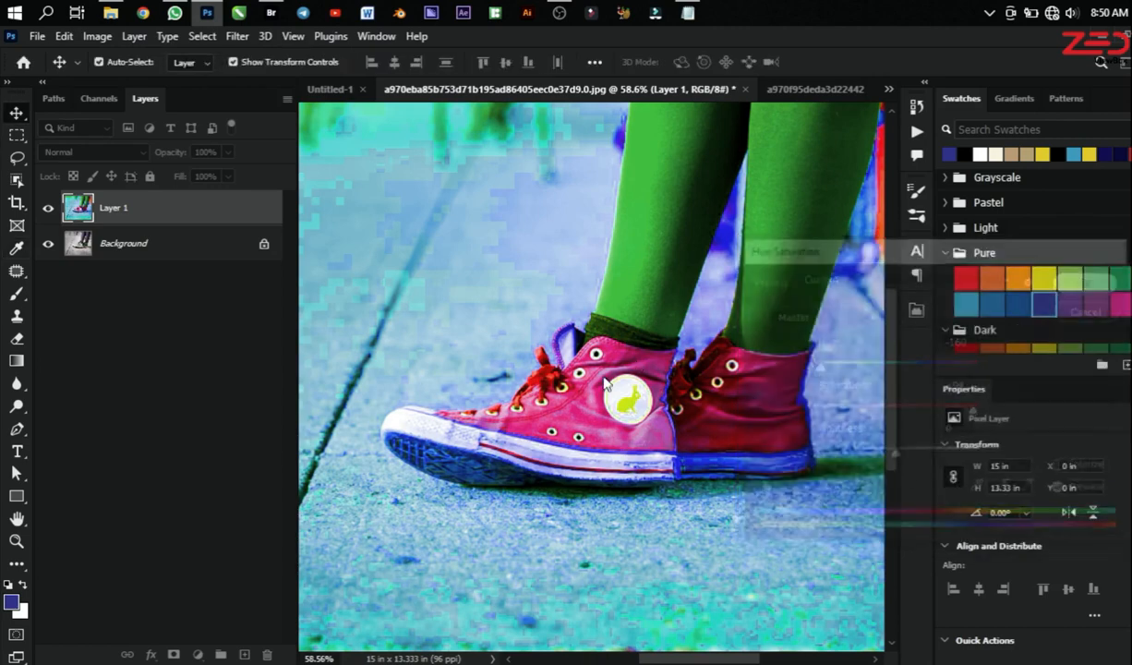
Step: Hide and reshow Layer 1 to compare its recoloring with the original Background layer
click(48, 208)
click(121, 251)
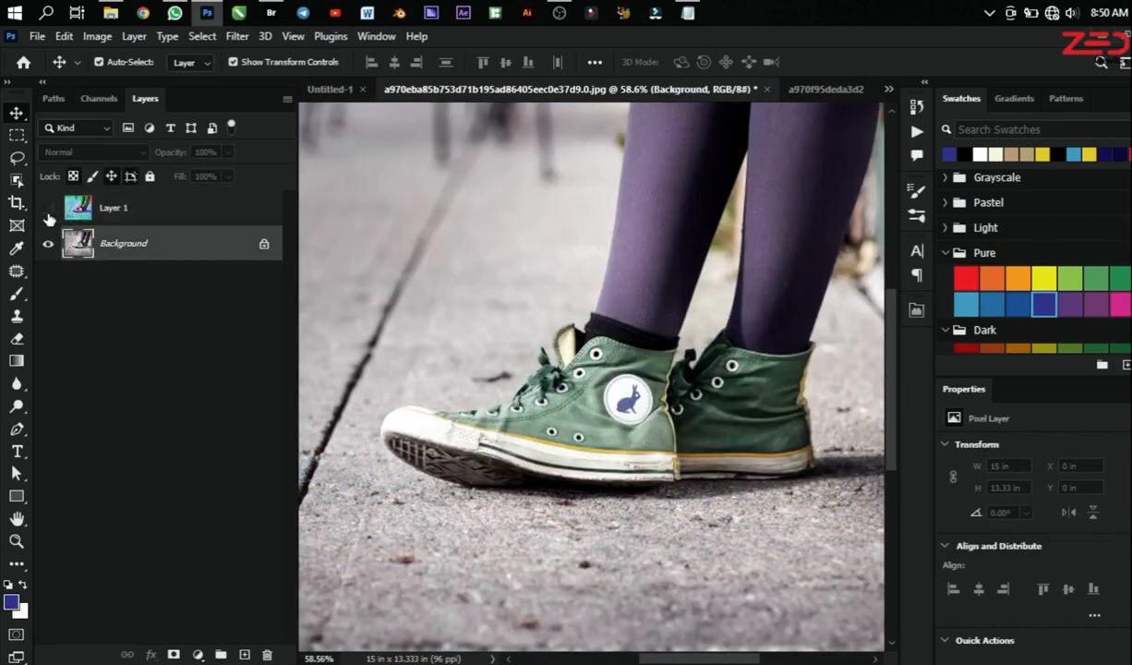
click(48, 208)
click(130, 207)
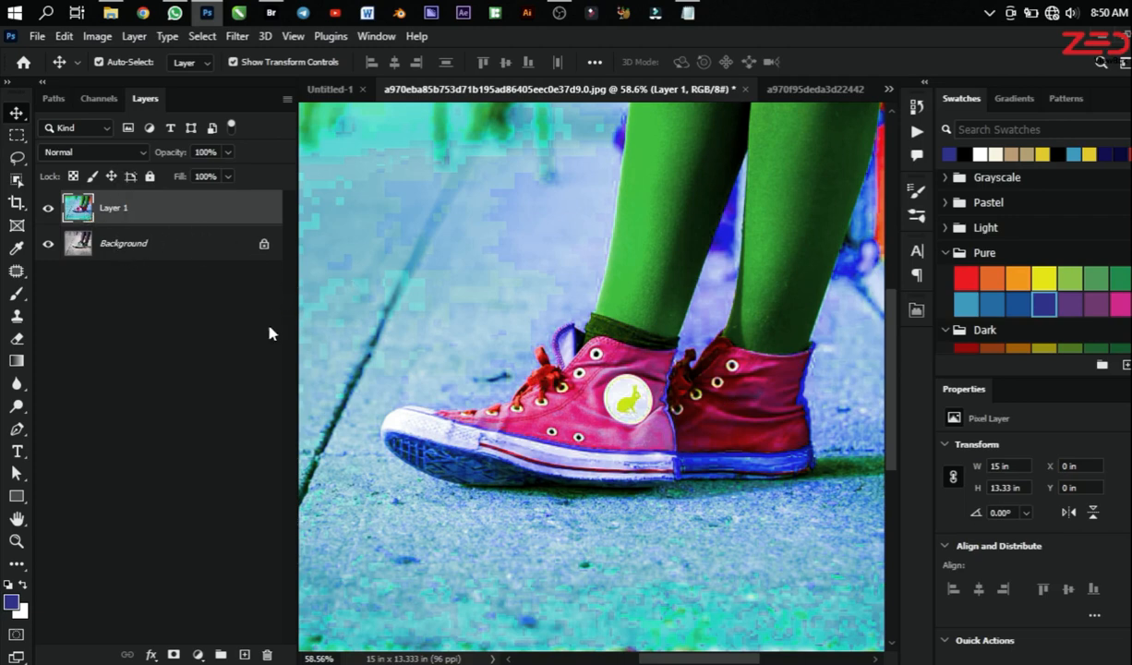
Step: Duplicate the Background layer again, hide Layer 1, and convert the new copy to a smart object
click(104, 237)
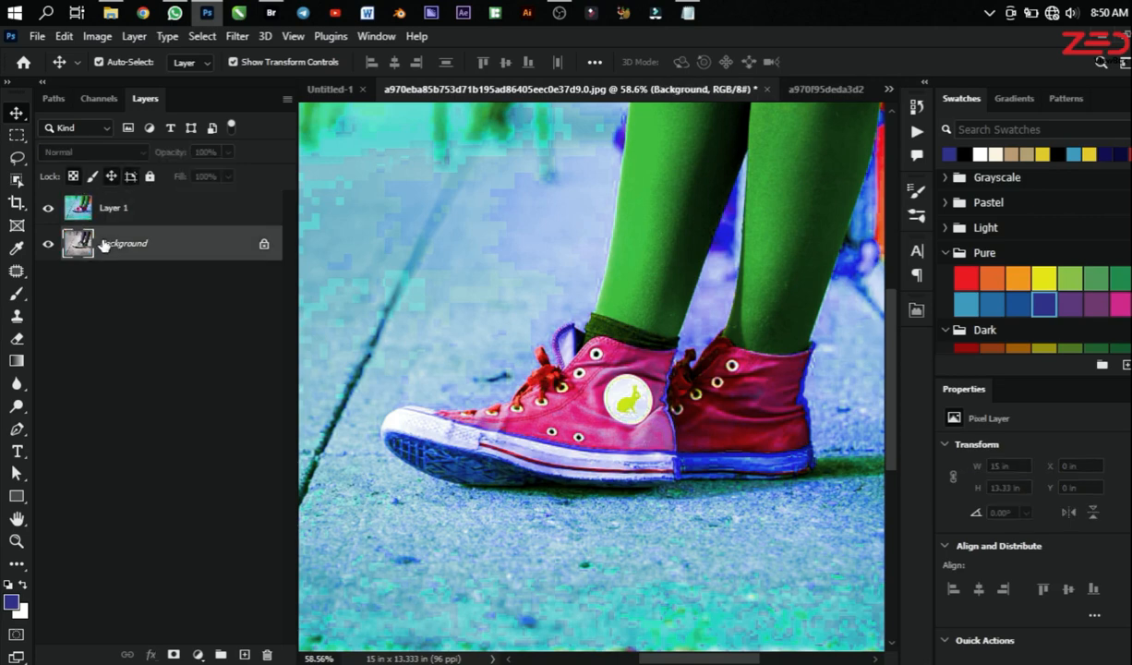
key(ctrl+j)
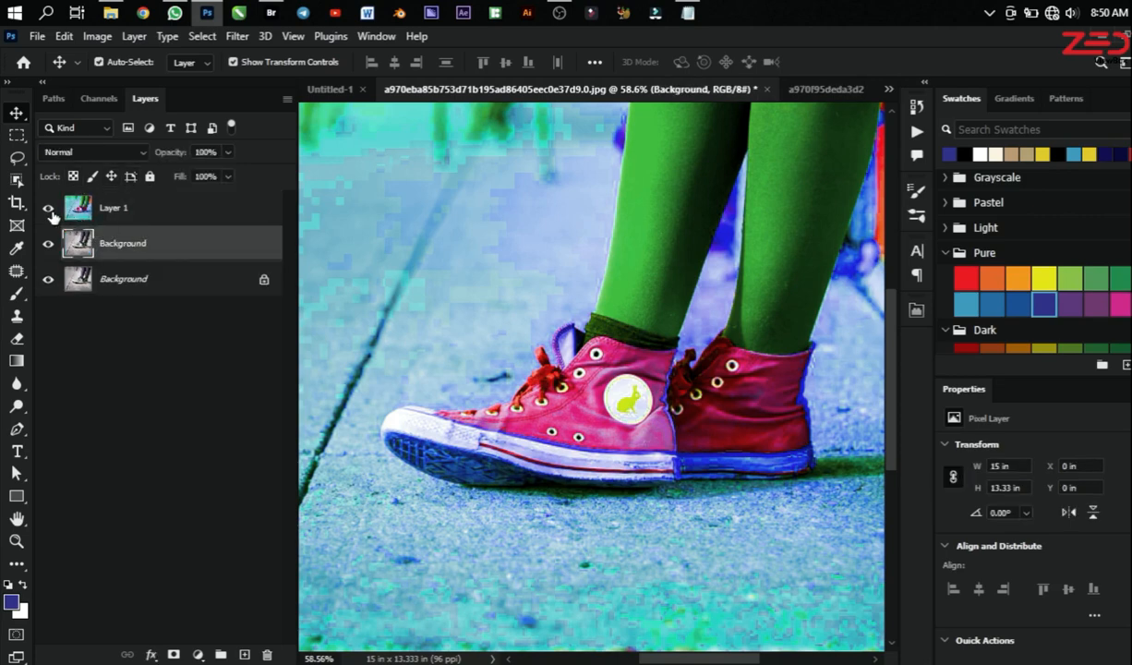
click(49, 209)
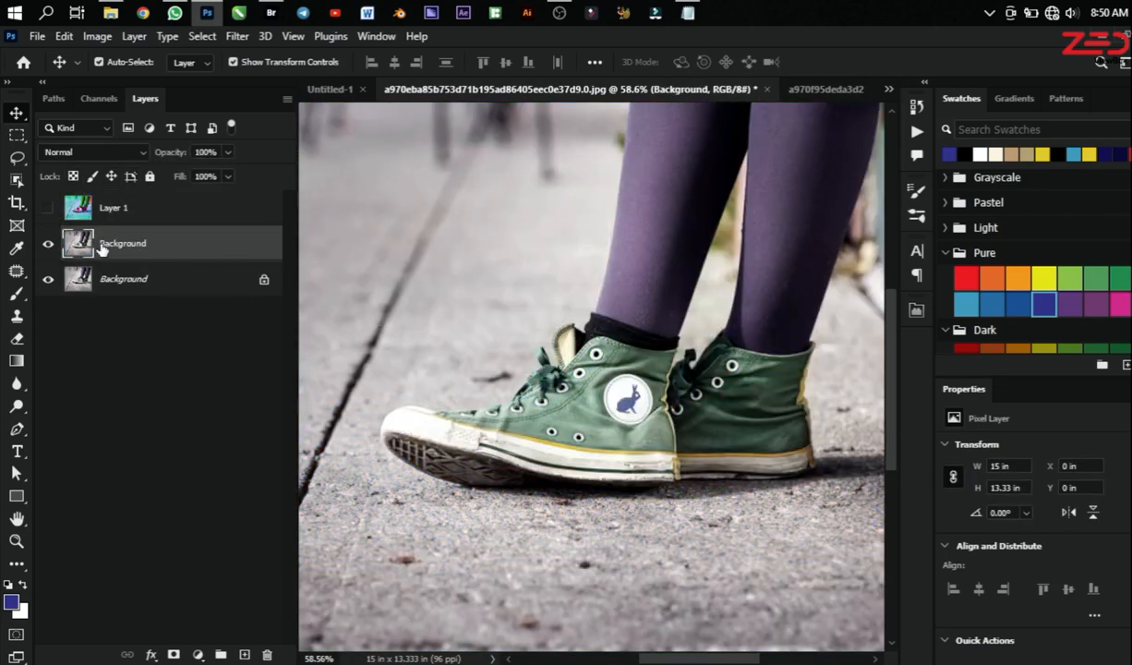
right_click(135, 234)
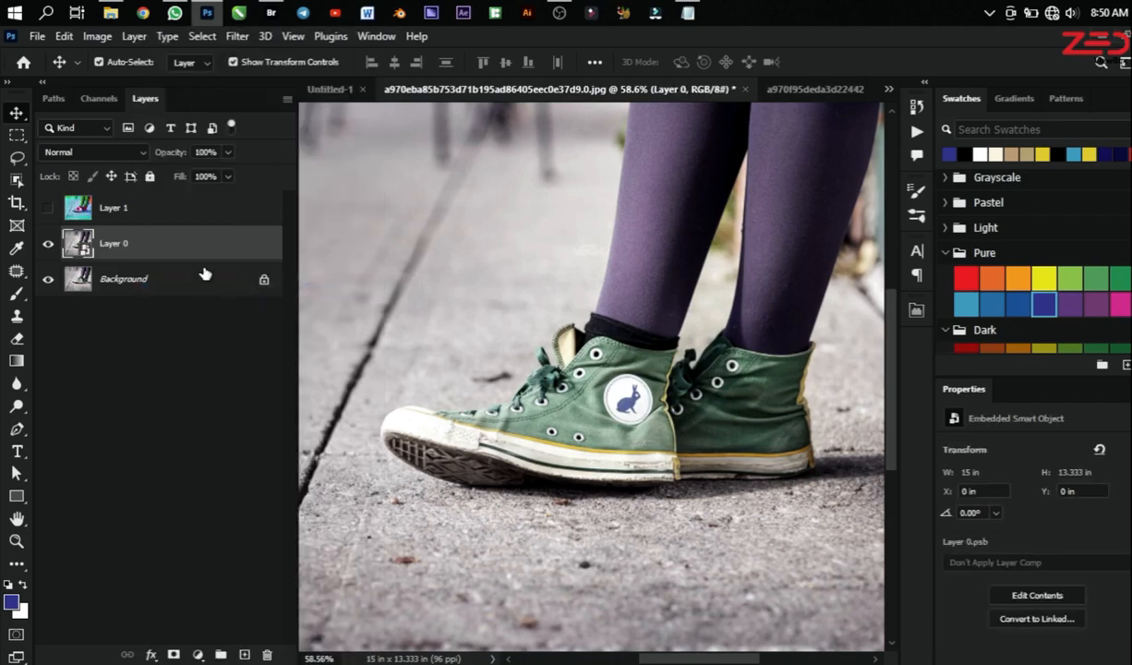
Step: Apply Hue/Saturation to the Layer 0 smart object with hue -180 and saturation +97
click(99, 37)
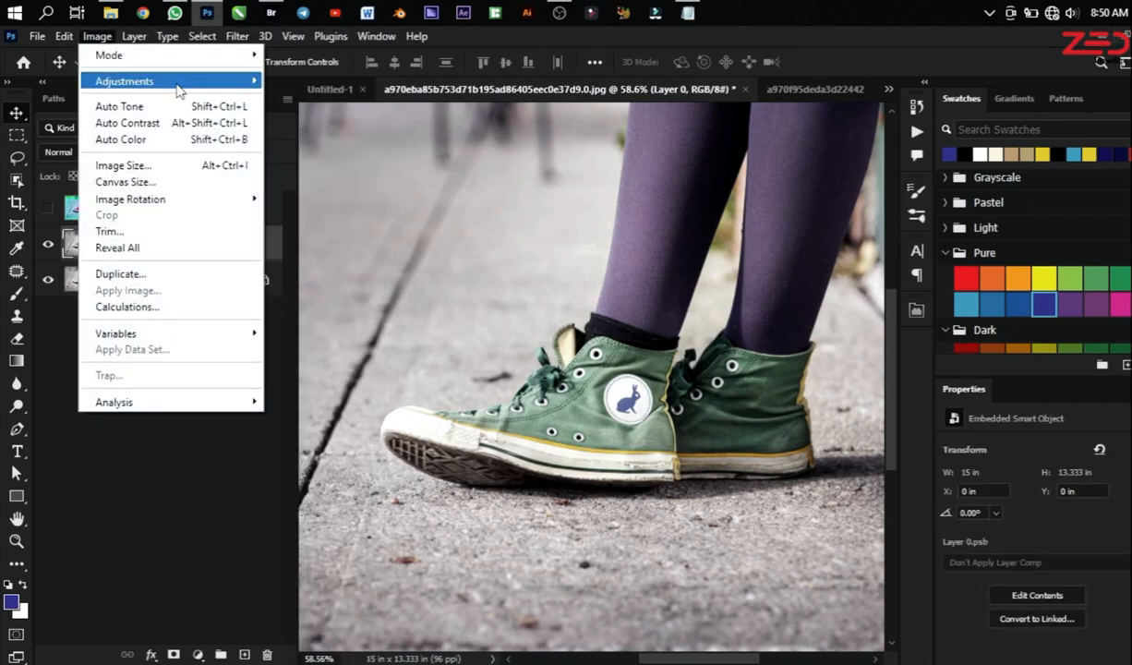
mouse_move(174, 86)
click(352, 173)
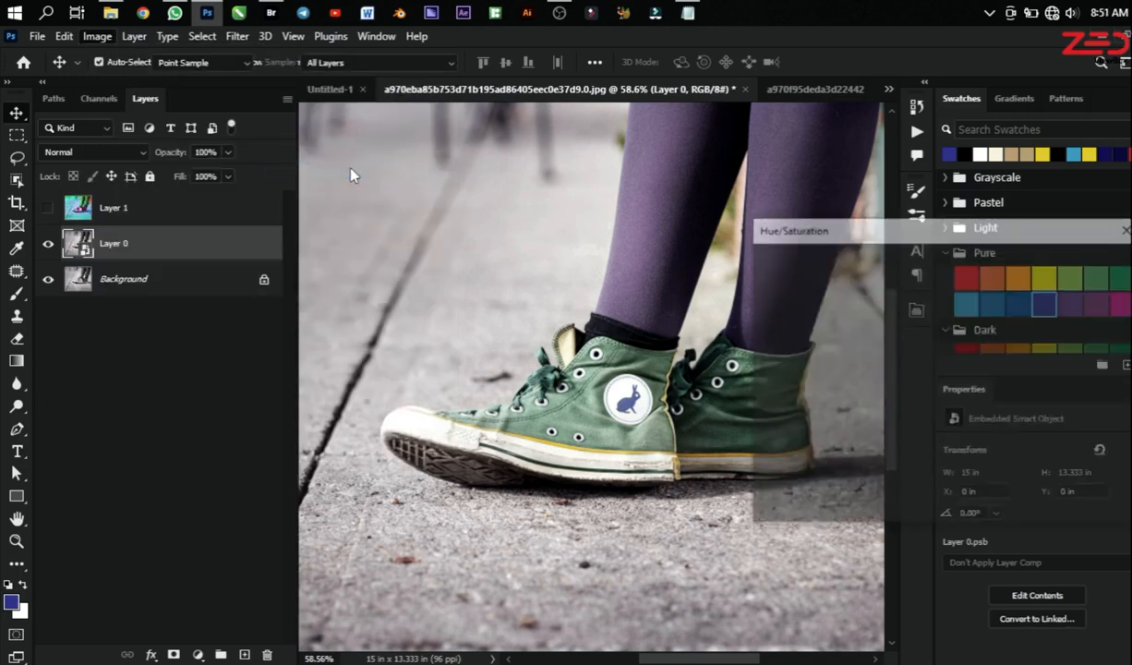
drag(905, 347, 821, 347)
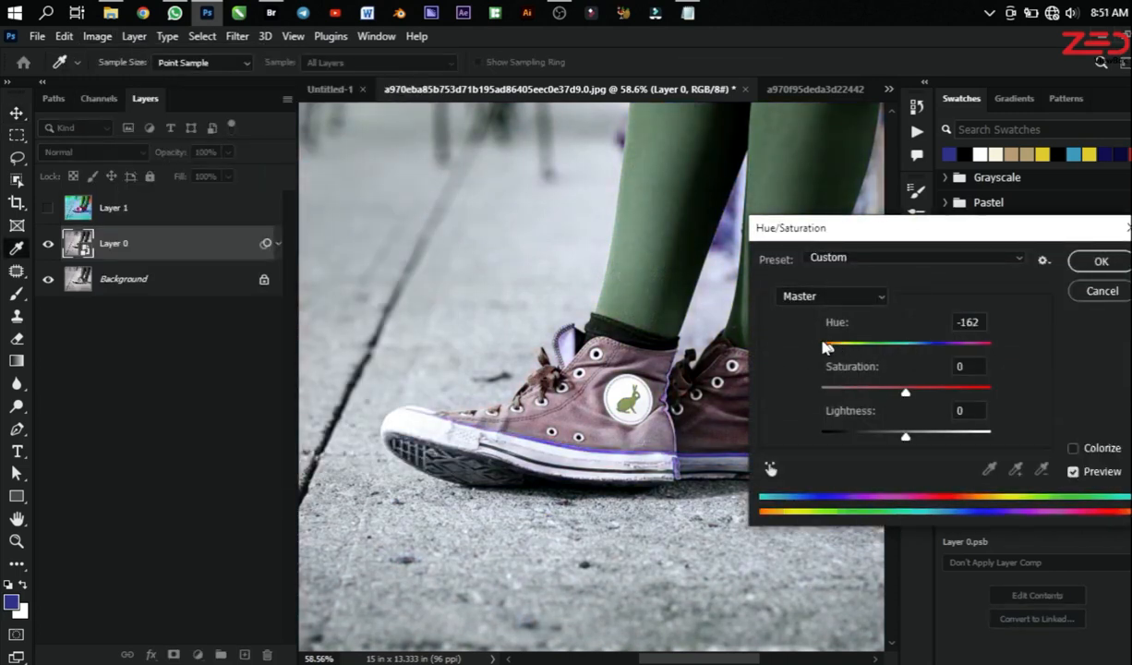
drag(905, 391, 988, 392)
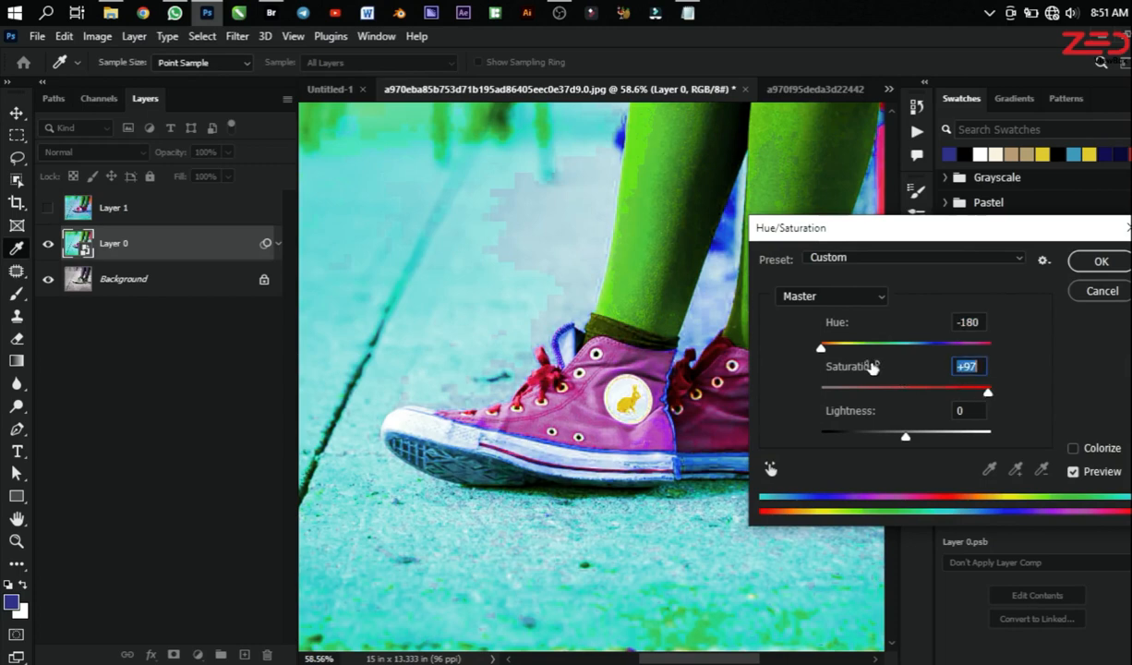
click(1115, 262)
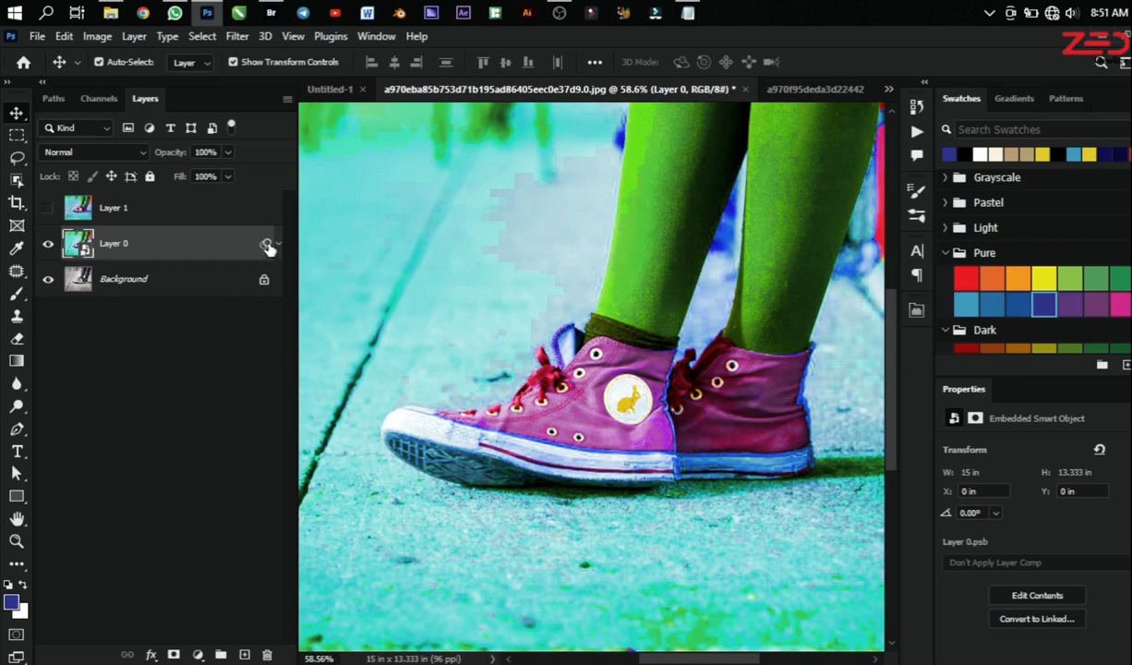
Step: Expand Layer 0's smart filters and re-edit its Hue/Saturation filter to hue -120 and lightness +3
click(222, 205)
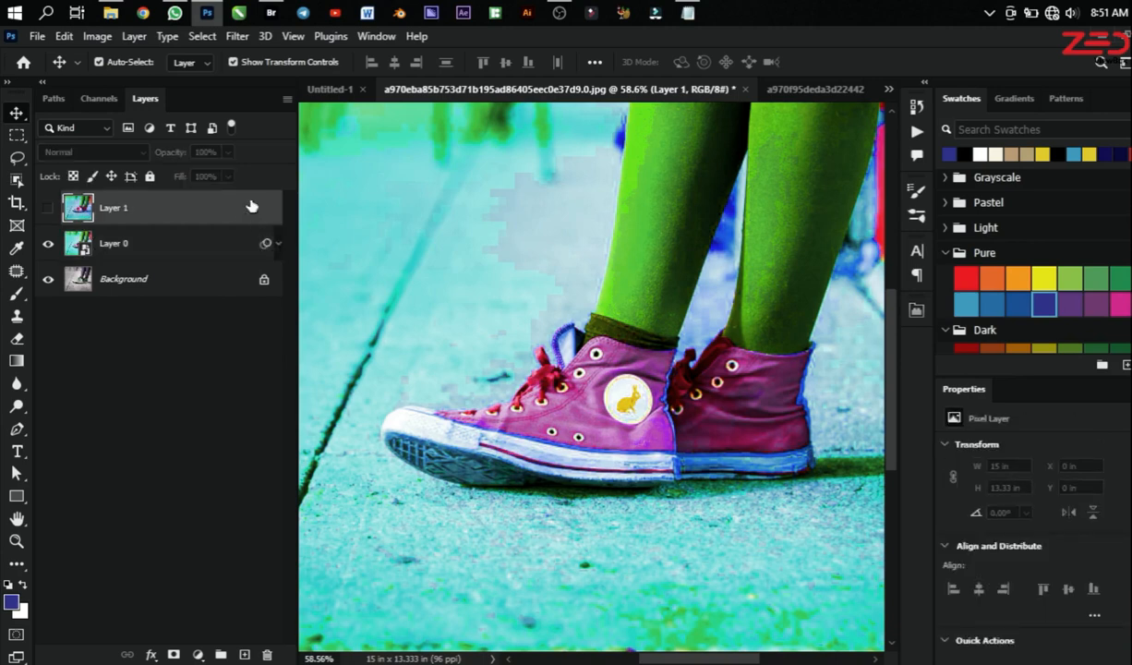
click(263, 244)
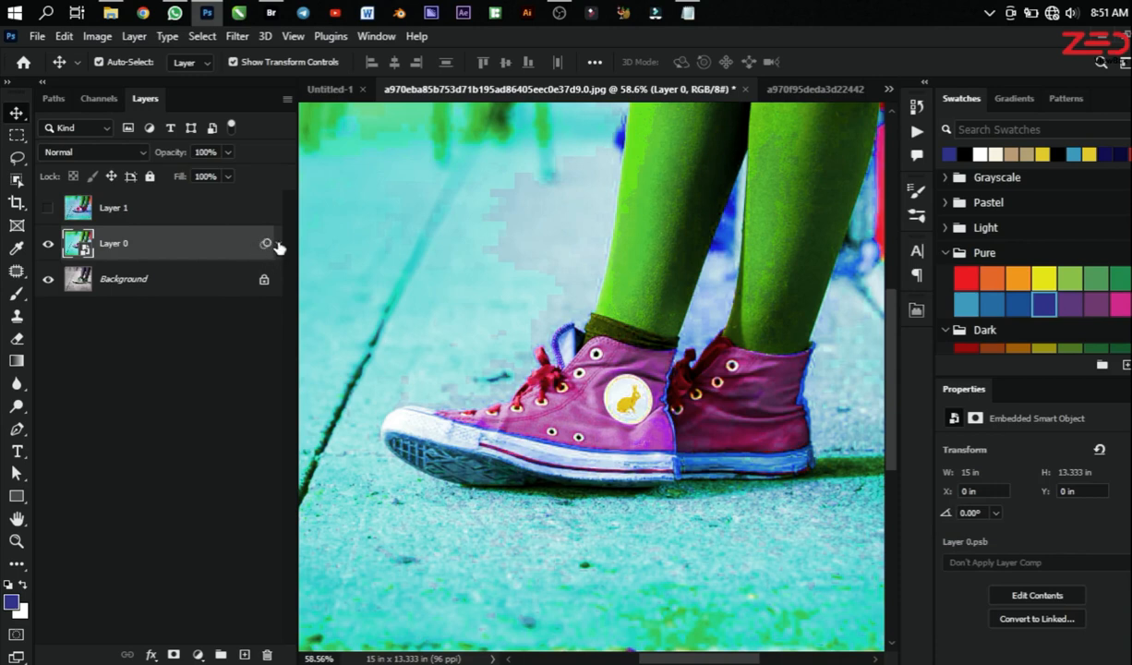
click(278, 246)
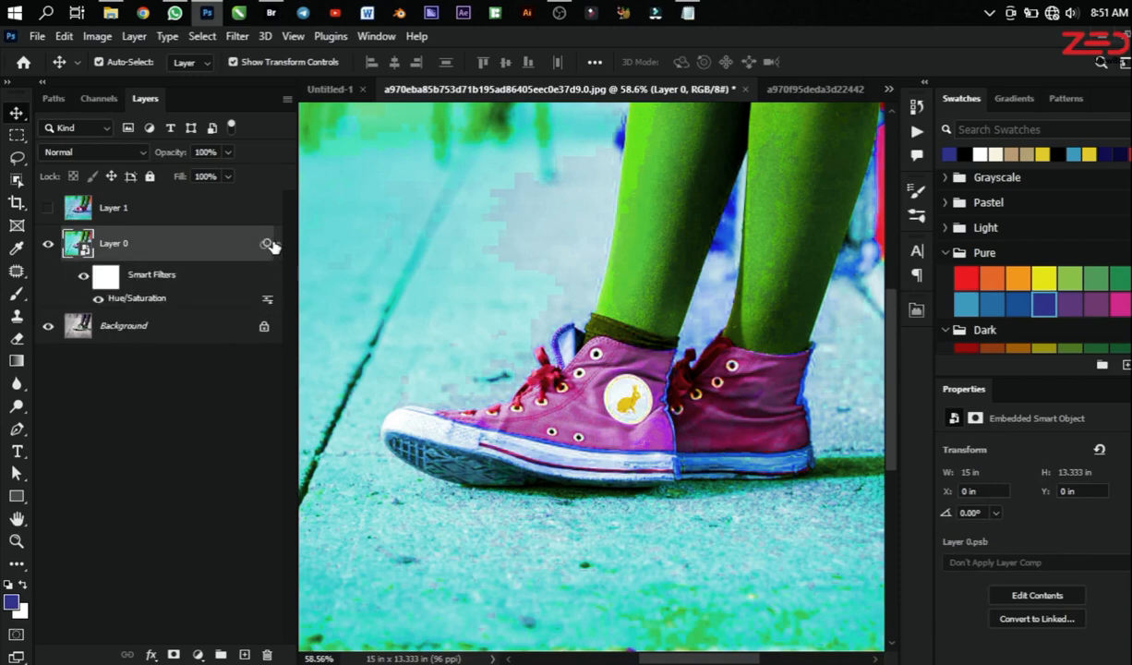
double_click(136, 299)
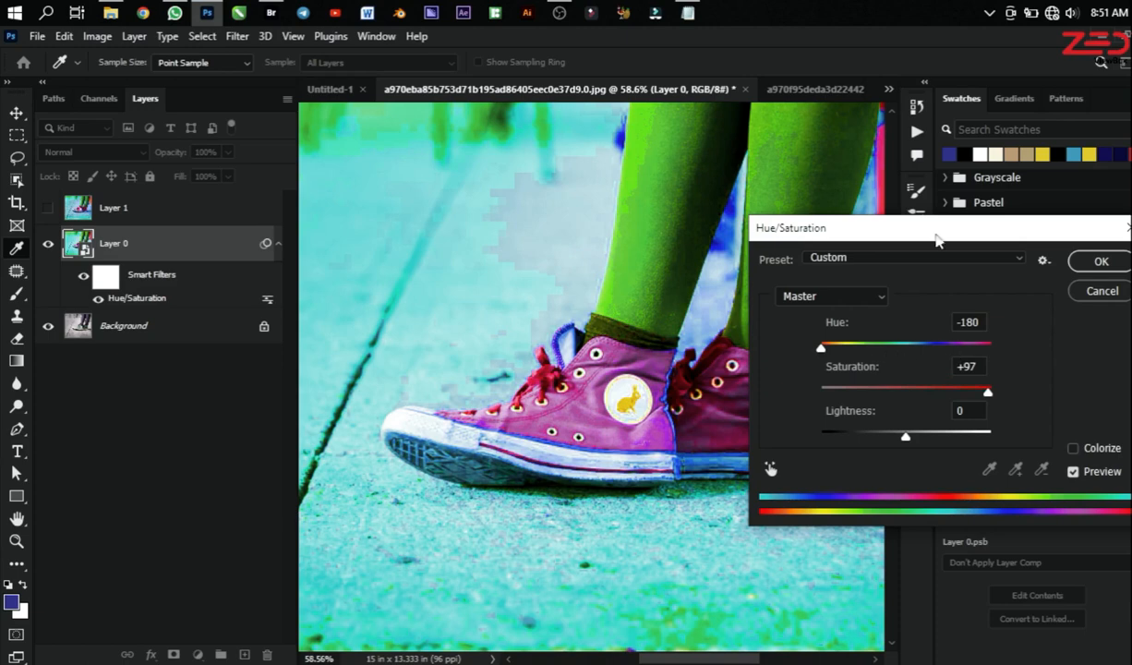
drag(822, 352, 843, 352)
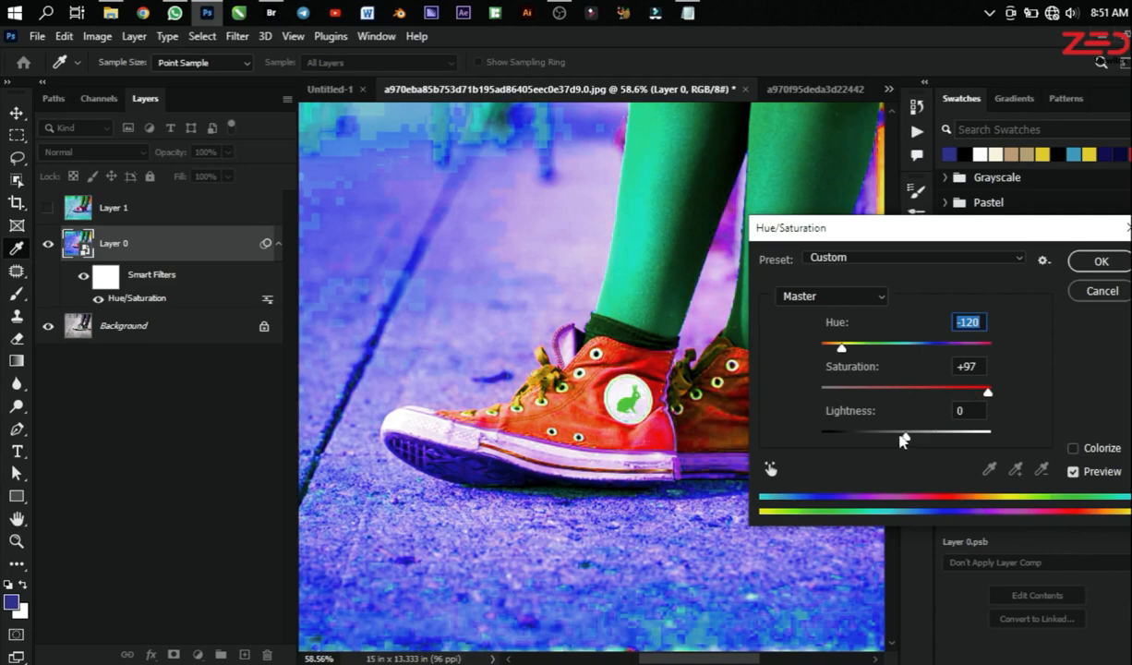
drag(903, 437, 910, 436)
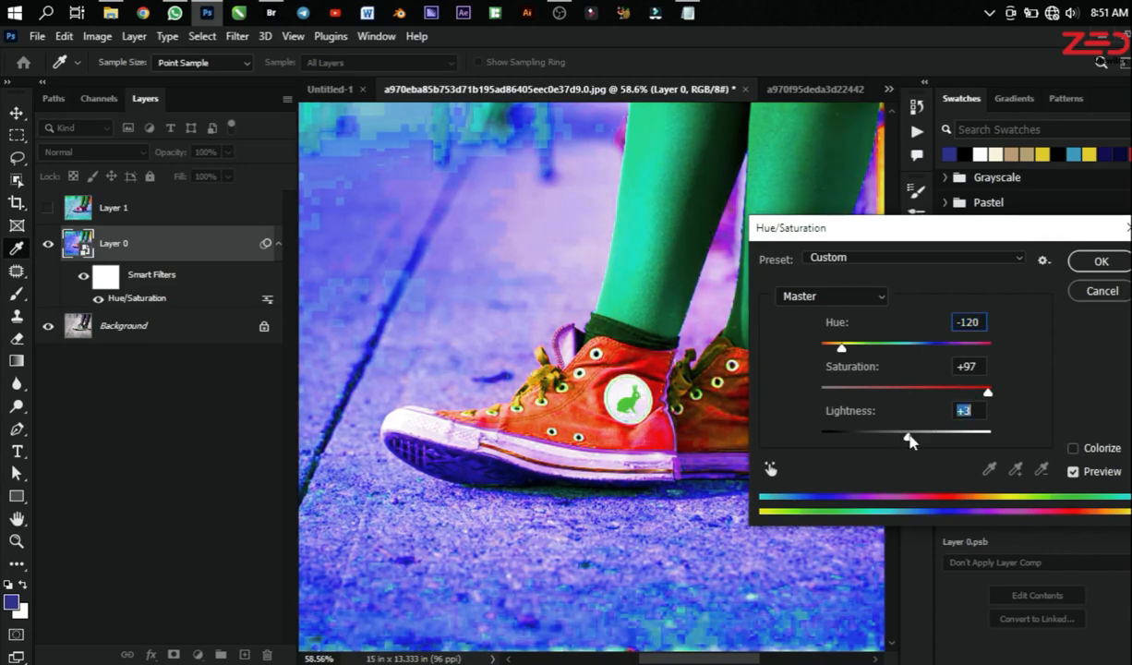
click(1095, 264)
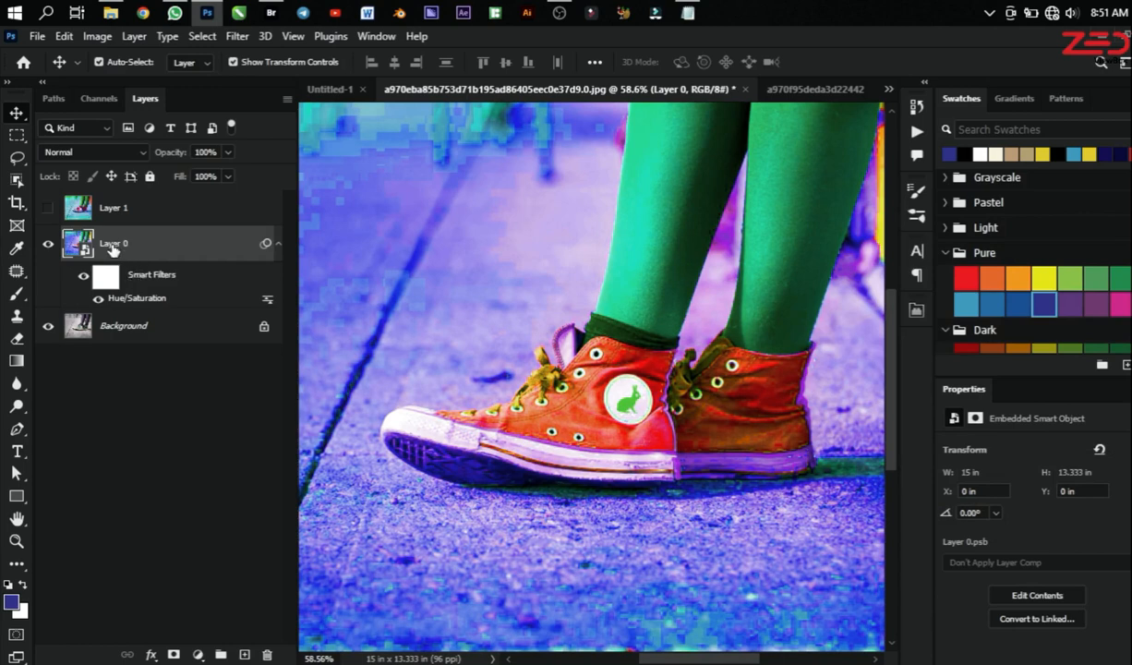
Step: Invert Layer 0's smart filter mask to black to conceal the Hue/Saturation effect
click(115, 349)
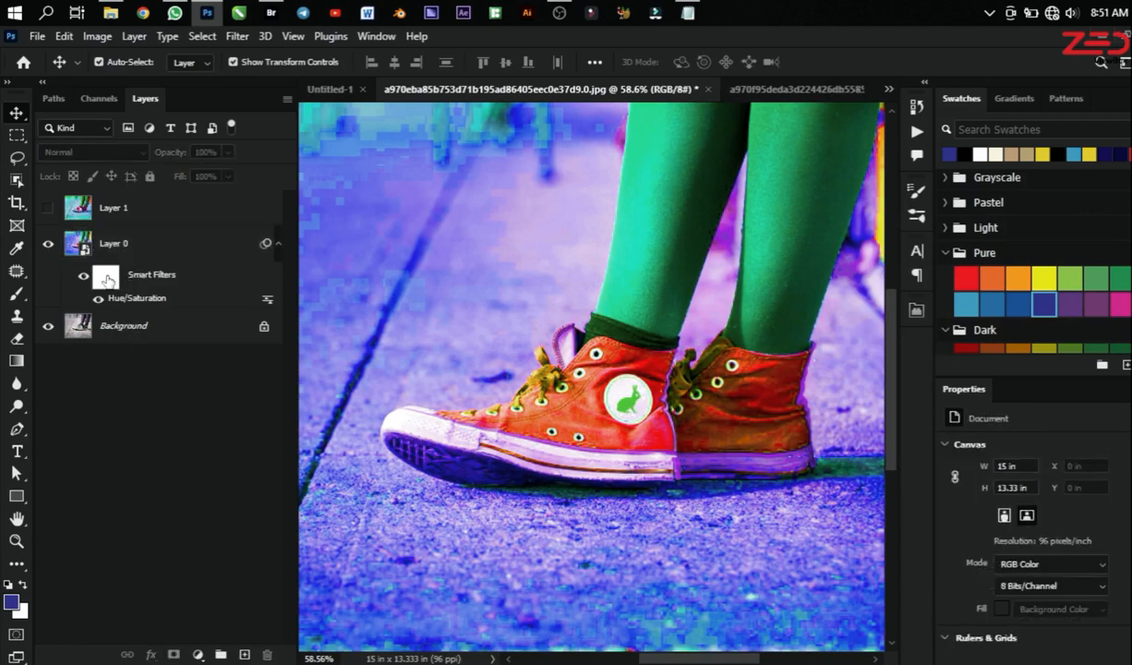
click(107, 277)
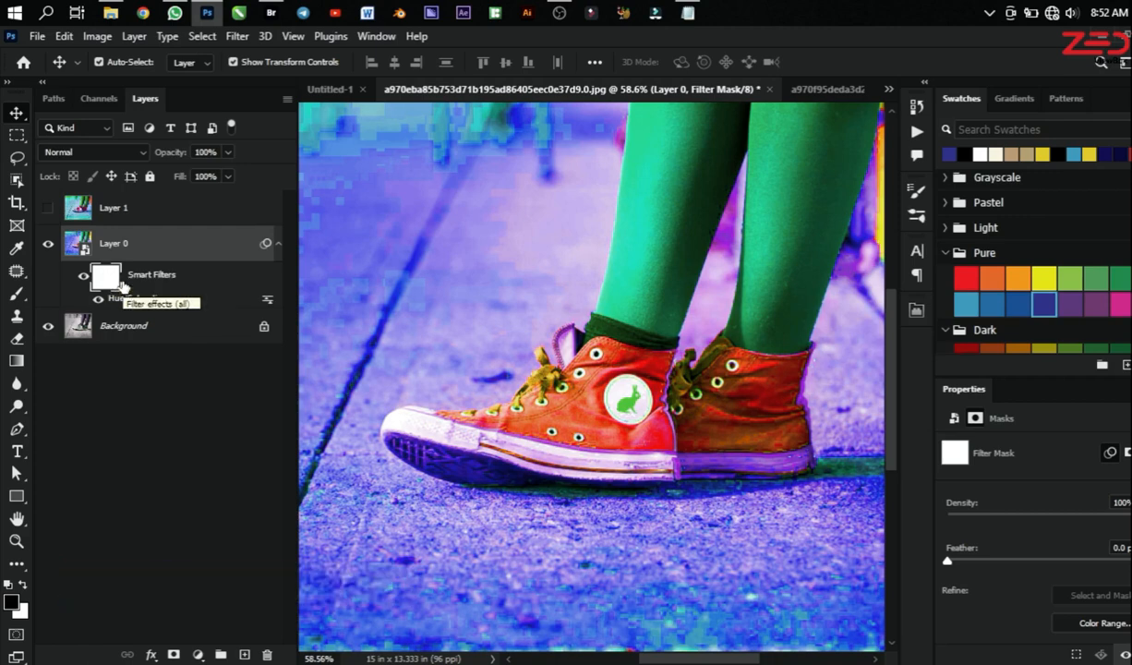
key(ctrl+i)
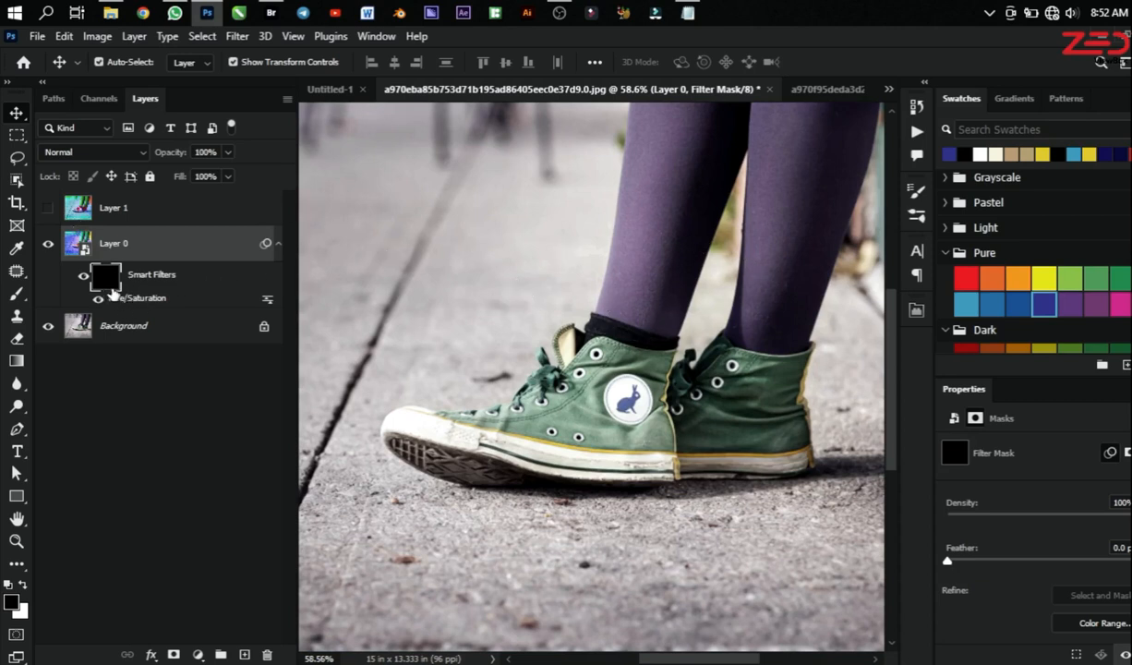
Step: Paint white over the front sneaker on the filter mask with a size 70 brush to reveal the Hue/Saturation effect
key(b)
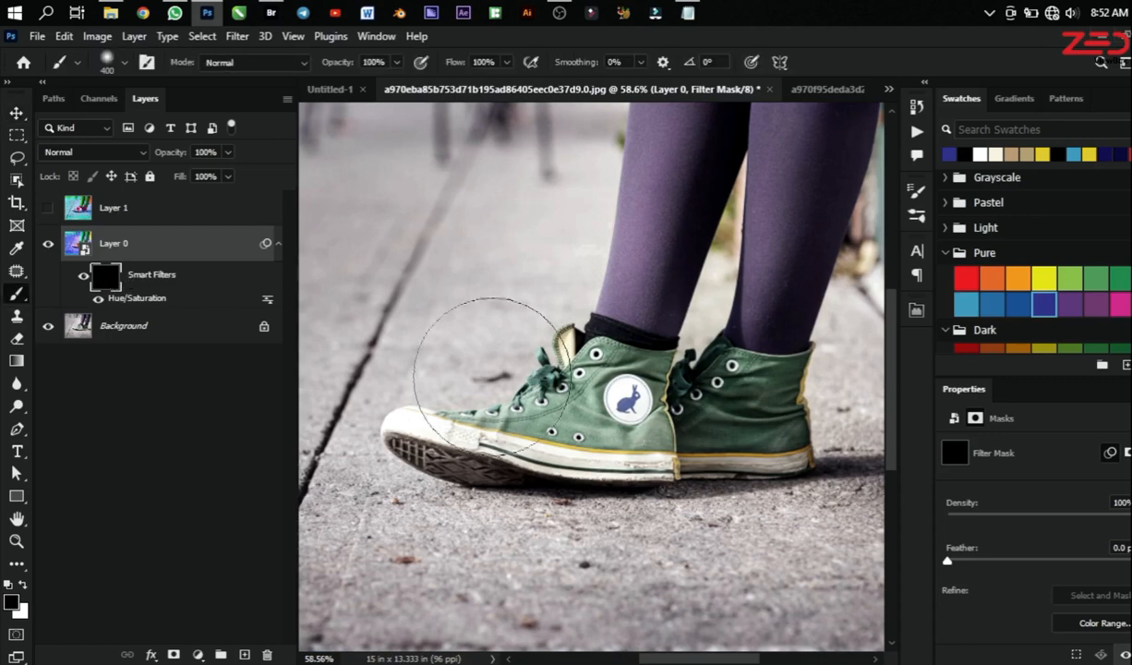
scroll(591, 387, up, 3)
key(bracketleft)
key(bracketleft)
key(bracketleft)
key(bracketleft)
key(bracketleft)
key(bracketleft)
key(bracketleft)
key(bracketleft)
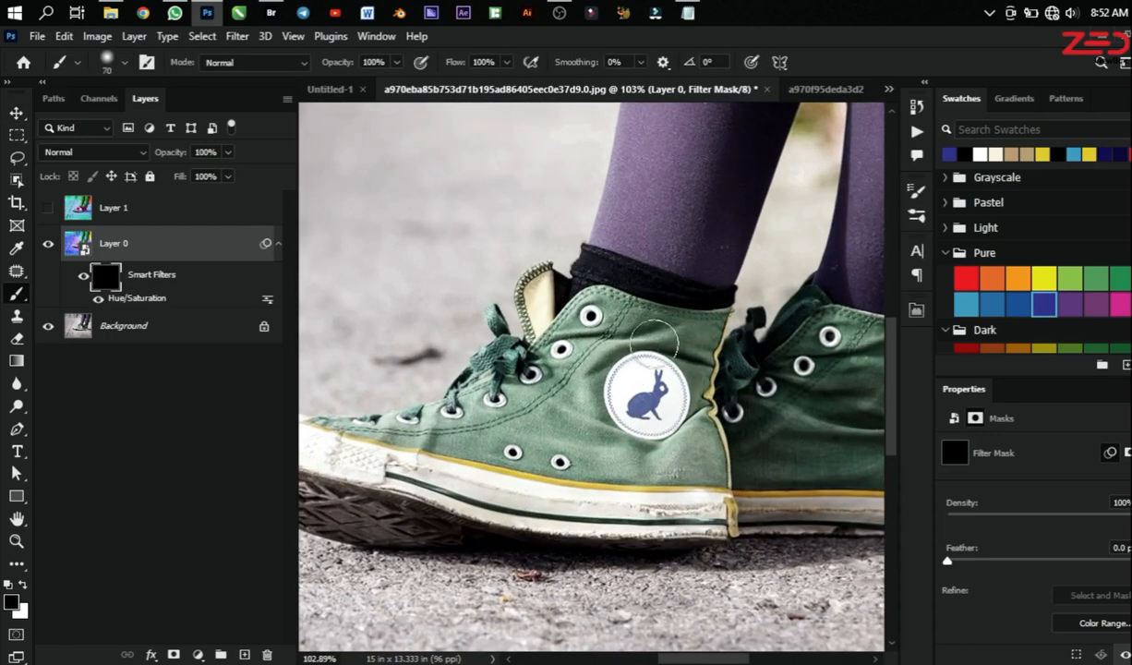
key(x)
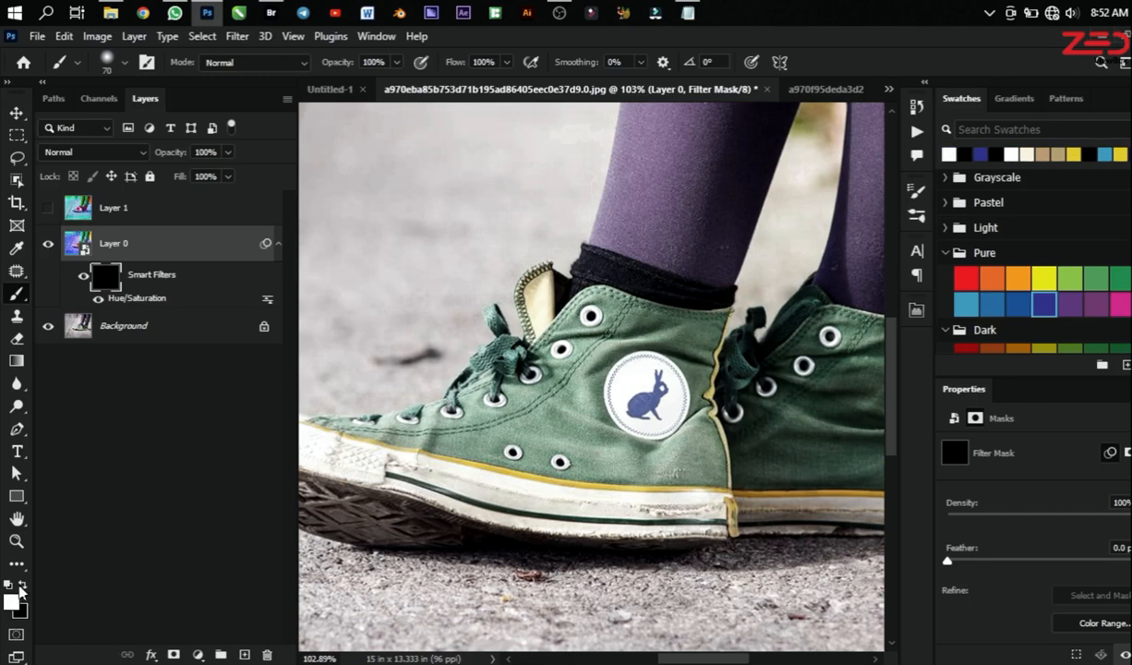
click(7, 82)
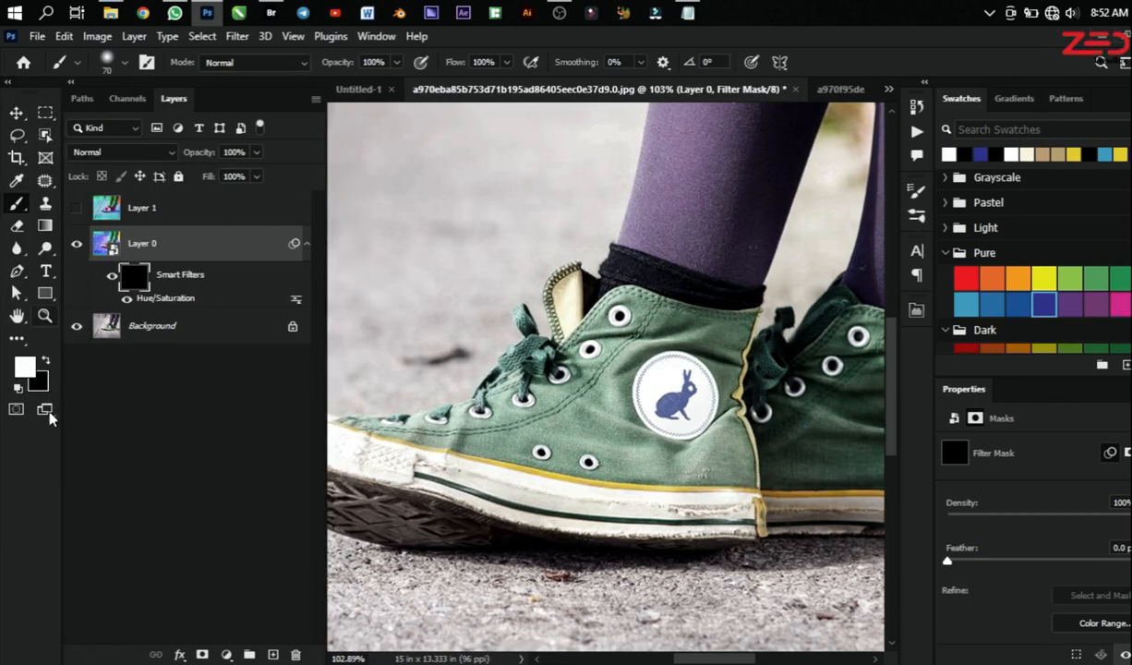
mouse_move(642, 454)
mouse_down()
mouse_move(589, 420)
mouse_move(620, 370)
mouse_move(646, 345)
mouse_move(674, 335)
mouse_move(730, 347)
mouse_move(730, 330)
mouse_move(614, 314)
mouse_move(584, 377)
mouse_move(515, 351)
mouse_move(524, 337)
mouse_move(531, 397)
mouse_move(392, 422)
mouse_move(368, 411)
mouse_move(451, 440)
mouse_move(748, 466)
mouse_move(718, 397)
mouse_move(694, 380)
mouse_up()
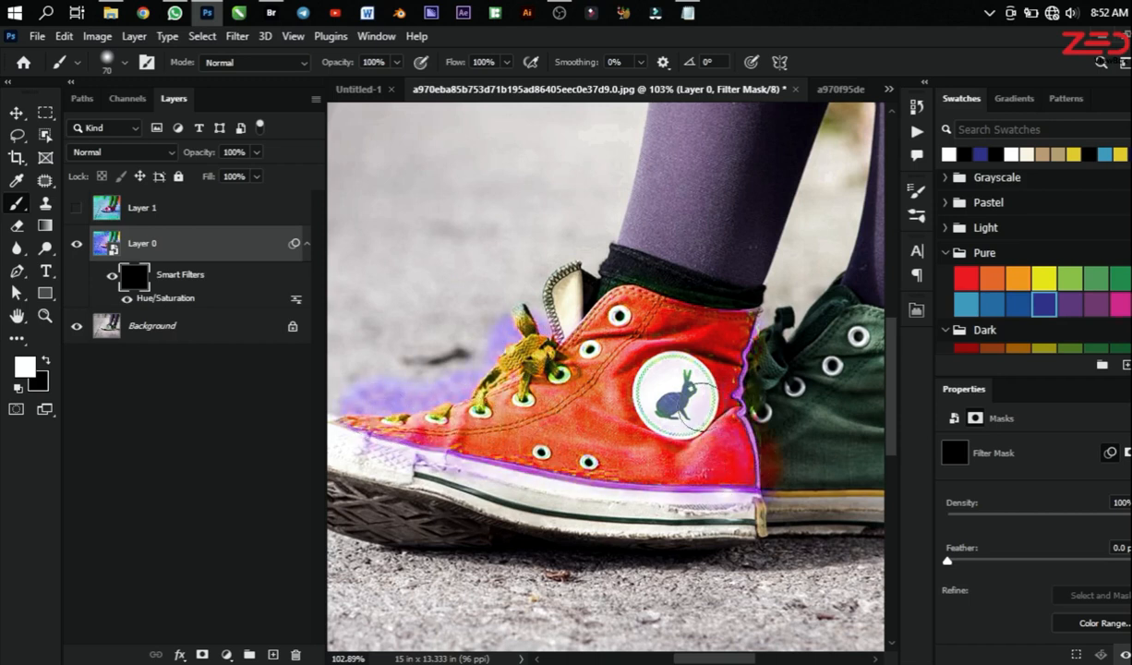
Step: Paint white over the rear sneaker on the filter mask to extend the recoloring to it
scroll(692, 397, down, 3)
scroll(688, 415, up, 2)
mouse_move(796, 445)
mouse_down()
mouse_move(743, 456)
mouse_move(833, 461)
mouse_move(837, 472)
mouse_move(812, 398)
mouse_move(838, 367)
mouse_move(796, 379)
mouse_move(721, 361)
mouse_move(732, 396)
mouse_move(773, 422)
mouse_move(709, 407)
mouse_move(681, 436)
mouse_move(694, 466)
mouse_move(686, 476)
mouse_move(702, 484)
mouse_move(796, 473)
mouse_up()
scroll(834, 377, up, 1)
scroll(716, 445, down, 12)
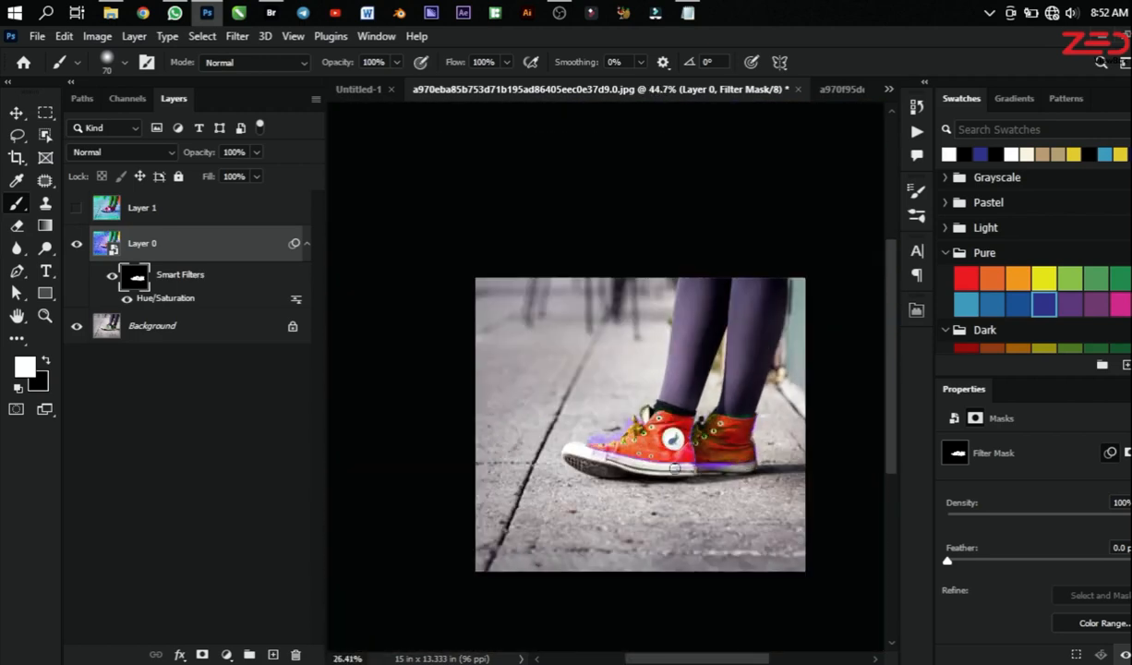
scroll(738, 441, up, 3)
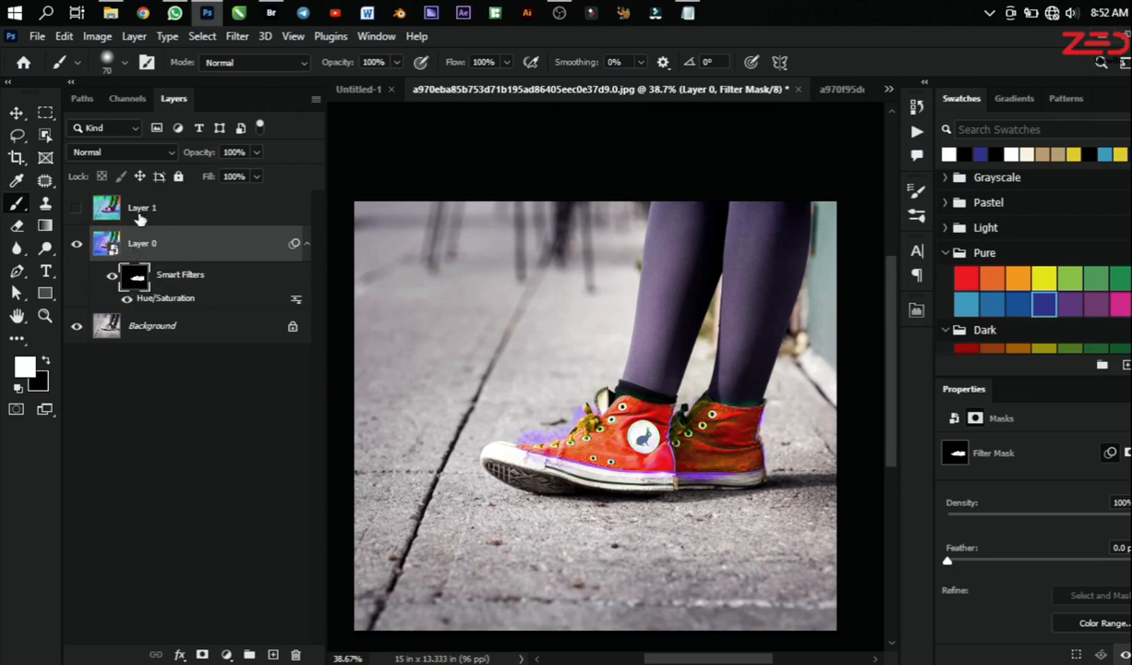
Step: Show and hide Layer 1 to compare its full recoloring with the masked smart object, and inspect the sneakers up close
click(136, 209)
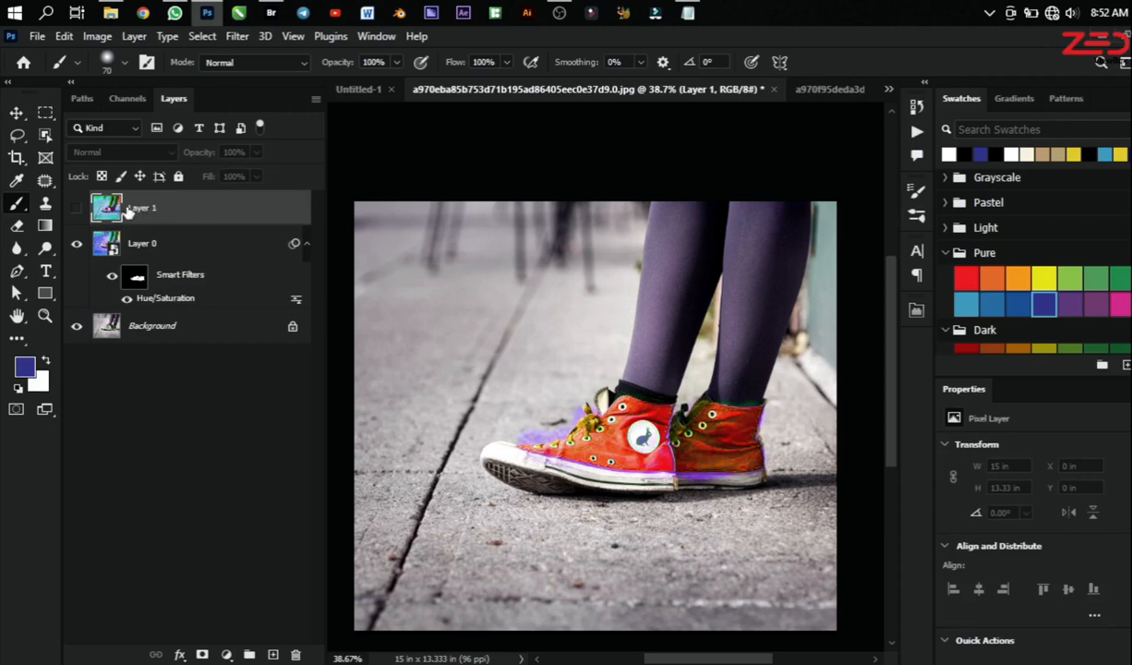
click(79, 208)
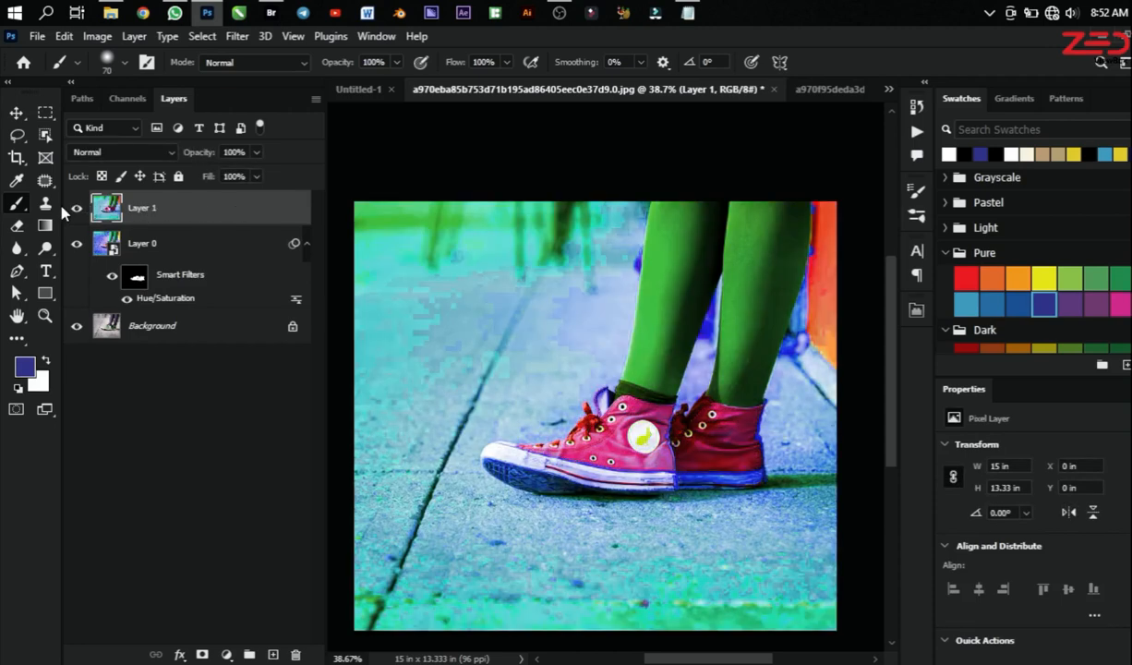
click(77, 208)
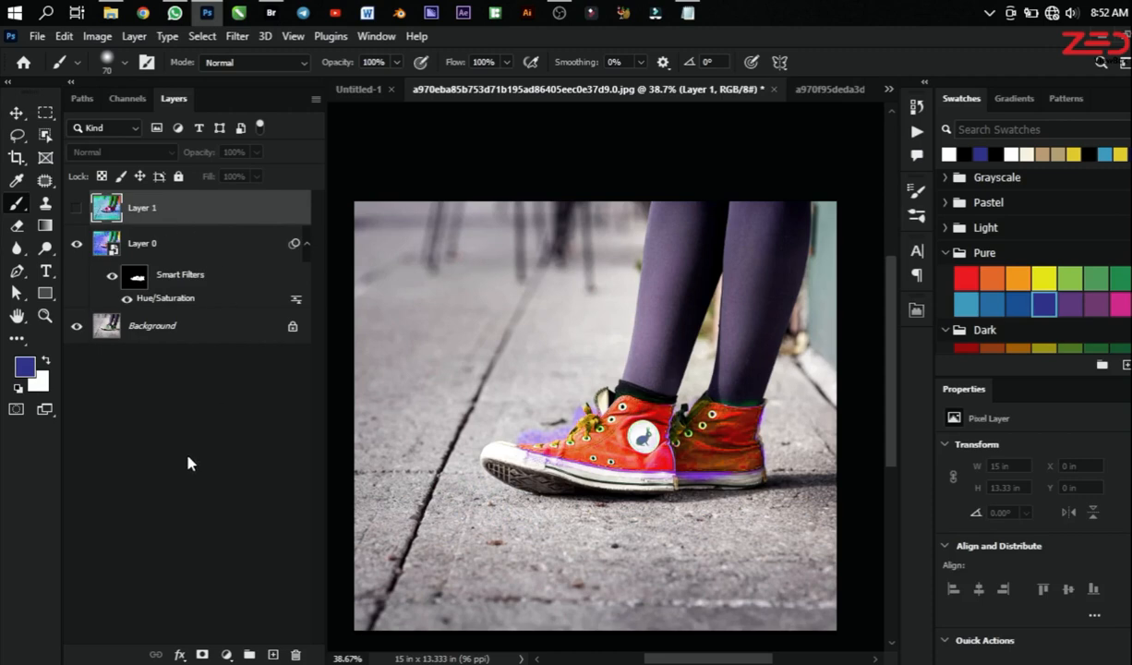
key(v)
scroll(701, 425, up, 2)
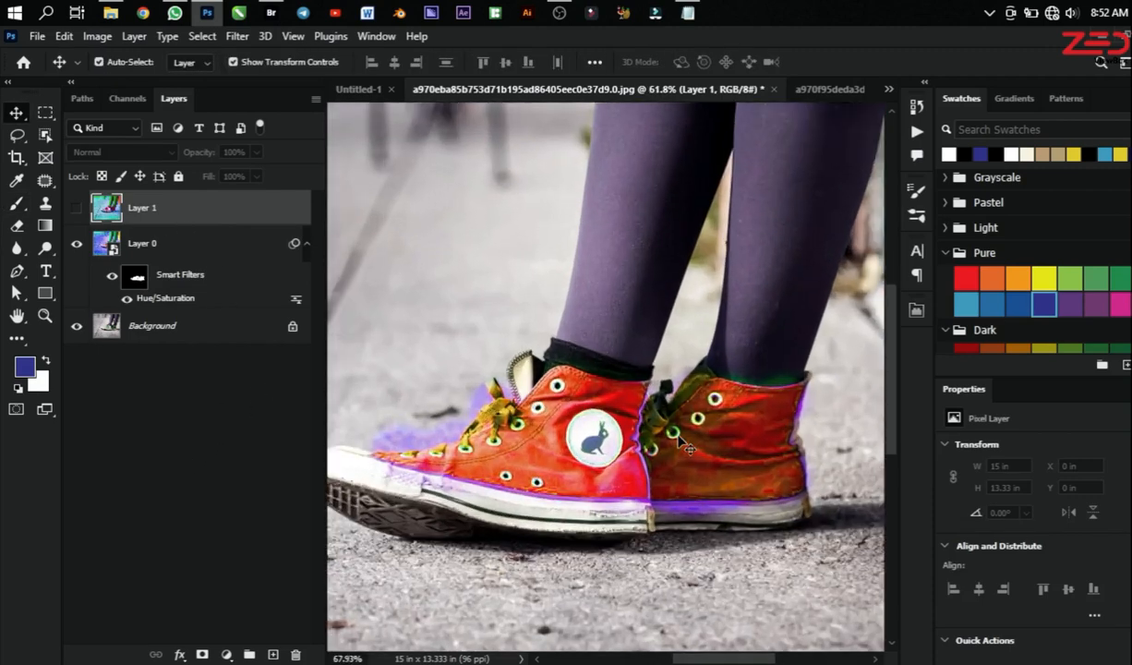
scroll(683, 448, down, 1)
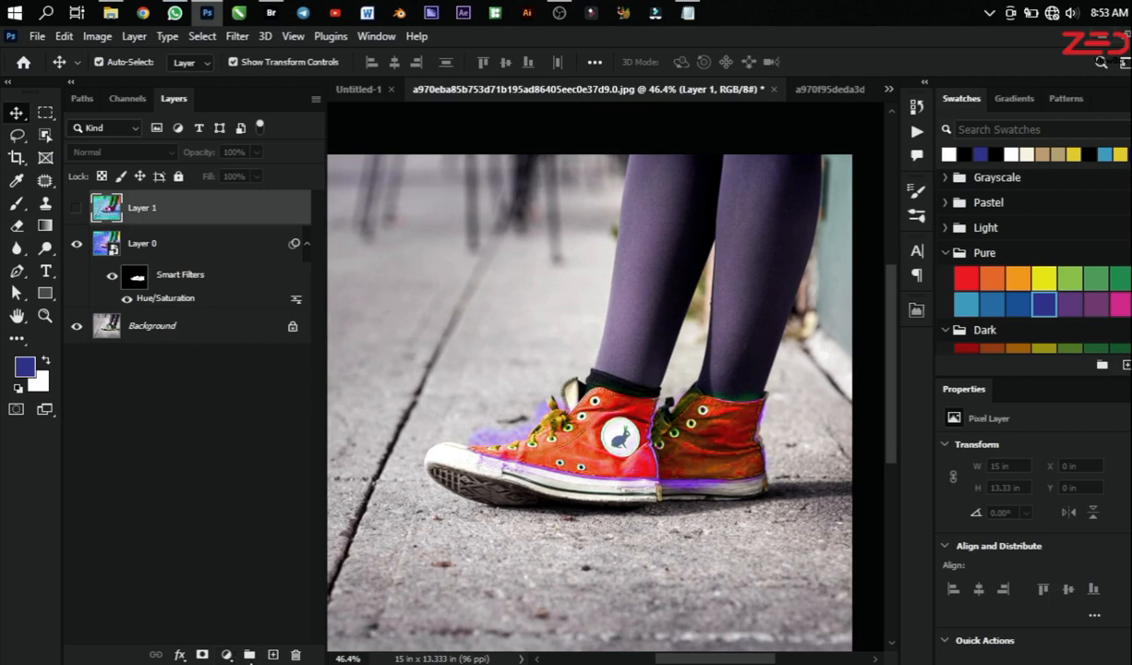
Step: Add a Hue/Saturation adjustment layer above Layer 1 and hide Layer 0
click(230, 655)
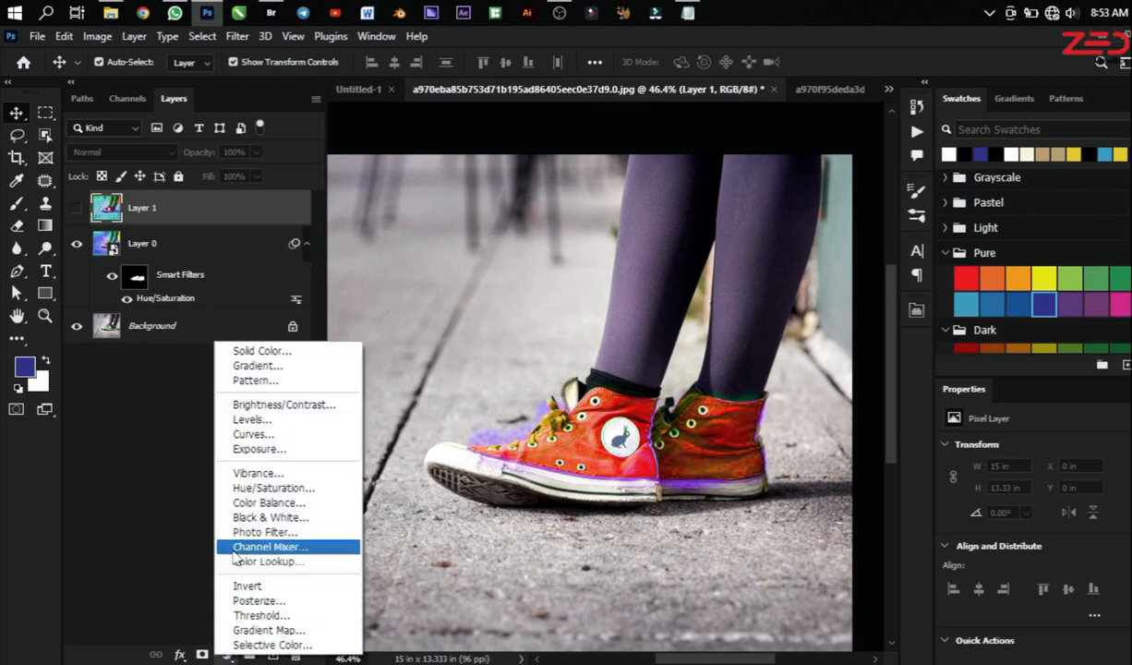
click(247, 489)
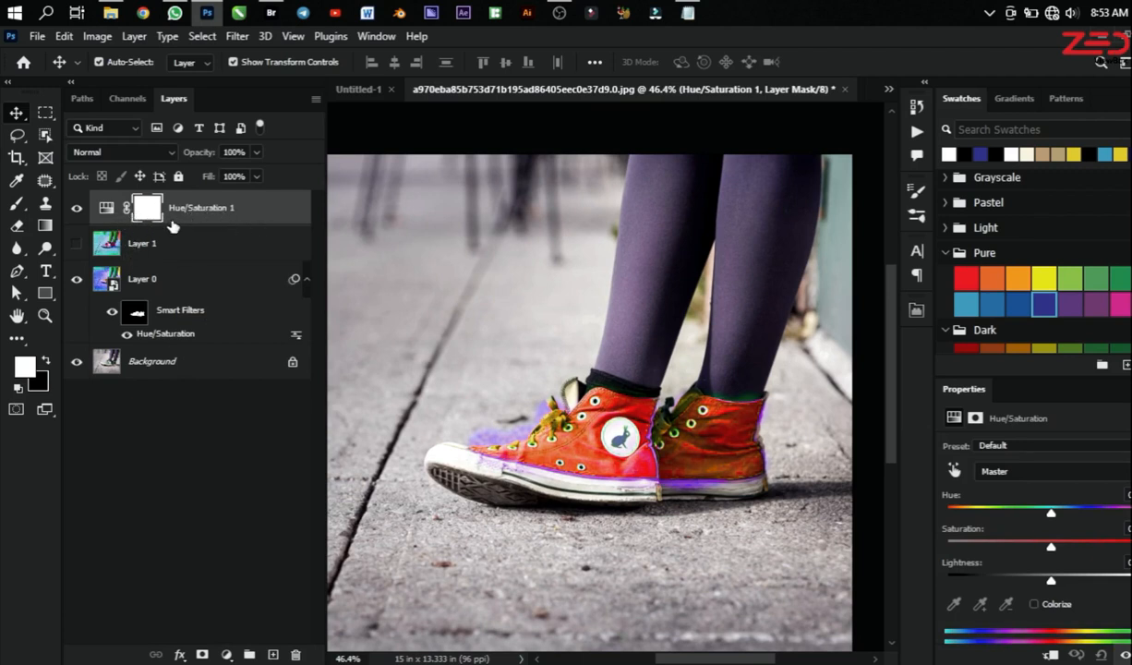
click(76, 279)
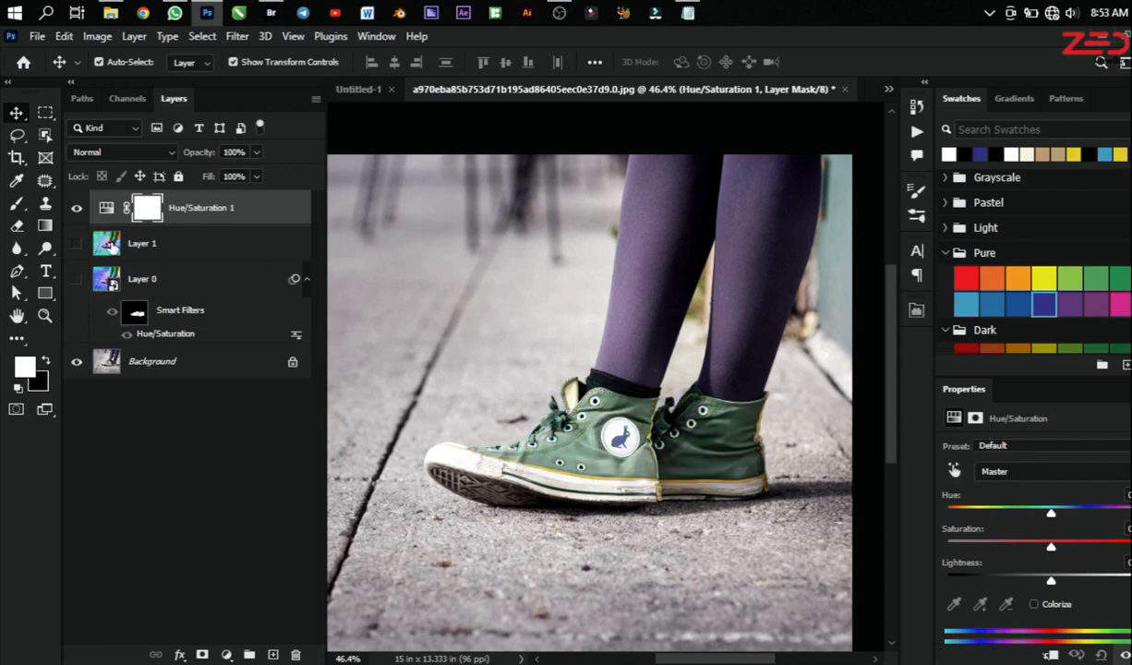
Step: Compare the available adjustment layer types with the direct image adjustments
click(226, 654)
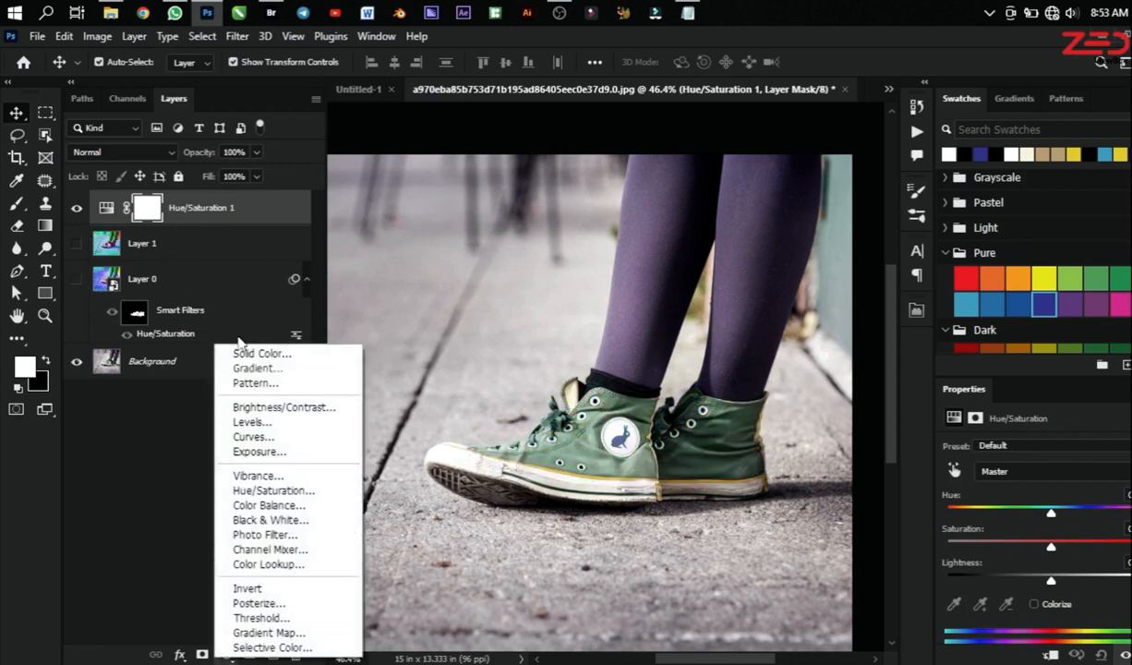
click(104, 45)
click(97, 37)
mouse_move(222, 81)
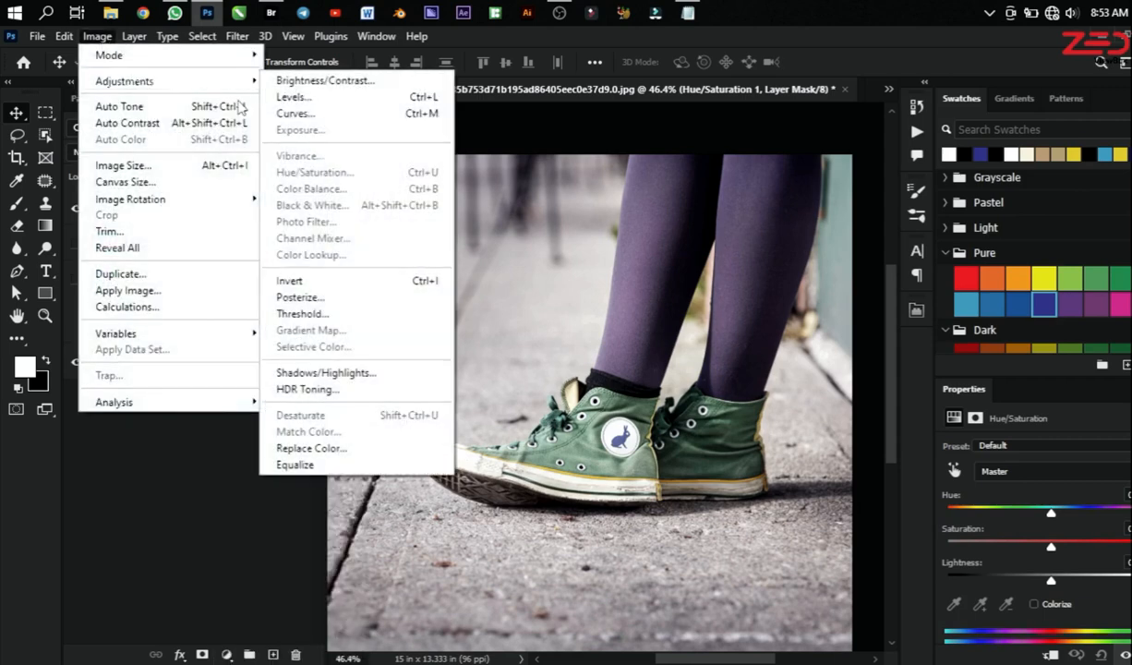
click(236, 573)
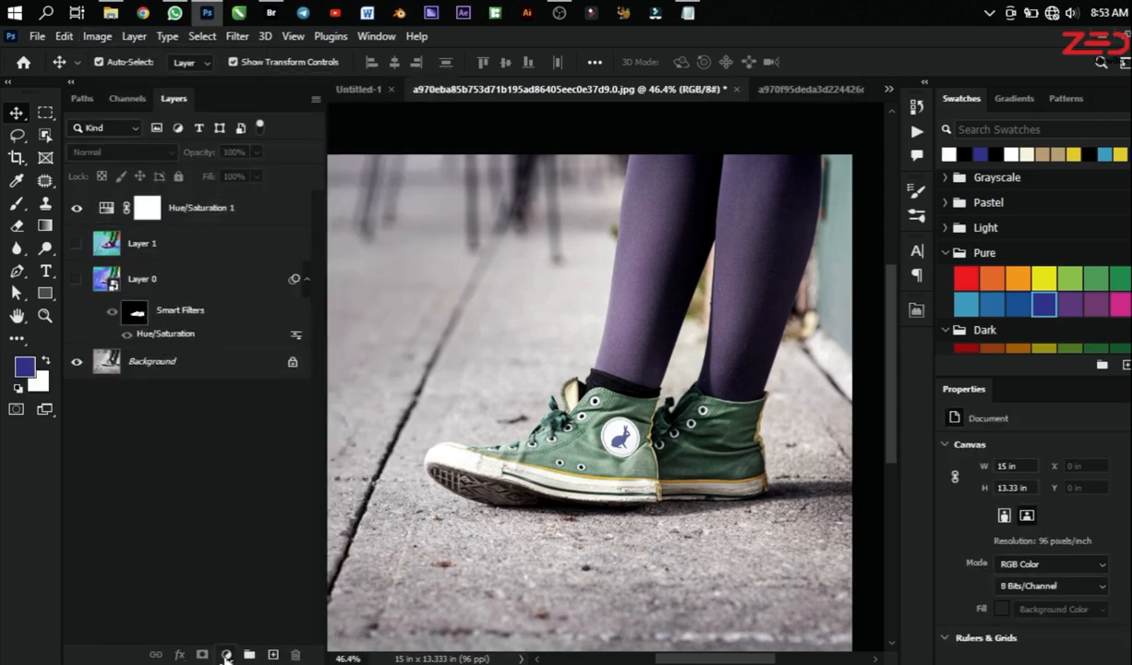
click(226, 654)
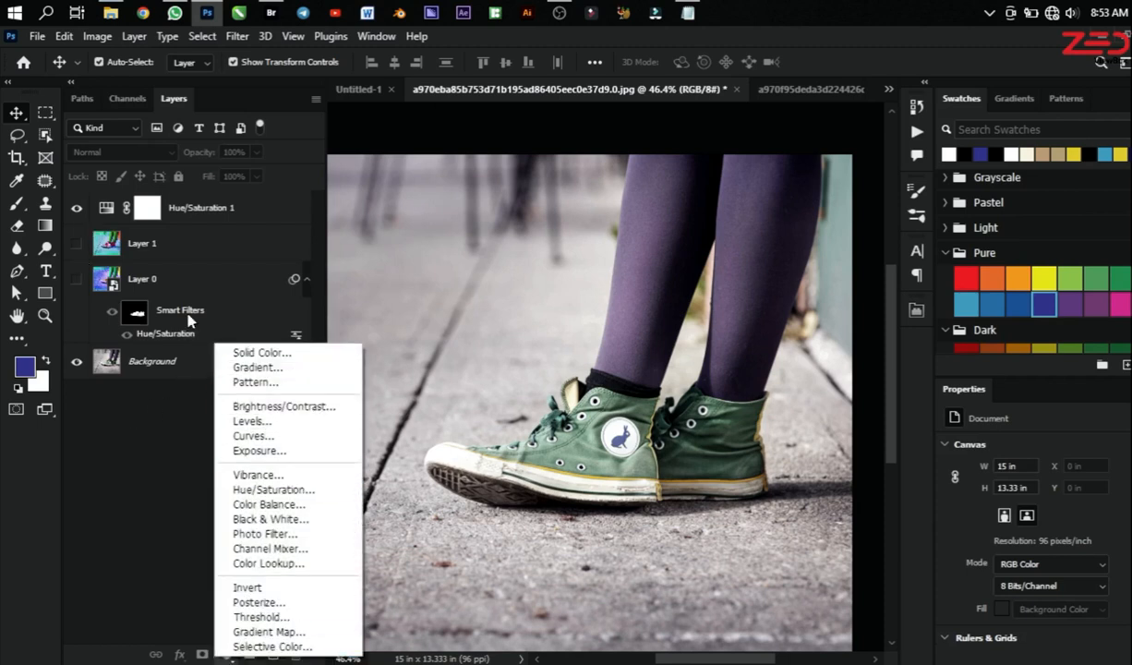
click(108, 215)
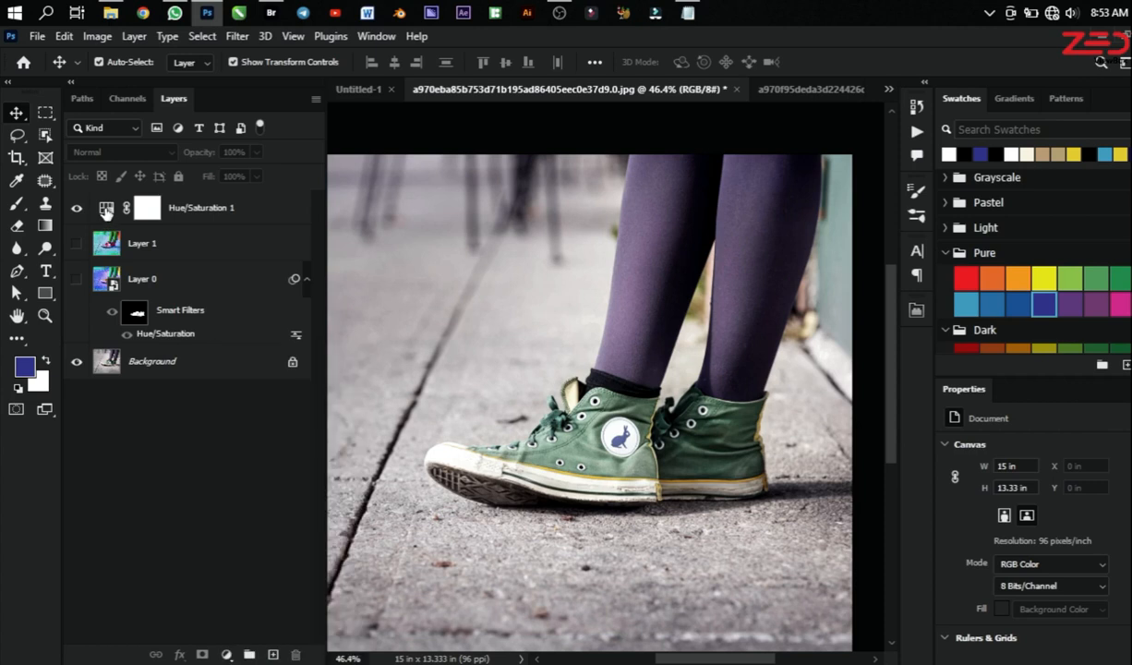
Step: Move the Hue/Saturation 1 adjustment layer directly above Background, and inspect the settings of Layer 0's Hue/Saturation smart filter without changing them
drag(108, 212, 115, 338)
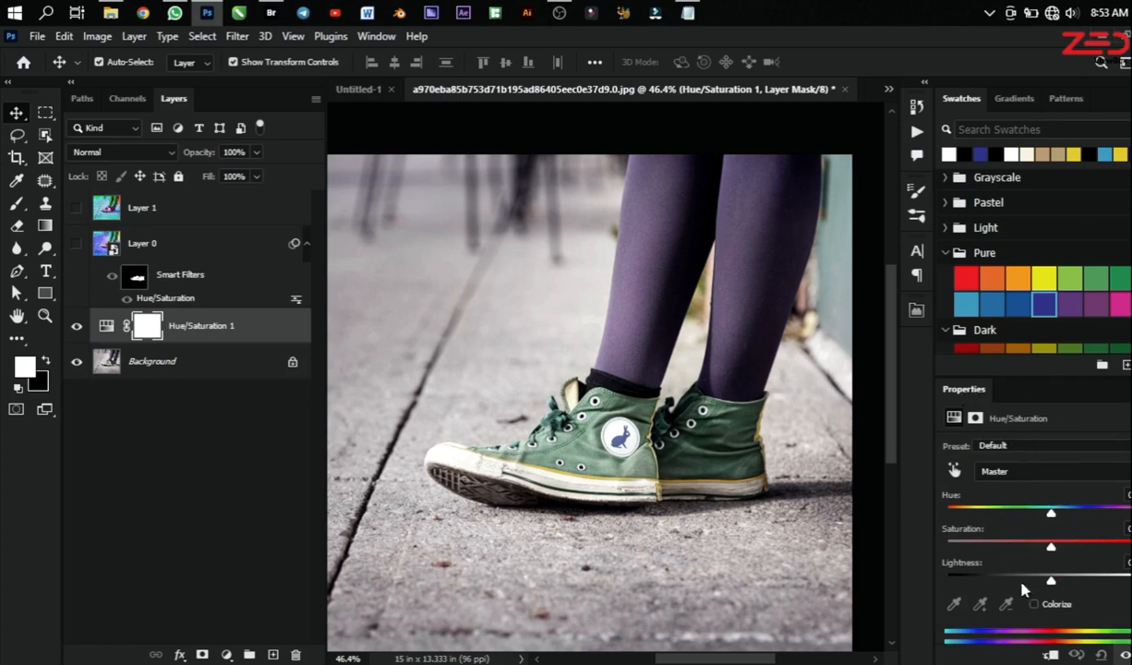
click(181, 298)
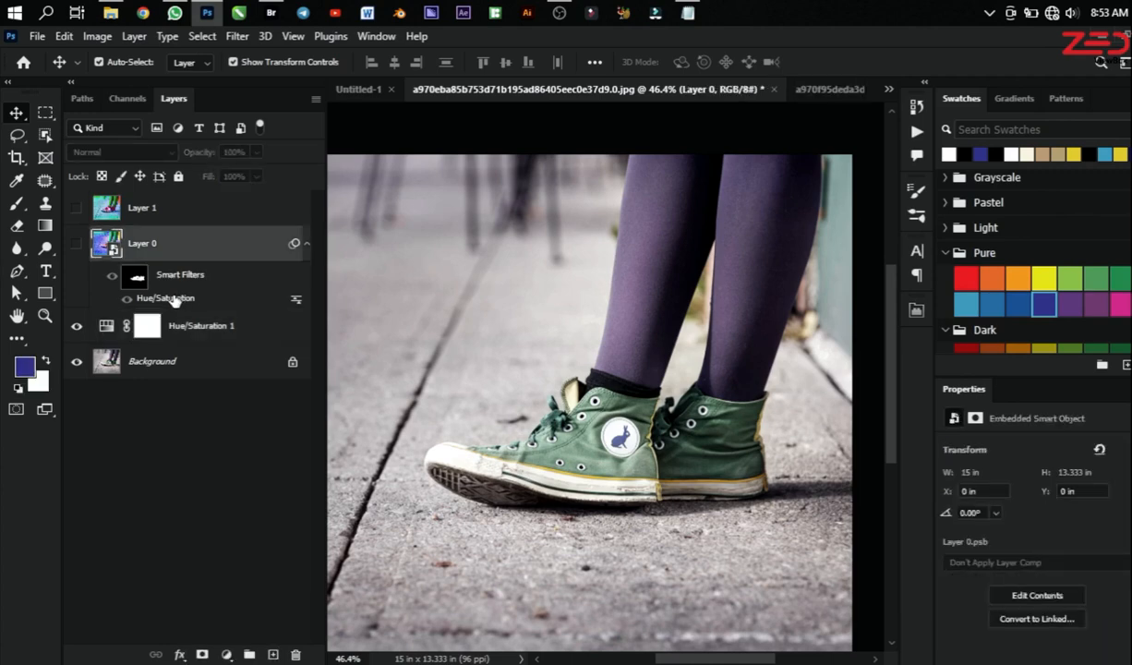
double_click(176, 300)
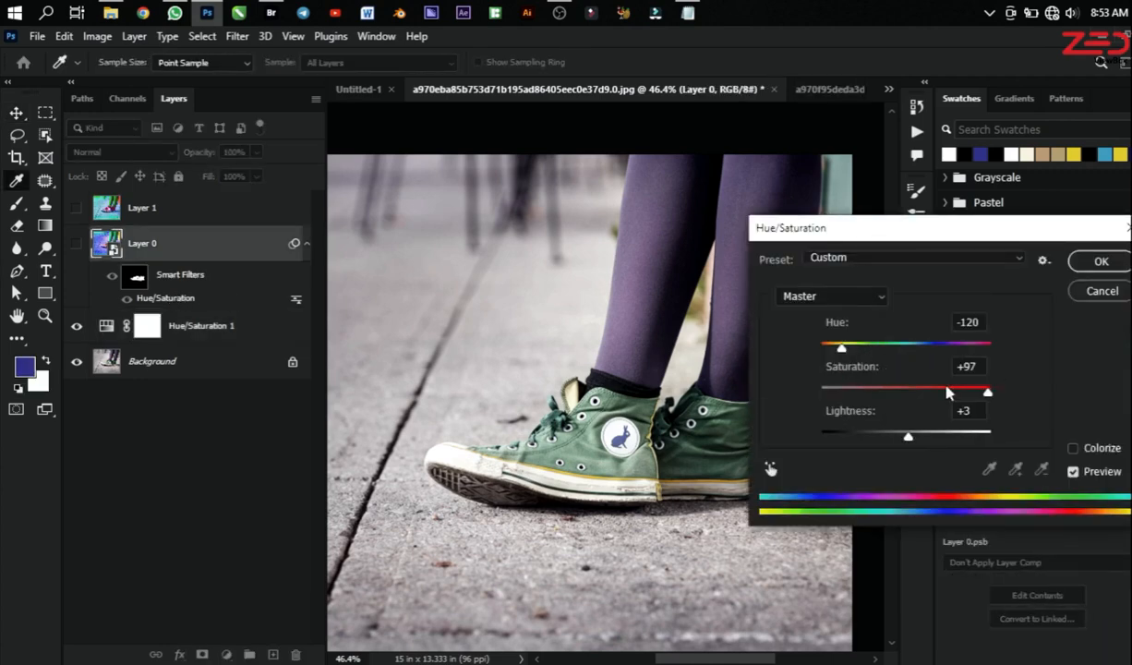
drag(933, 228, 690, 174)
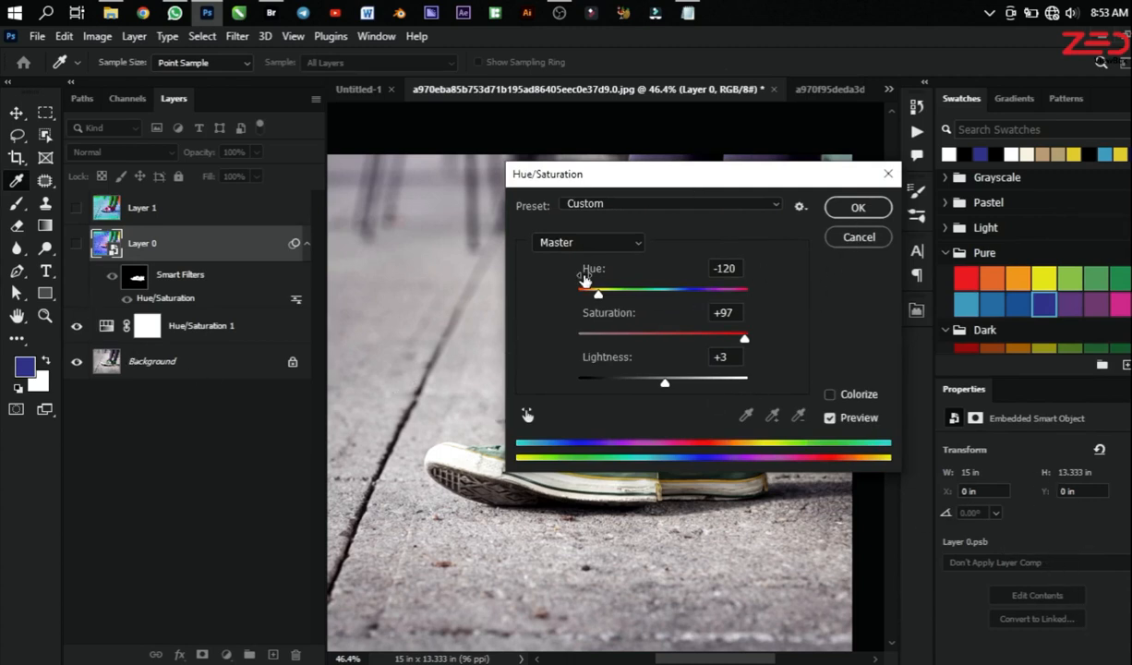
click(868, 238)
Step: Shift the hue and strongly raise the saturation of the Hue/Saturation 1 adjustment layer to turn the green sneakers vivid blue
click(104, 328)
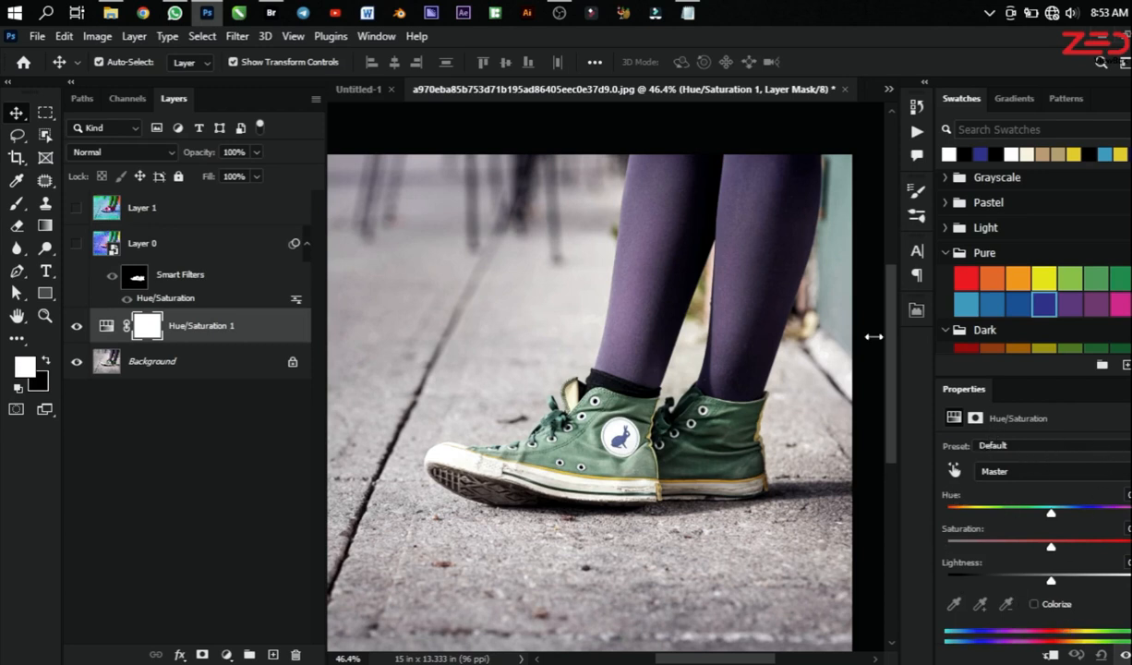
drag(1012, 376, 1012, 341)
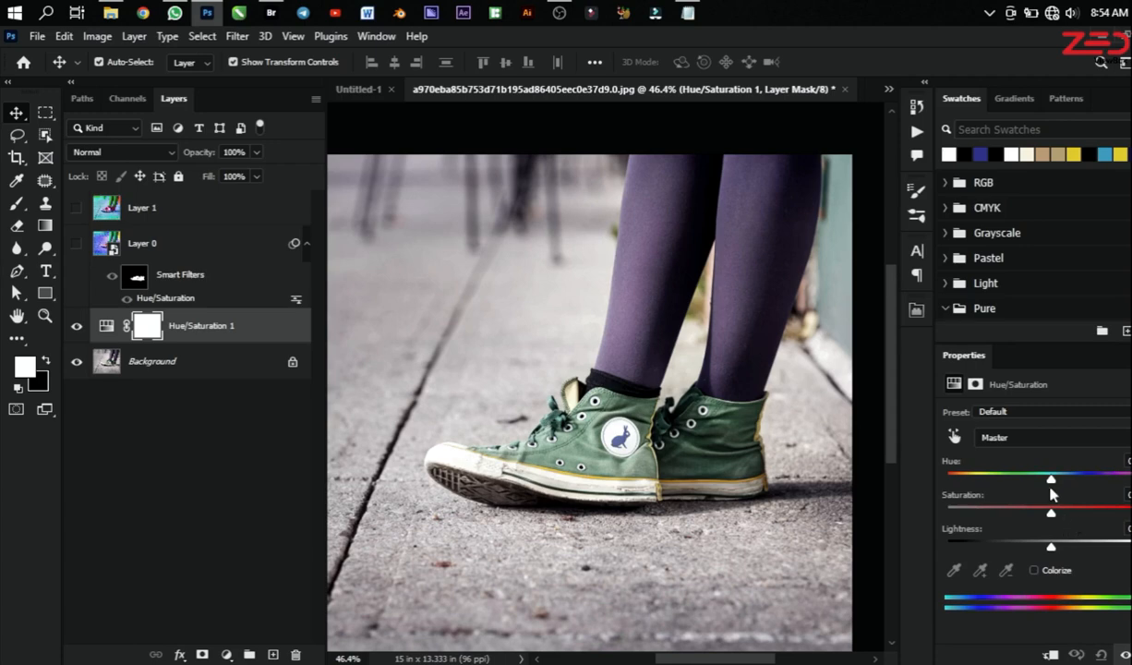
drag(1036, 484, 1119, 489)
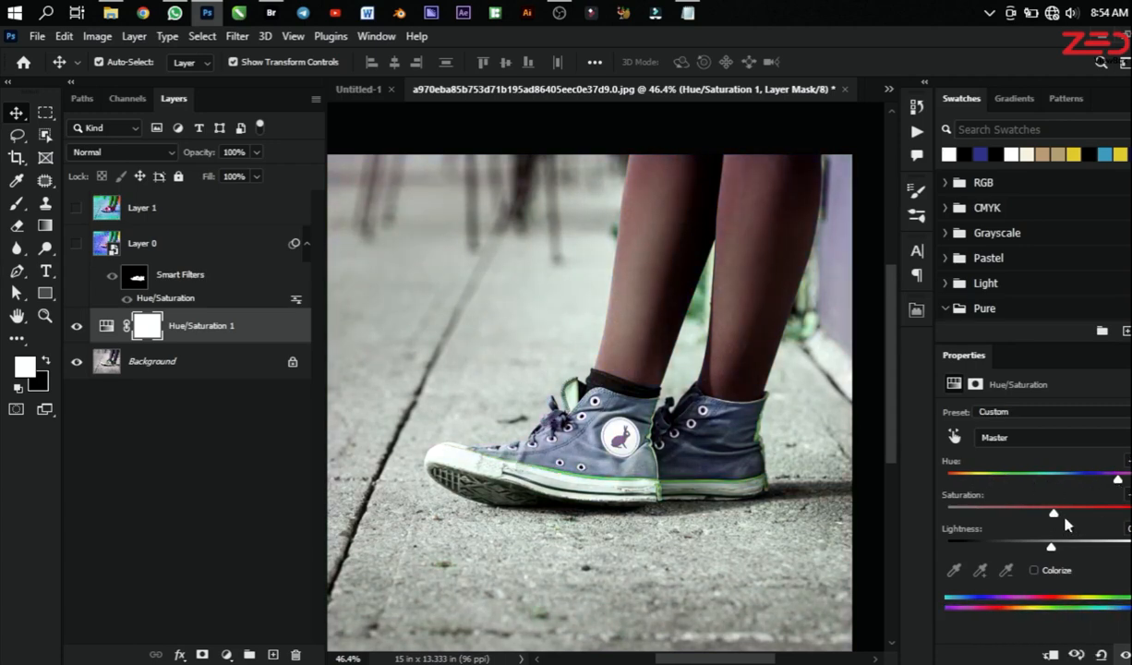
drag(1051, 513, 1125, 526)
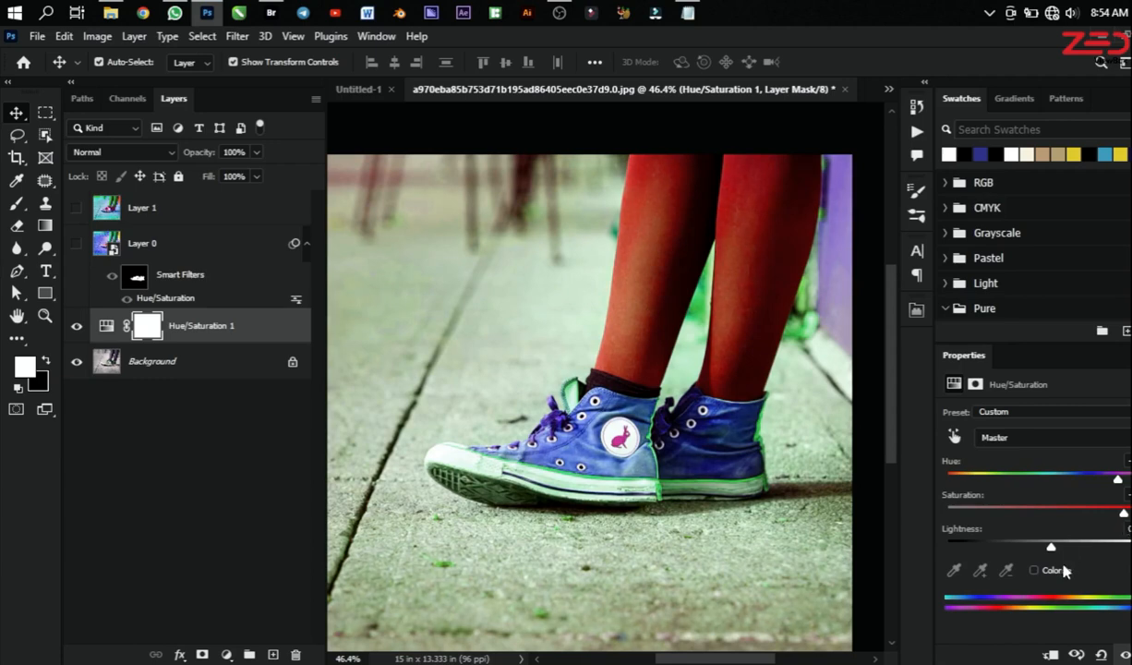
mouse_move(1049, 549)
mouse_down()
mouse_move(1087, 551)
mouse_move(1057, 550)
mouse_up()
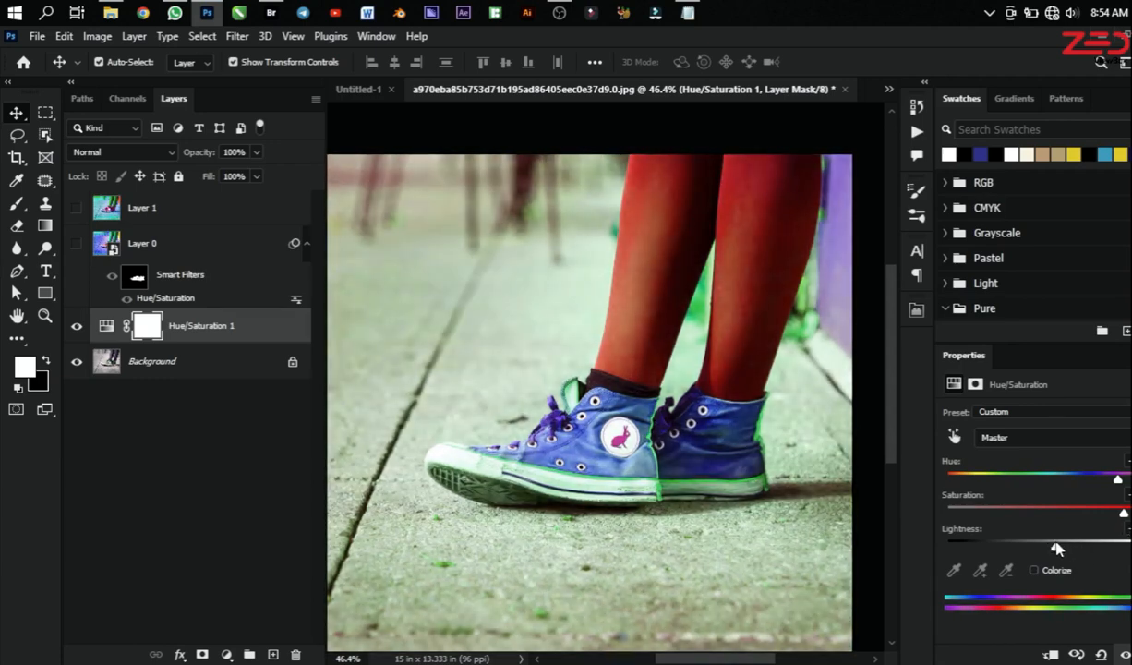
Step: Invert the Hue/Saturation 1 mask to black and paint white over both sneakers with a brush of size 90
click(147, 322)
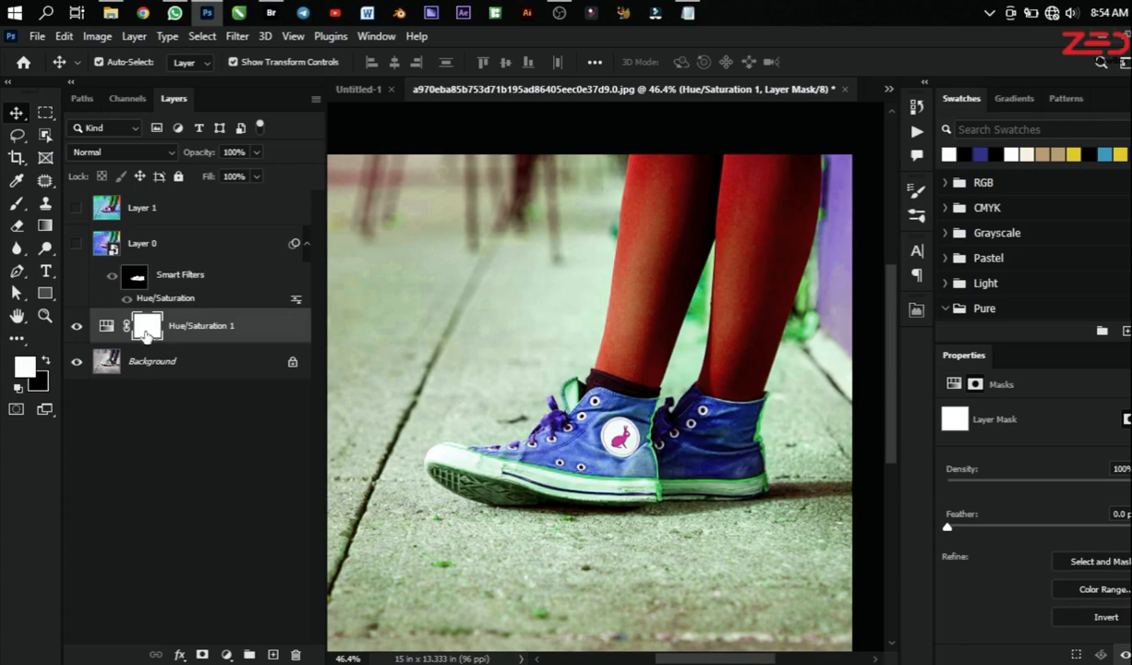
key(ctrl+i)
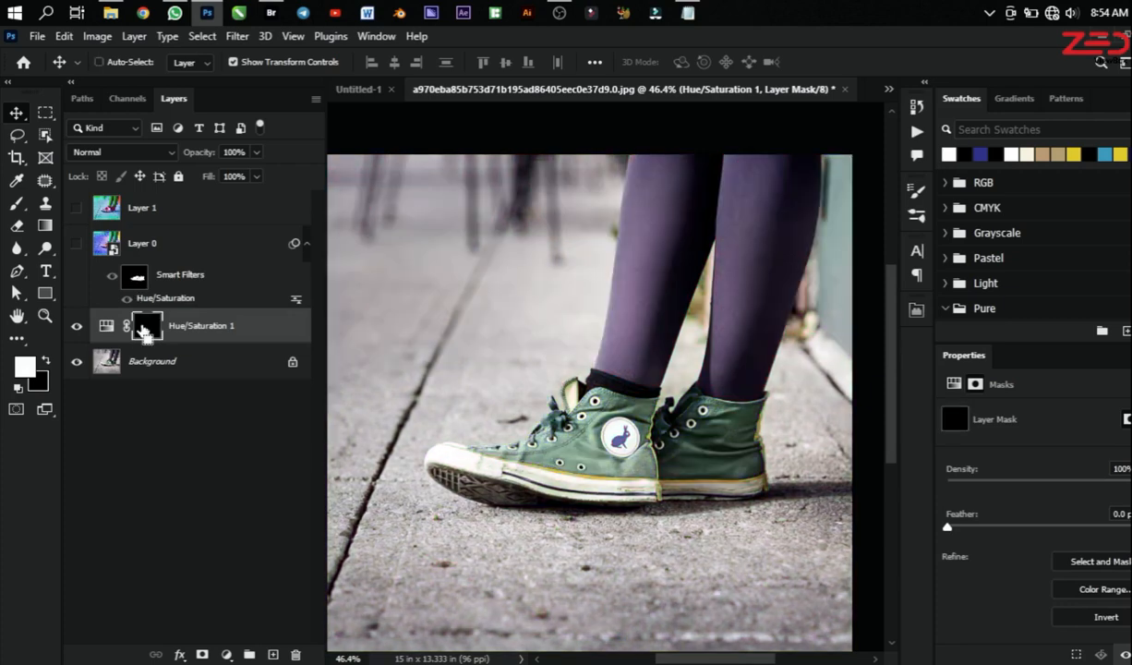
scroll(586, 450, up, 2)
key(b)
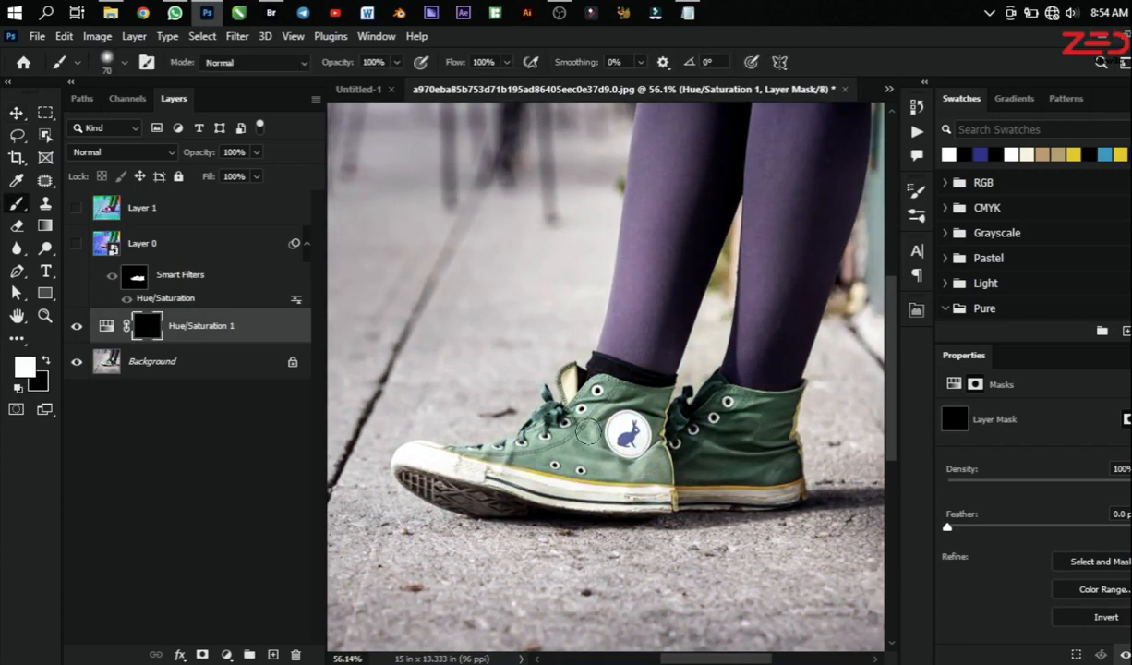
key(])
mouse_move(588, 411)
mouse_down()
mouse_move(568, 433)
mouse_move(616, 396)
mouse_move(619, 415)
mouse_move(654, 418)
mouse_move(633, 385)
mouse_move(578, 389)
mouse_move(605, 461)
mouse_move(651, 463)
mouse_move(656, 474)
mouse_move(527, 461)
mouse_move(513, 437)
mouse_move(535, 444)
mouse_move(469, 437)
mouse_move(684, 417)
mouse_move(704, 404)
mouse_move(699, 428)
mouse_move(727, 404)
mouse_move(782, 428)
mouse_move(792, 420)
mouse_move(778, 411)
mouse_move(786, 454)
mouse_move(768, 462)
mouse_move(731, 466)
mouse_move(737, 435)
mouse_move(667, 468)
mouse_move(715, 468)
mouse_move(655, 468)
mouse_move(667, 433)
mouse_move(631, 410)
mouse_move(582, 399)
mouse_up()
scroll(583, 400, down, 4)
scroll(586, 400, up, 5)
scroll(587, 399, down, 3)
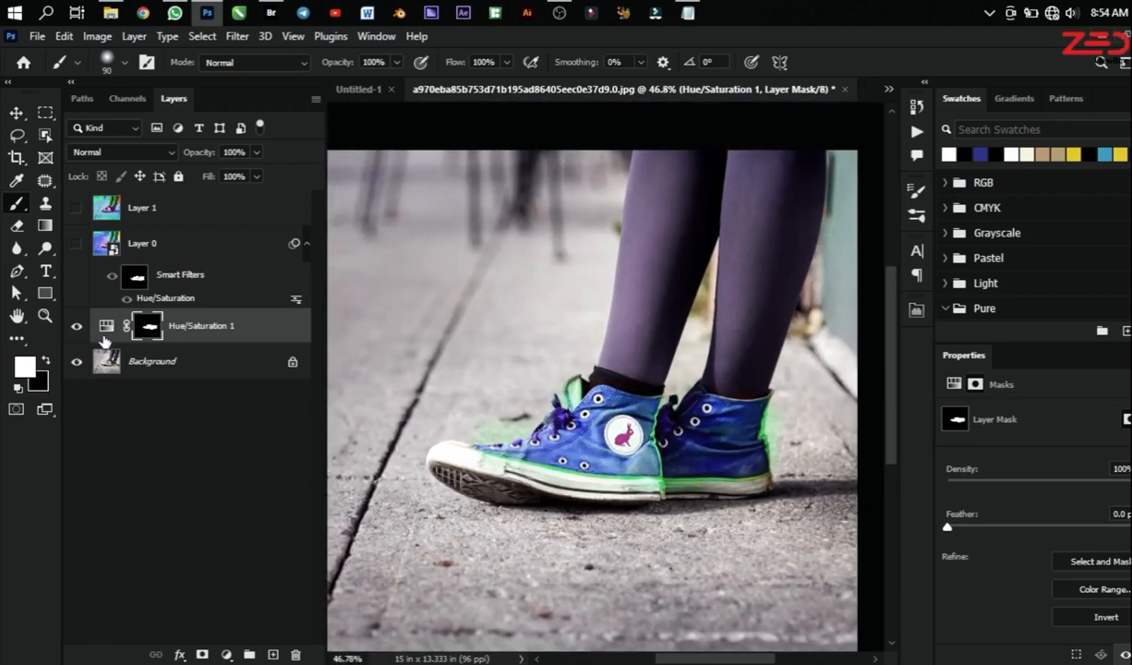
scroll(651, 434, up, 1)
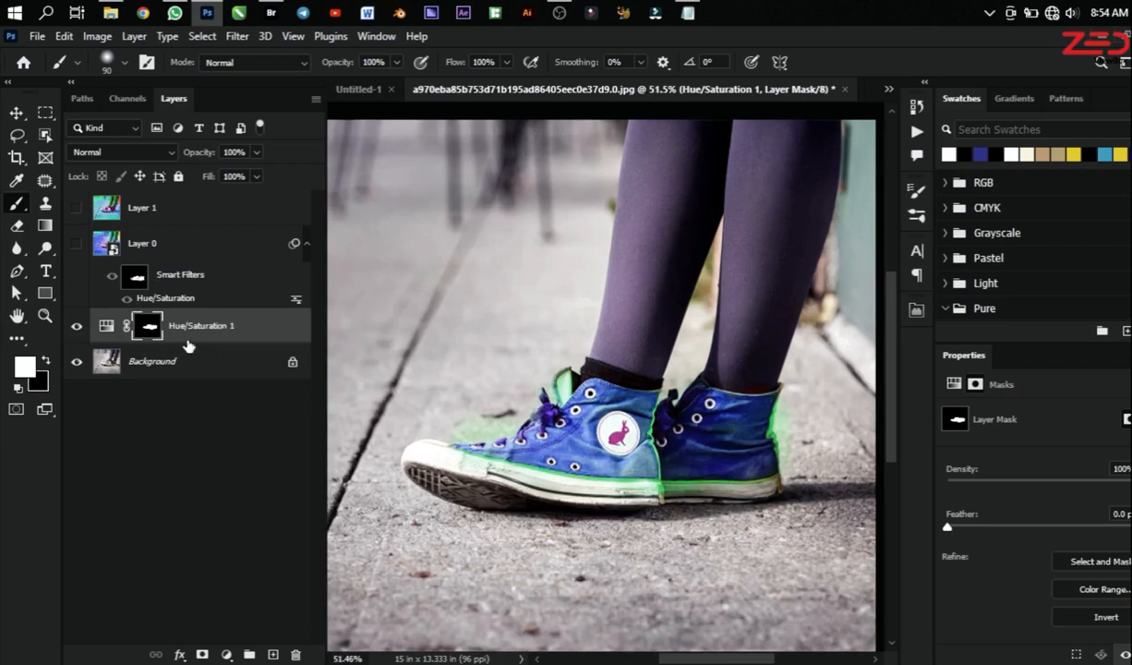
Step: Hide the Hue/Saturation 1 adjustment layer and duplicate the Background layer
click(76, 326)
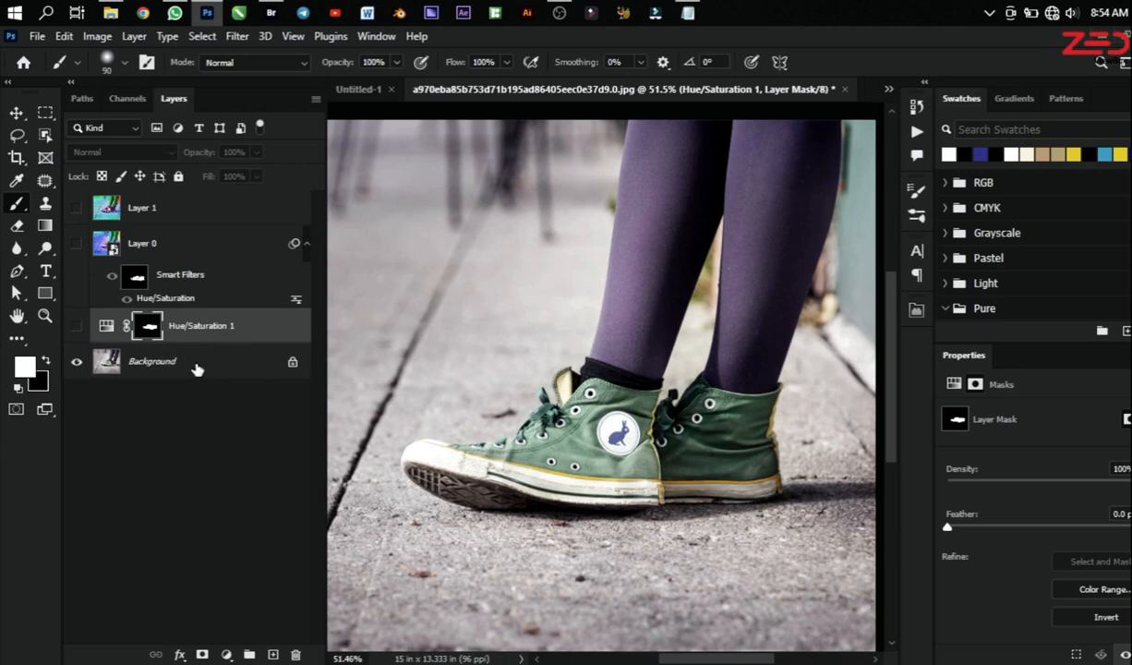
click(185, 359)
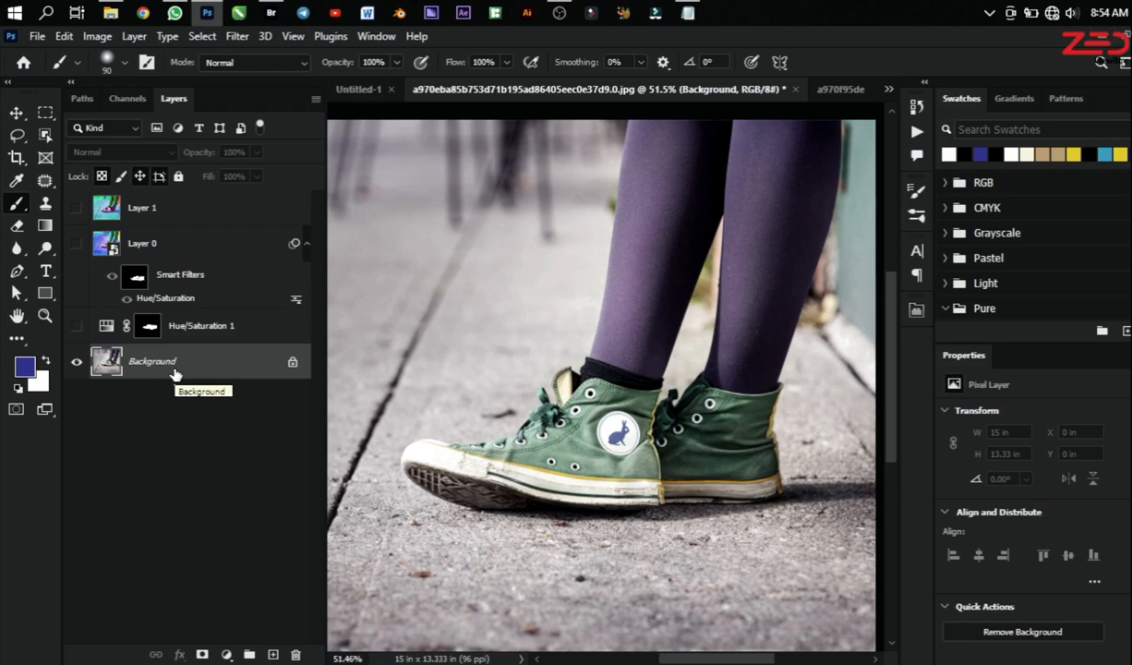
key(ctrl+j)
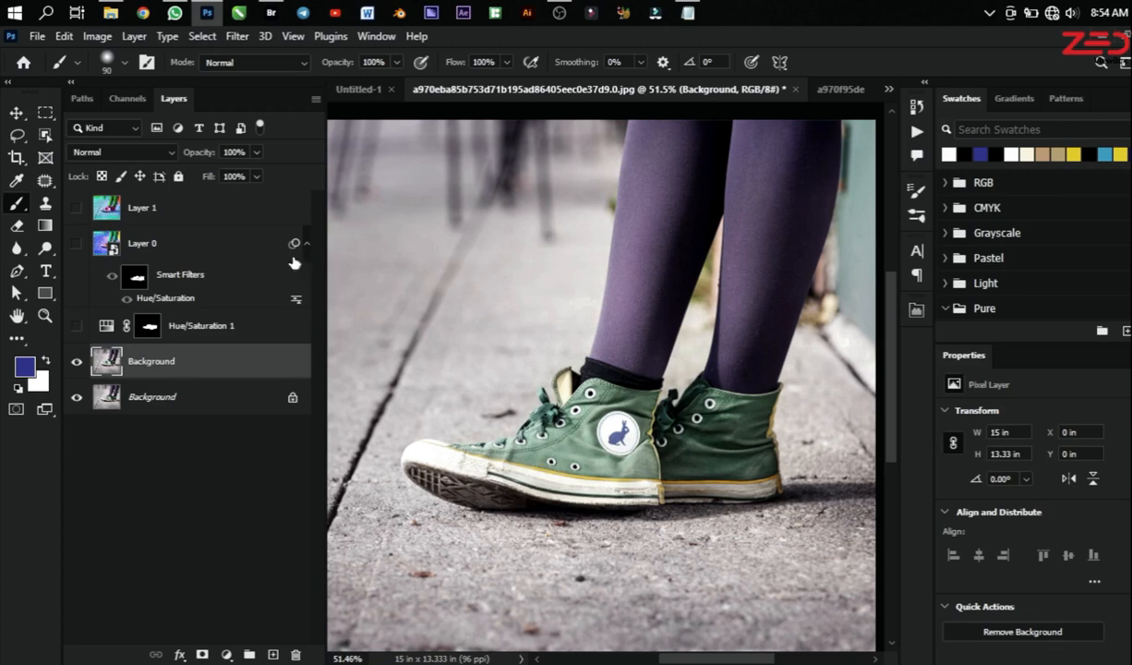
Step: Review the direct image adjustments available for the duplicated Background layer
click(107, 36)
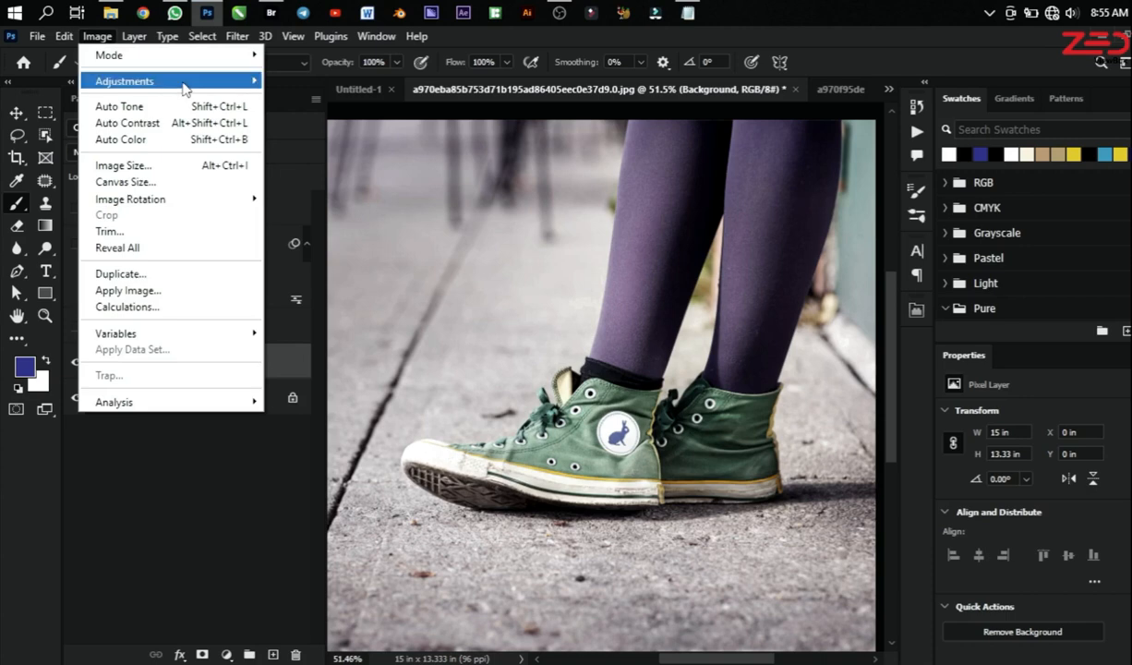
mouse_move(184, 82)
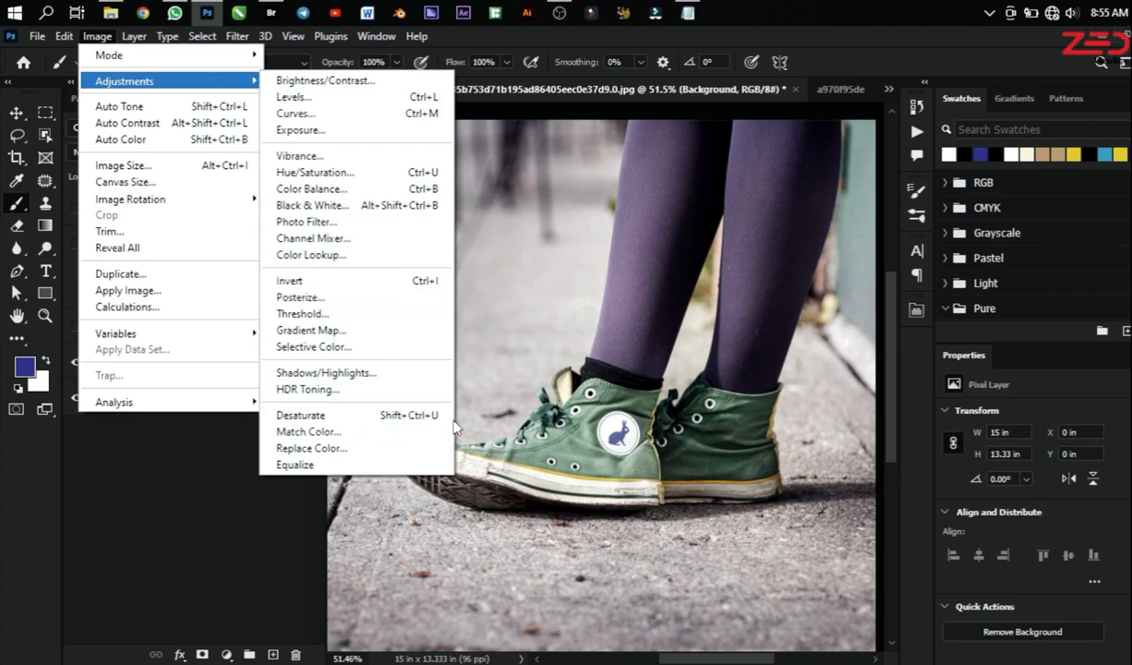
click(204, 476)
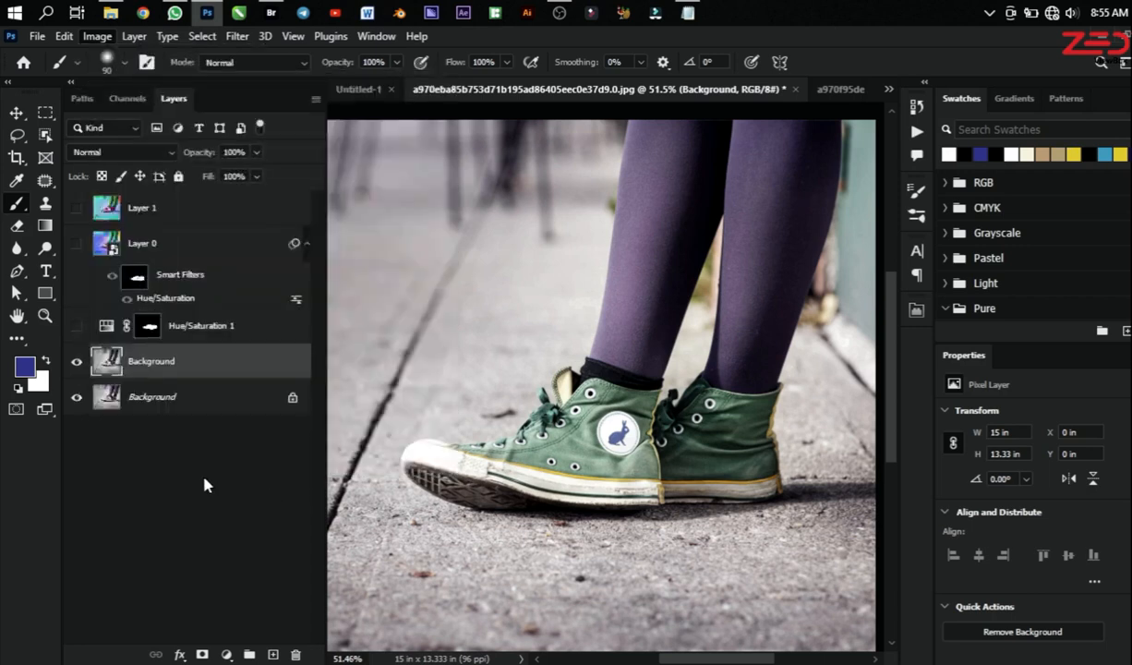
Step: Apply a direct Hue/Saturation adjustment to the duplicated Background layer with Hue +90, Saturation -73 and Lightness -6
click(185, 366)
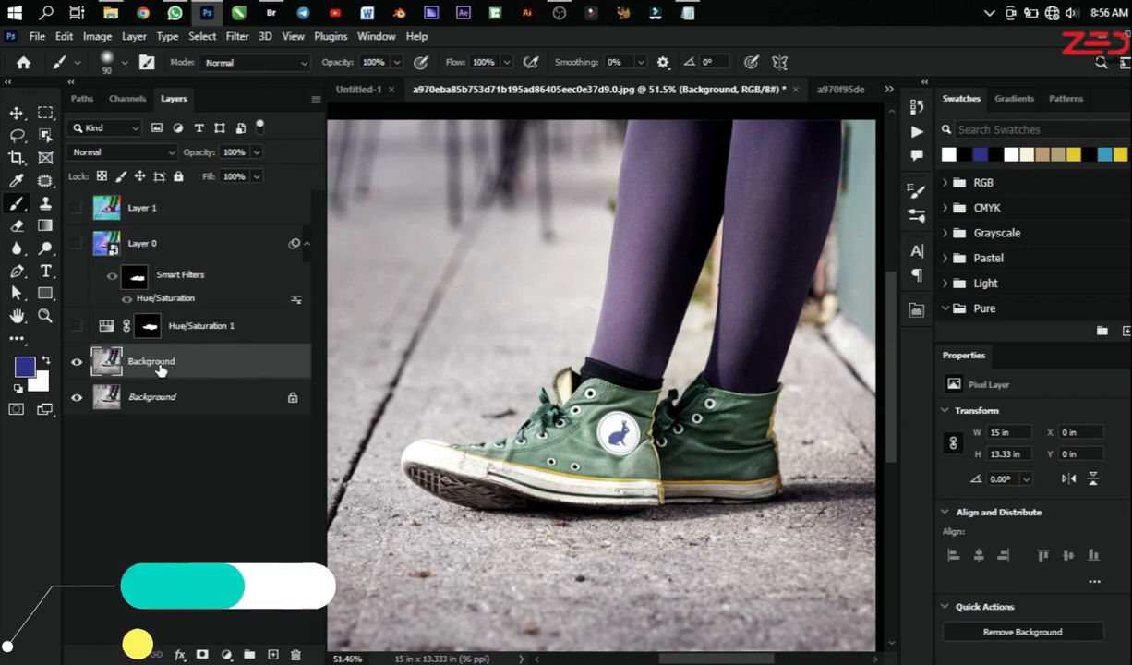
key(ctrl+u)
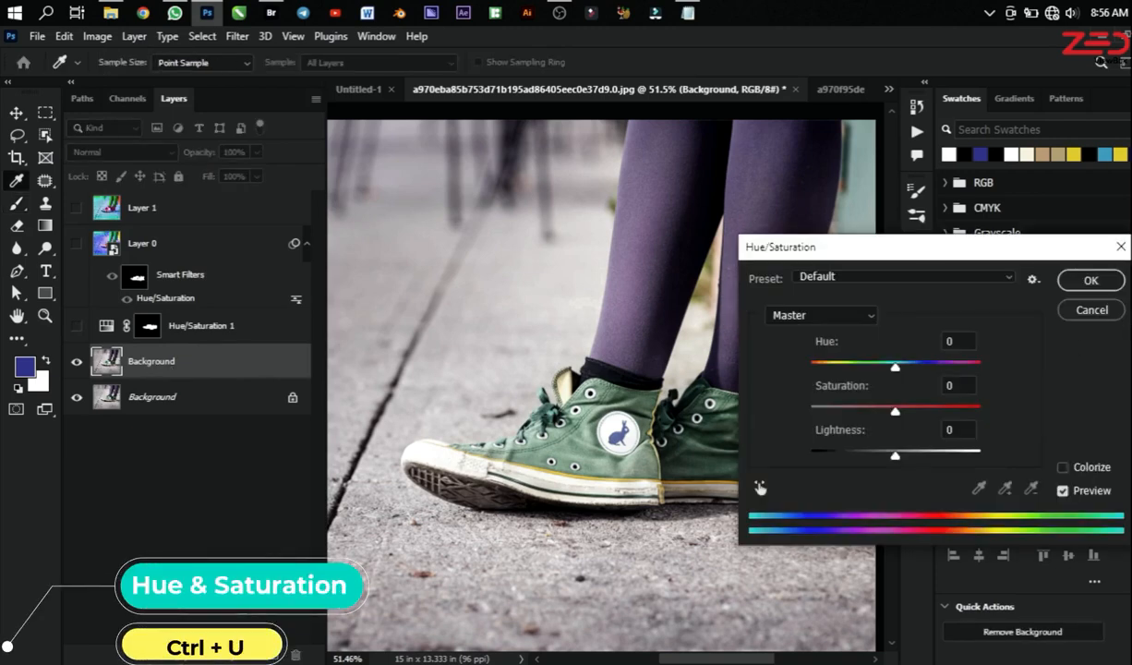
drag(900, 247, 695, 192)
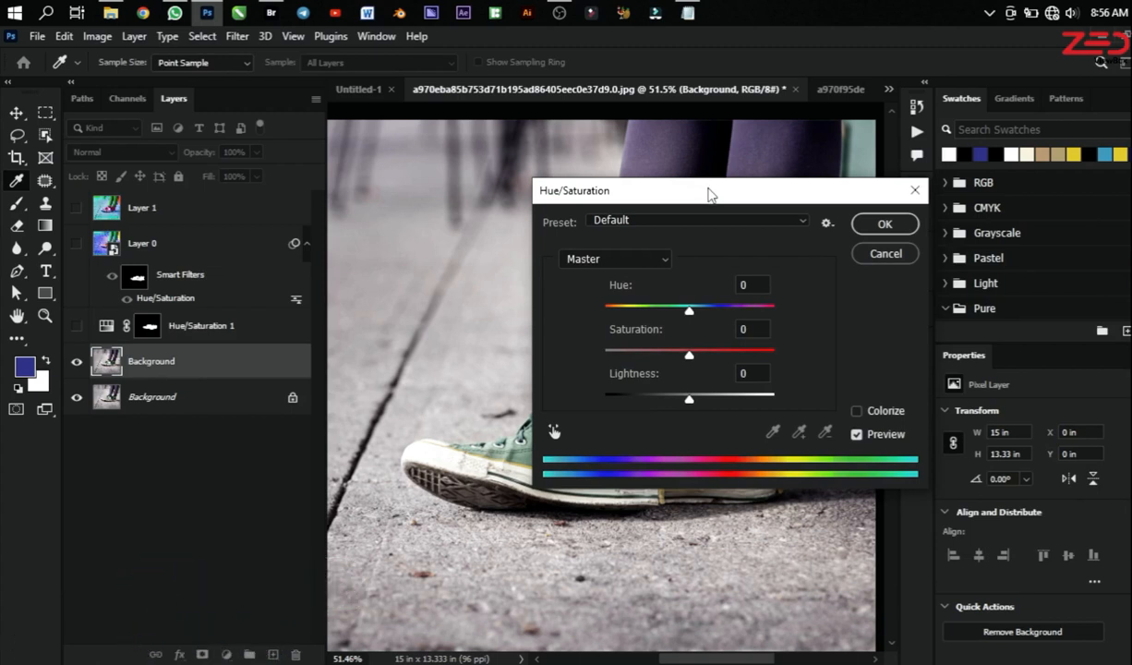
drag(707, 200, 766, 194)
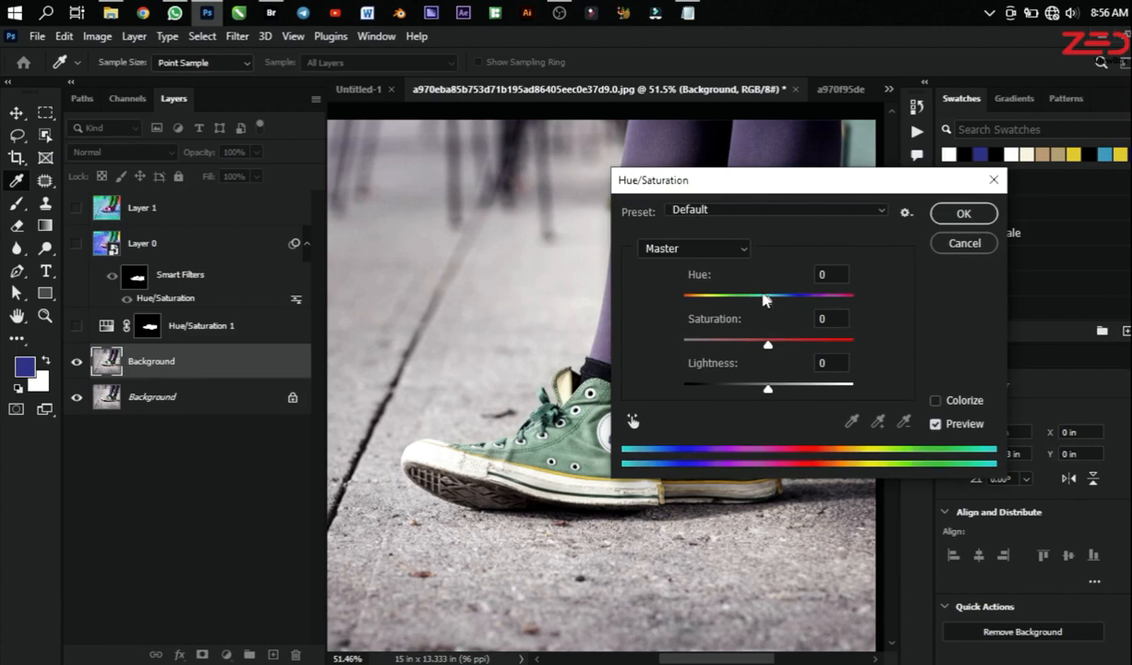
drag(765, 298, 814, 298)
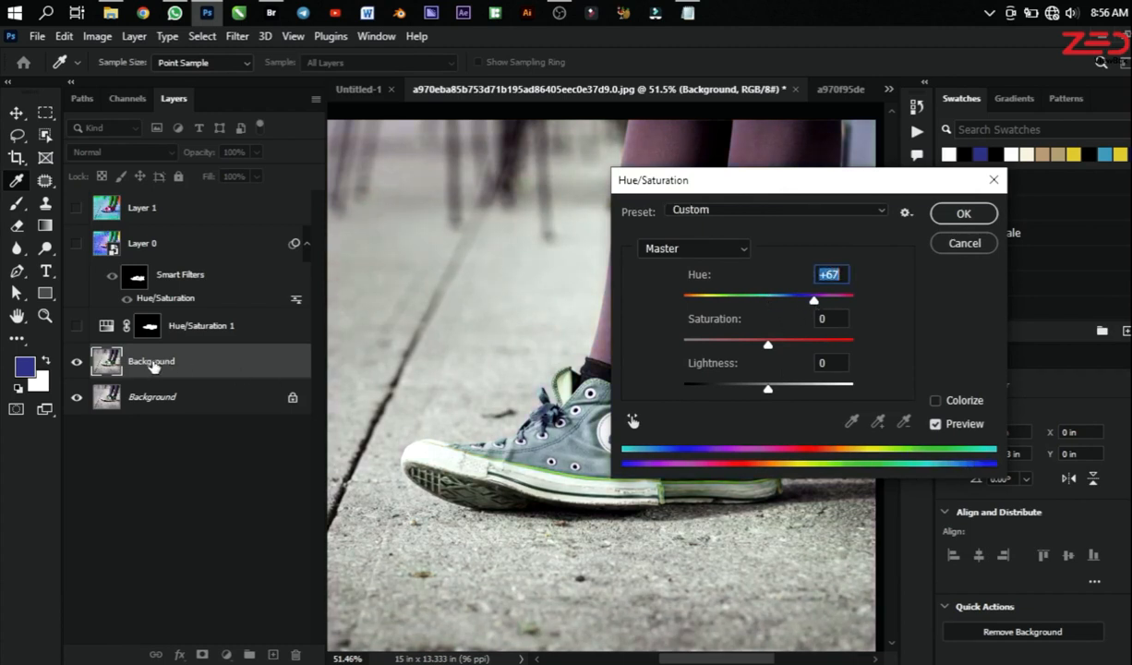
drag(810, 301, 823, 301)
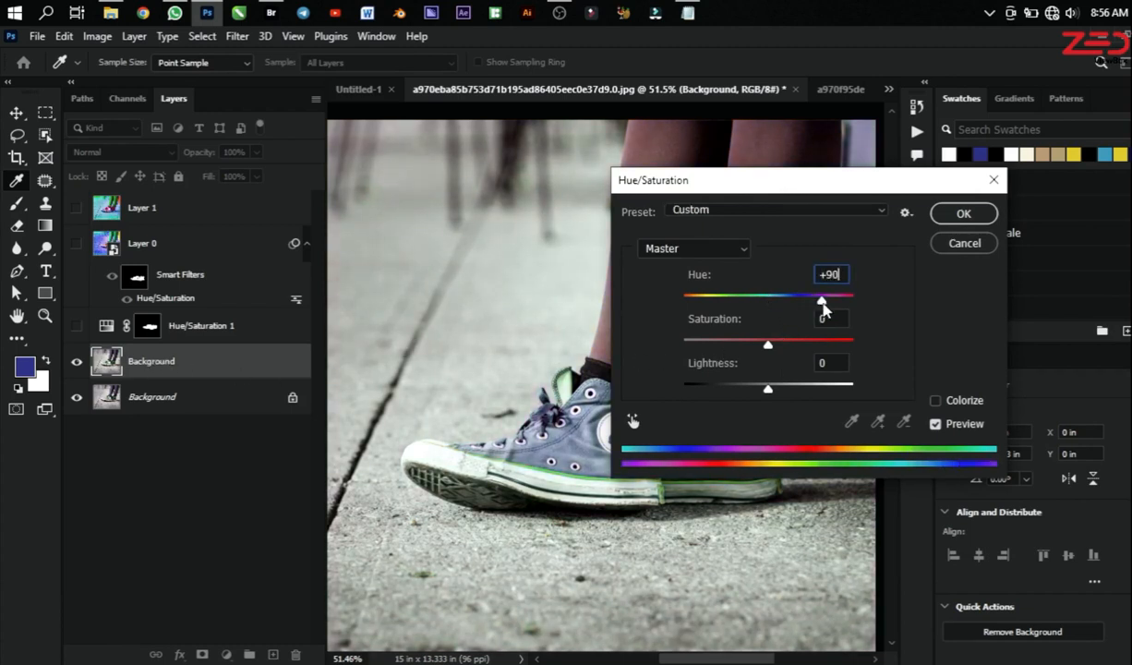
drag(767, 344, 706, 344)
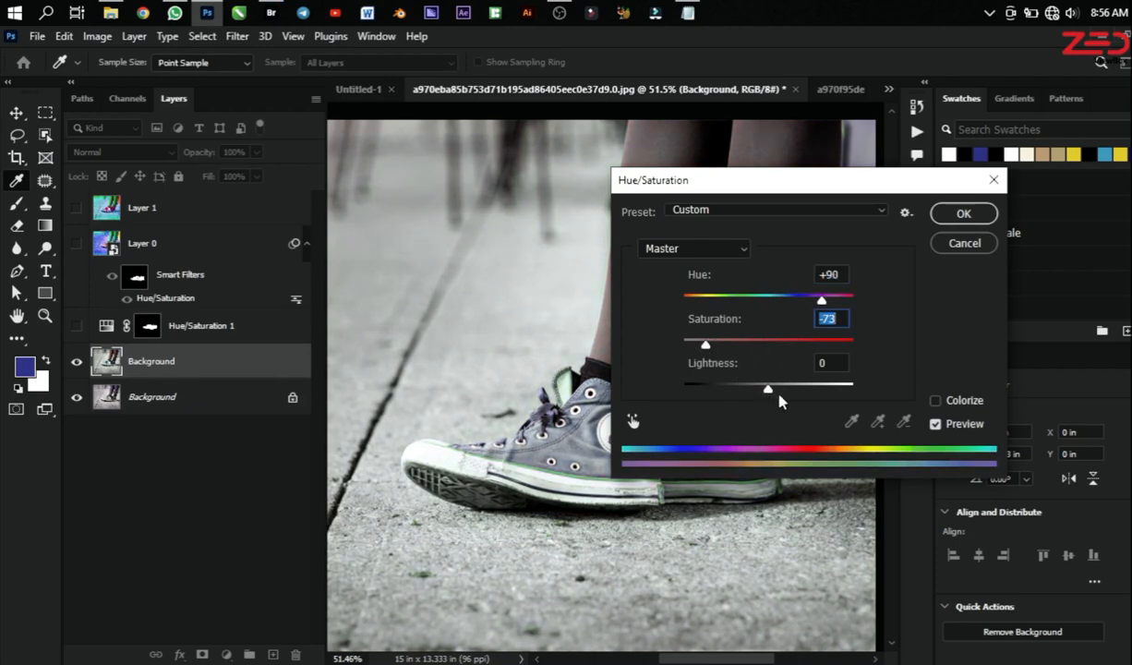
mouse_move(778, 395)
mouse_down()
mouse_move(816, 392)
mouse_move(763, 389)
mouse_up()
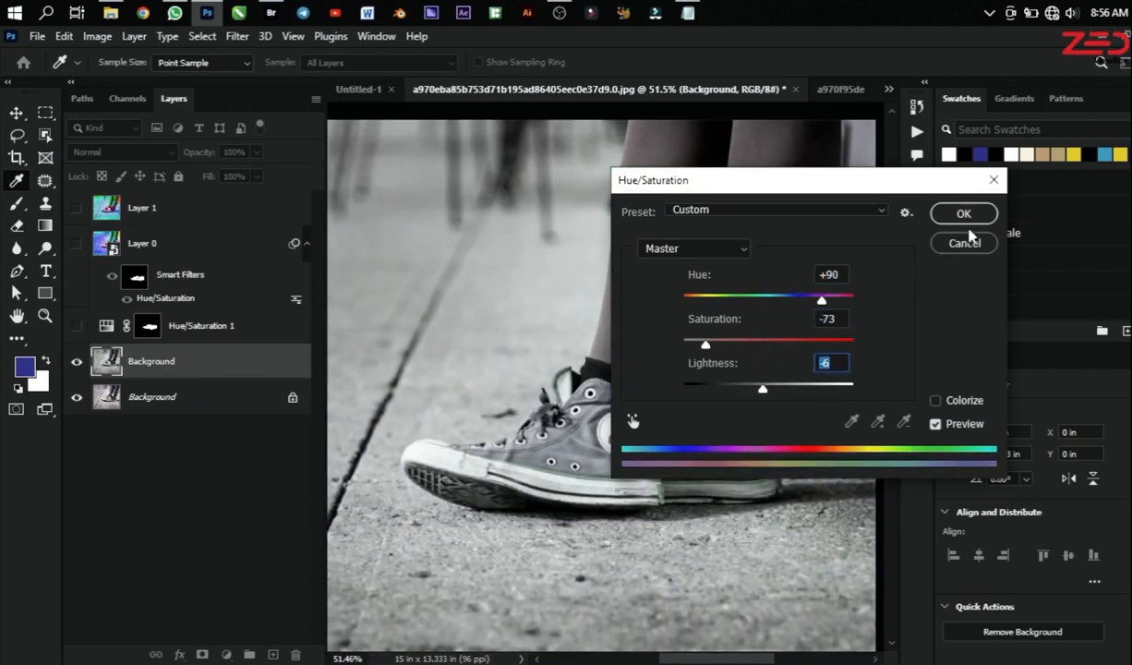
click(963, 214)
Step: Inspect the directly adjusted photo, and hide and show the duplicated Background layer to compare it with the original
key(b)
scroll(726, 421, down, 1)
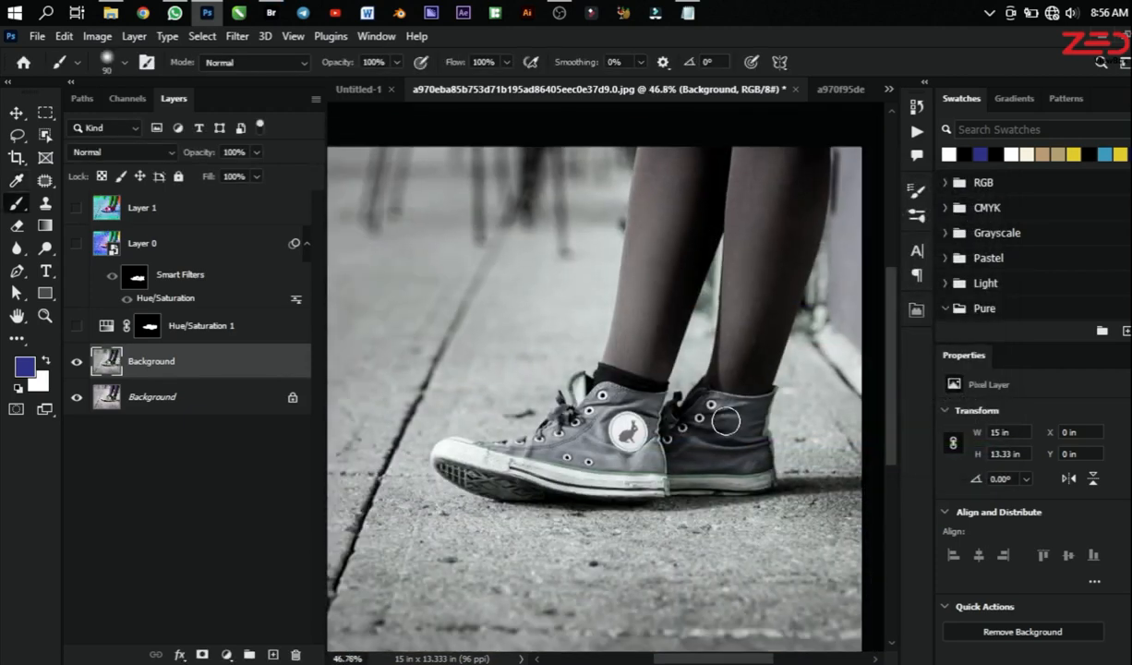
scroll(726, 421, down, 1)
scroll(655, 434, up, 1)
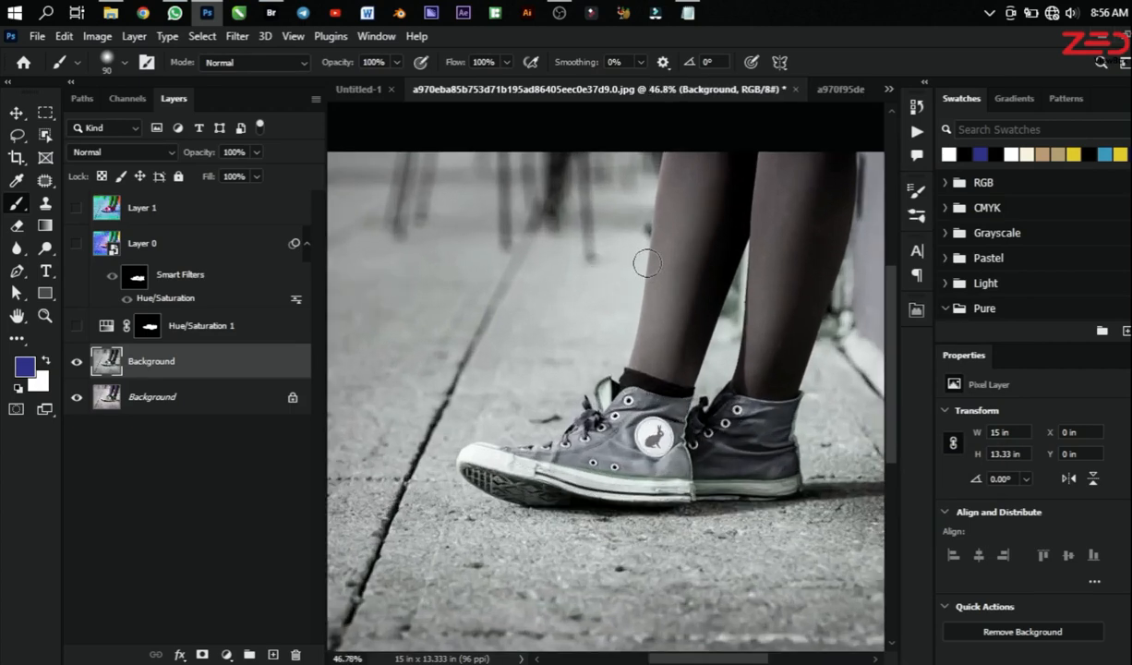
scroll(647, 263, down, 1)
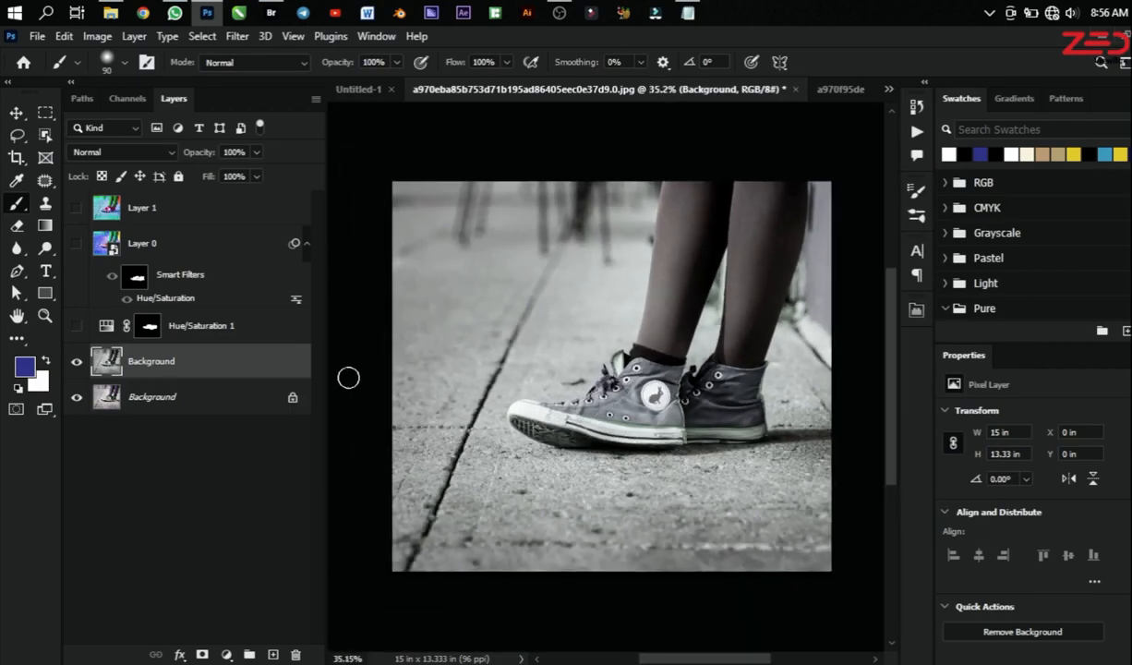
scroll(729, 360, up, 1)
click(77, 361)
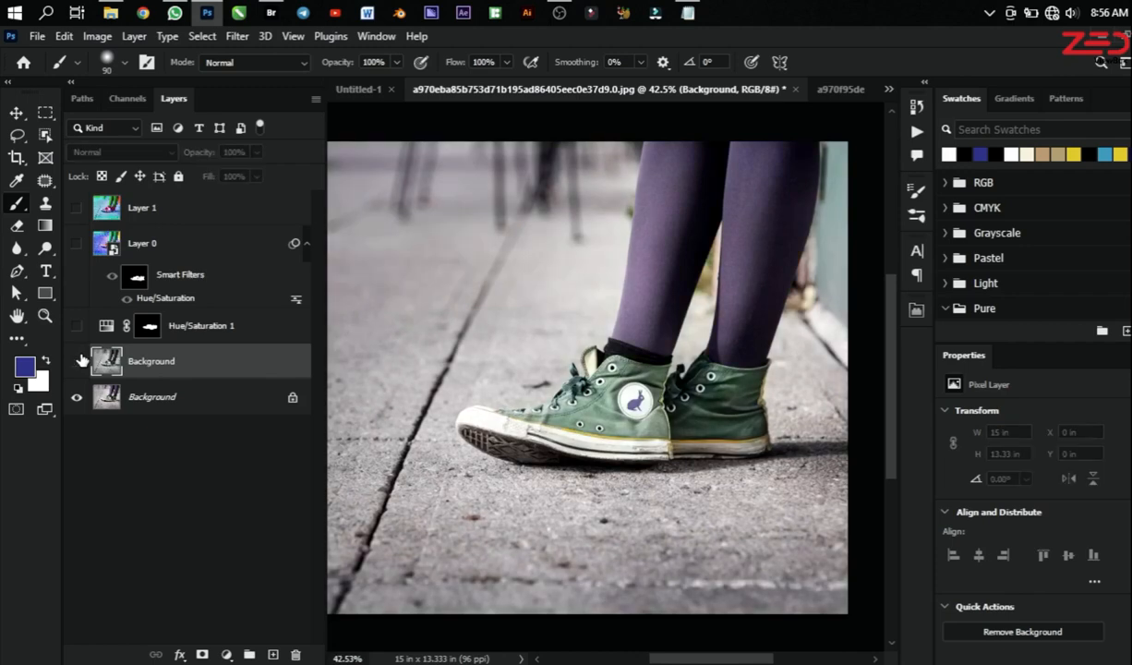
click(78, 361)
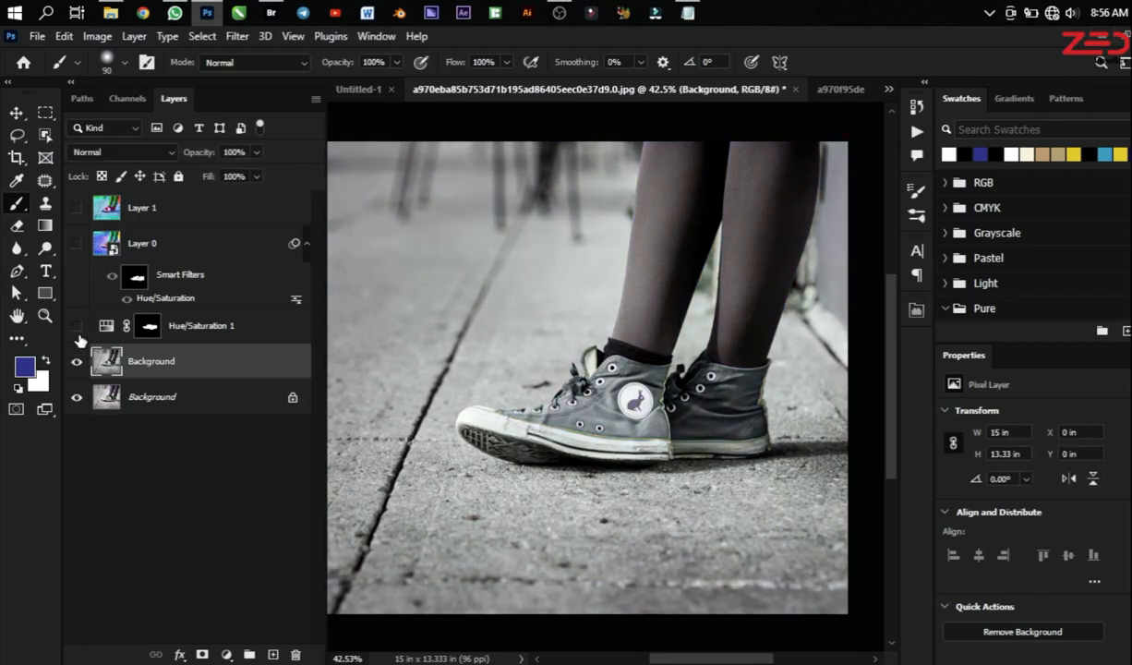
Step: Show the Hue/Saturation 1 adjustment layer, then hide the duplicated Background layer and move it to the top of the layer stack
click(78, 332)
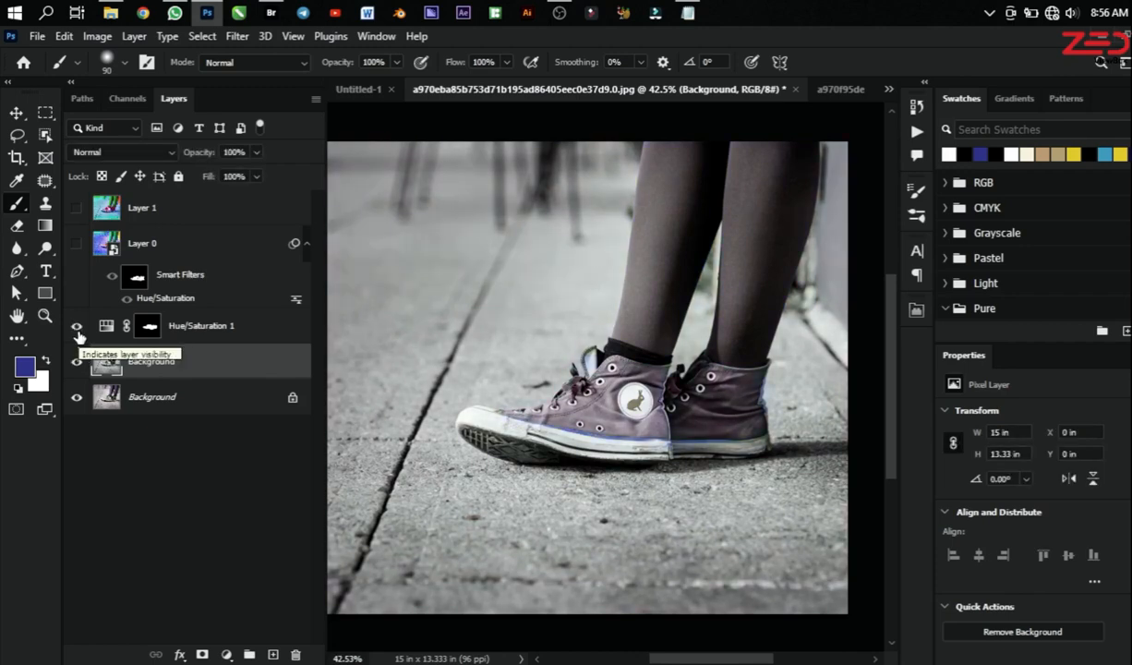
click(77, 361)
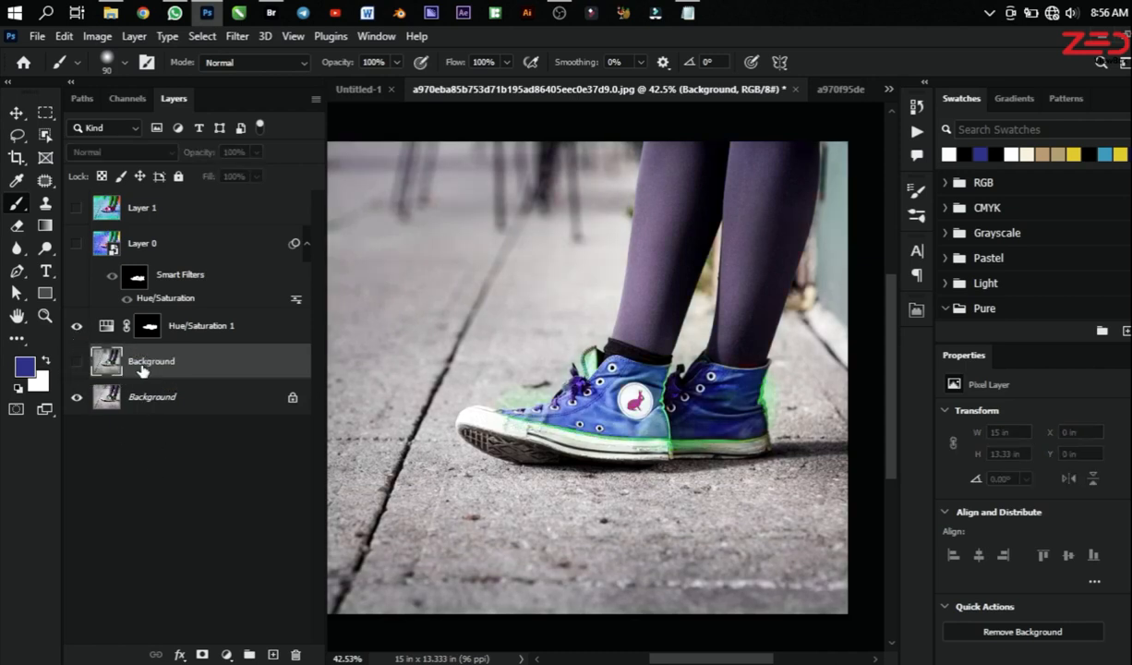
drag(141, 369, 170, 200)
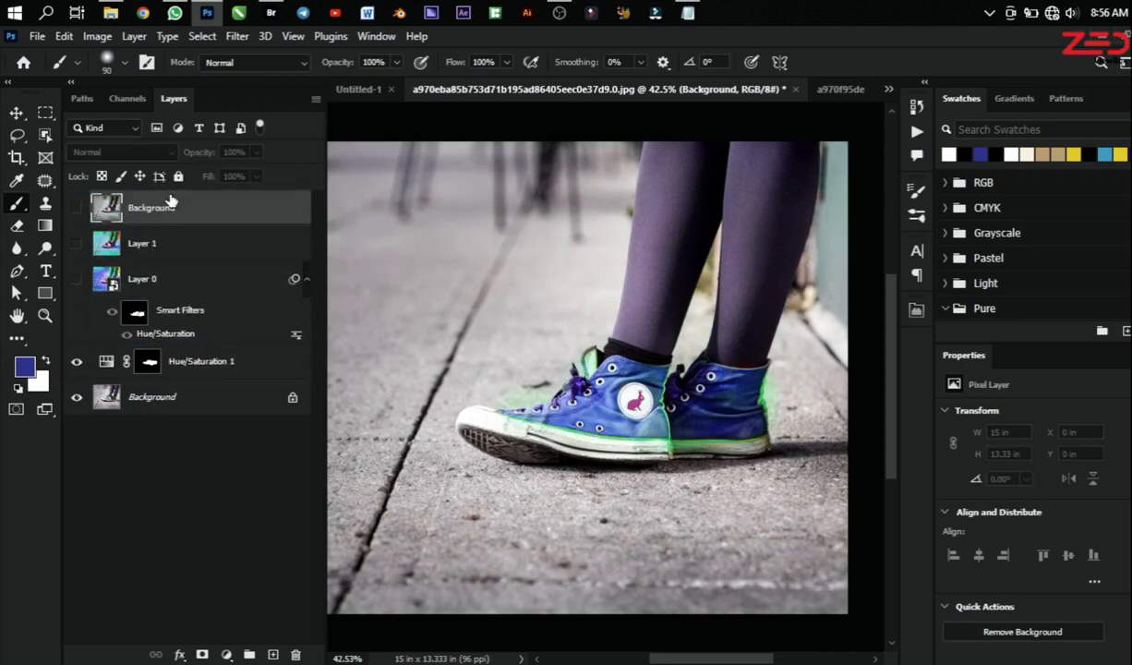
Step: Compare the adjusted versions of the sneaker photo by showing and hiding Layer 0 and Layer 1 in turn, then show the top Background layer
click(75, 281)
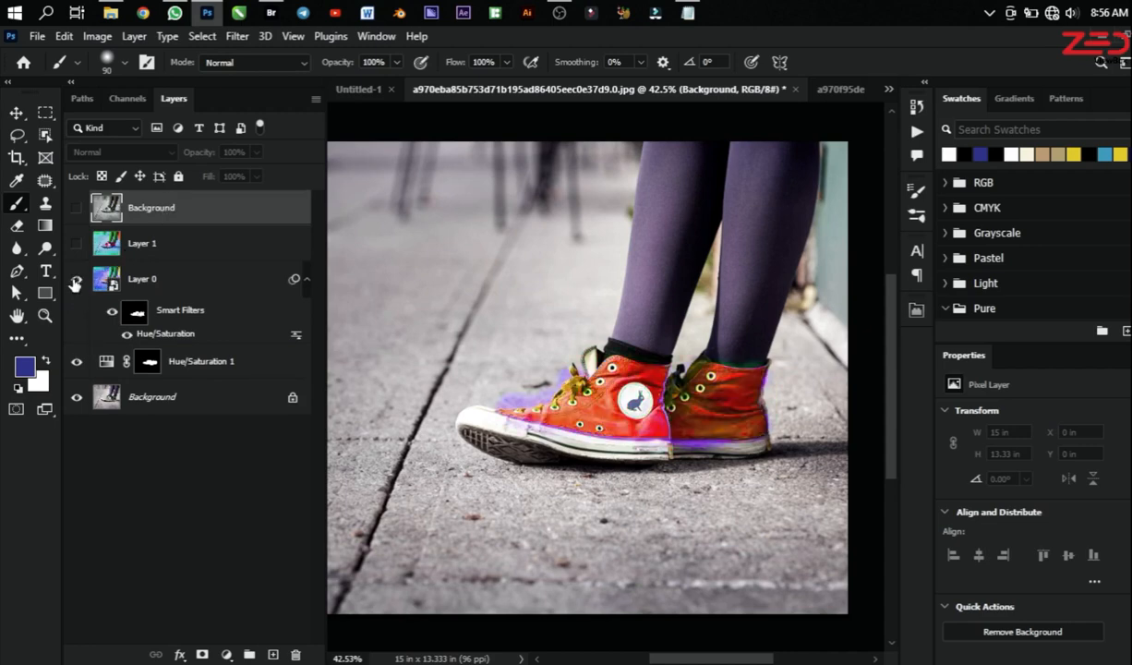
click(74, 280)
click(77, 245)
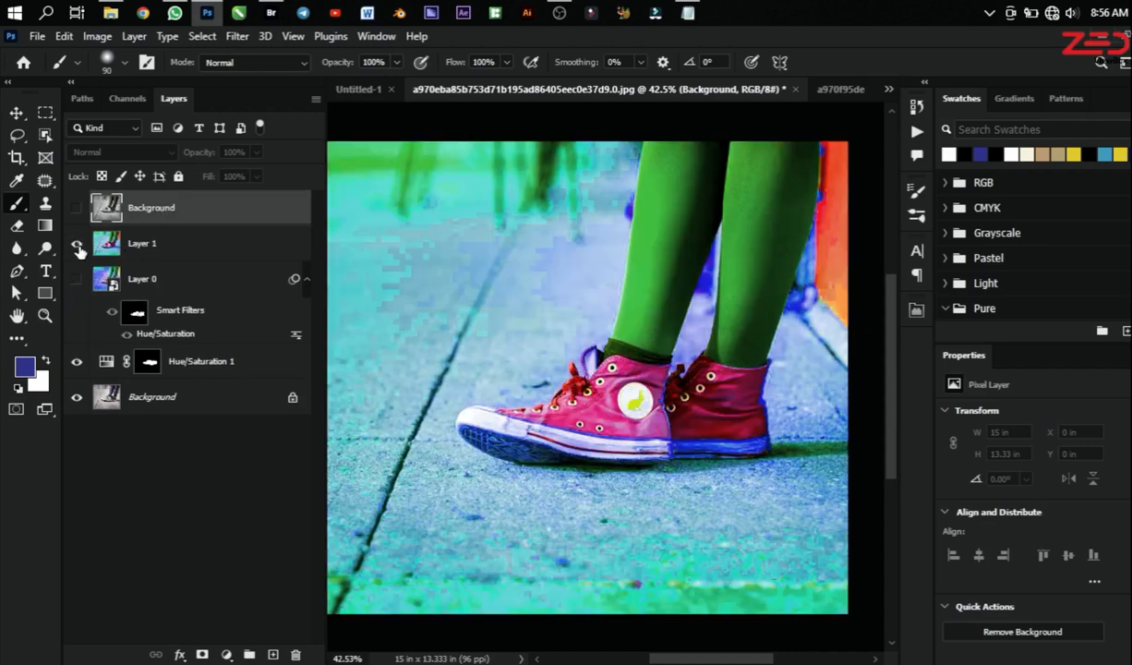
click(77, 245)
click(77, 210)
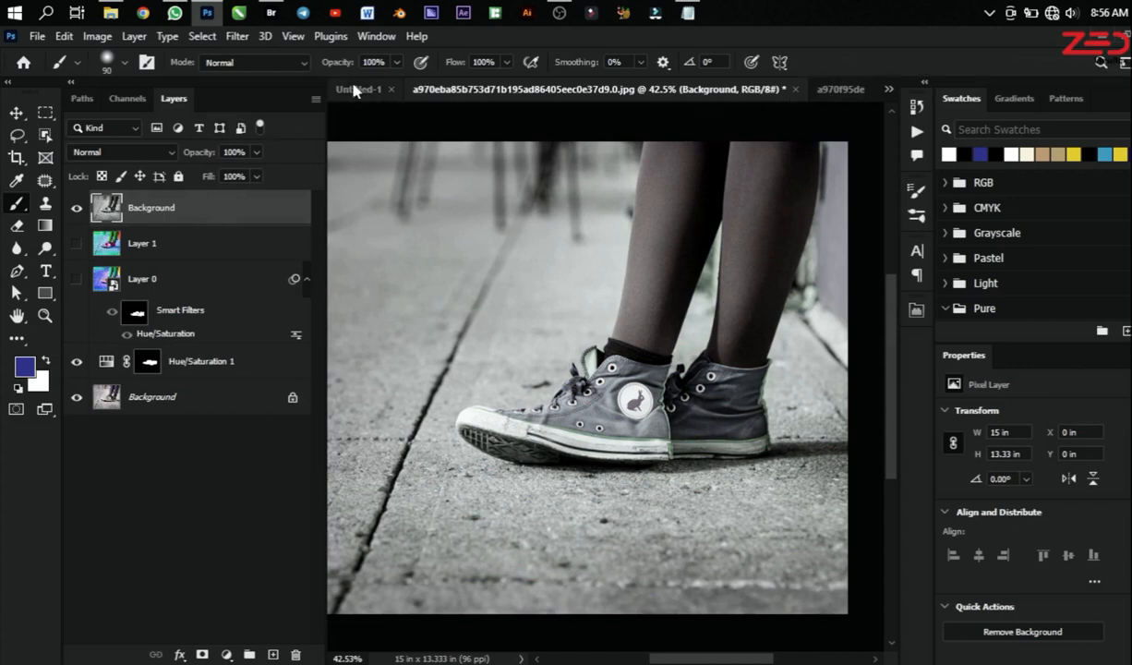
Step: Switch to the "Keep Exploring" flag photo and add a Hue/Saturation adjustment layer above its Background layer
click(843, 89)
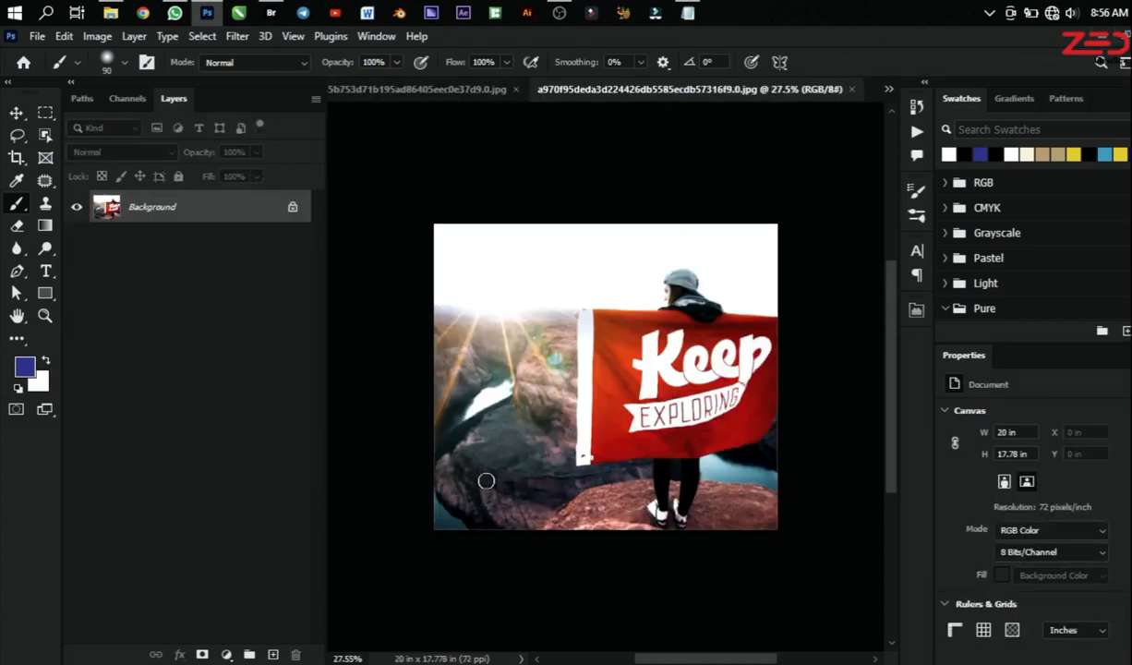
scroll(582, 356, up, 2)
scroll(614, 355, down, 1)
scroll(622, 349, up, 1)
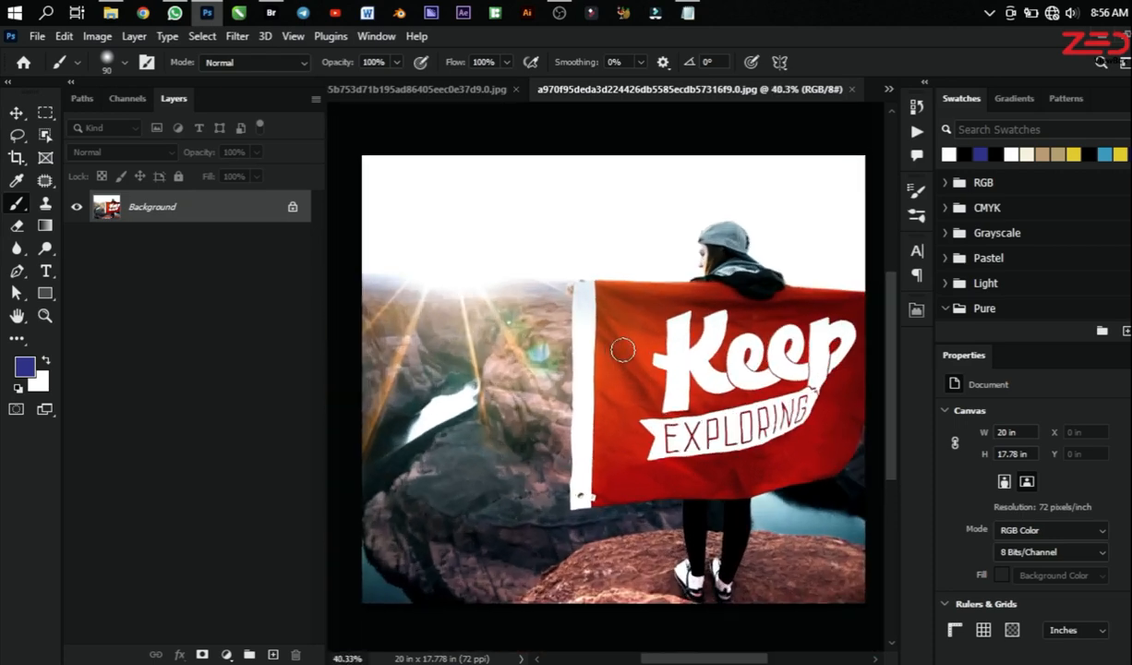
scroll(623, 348, up, 1)
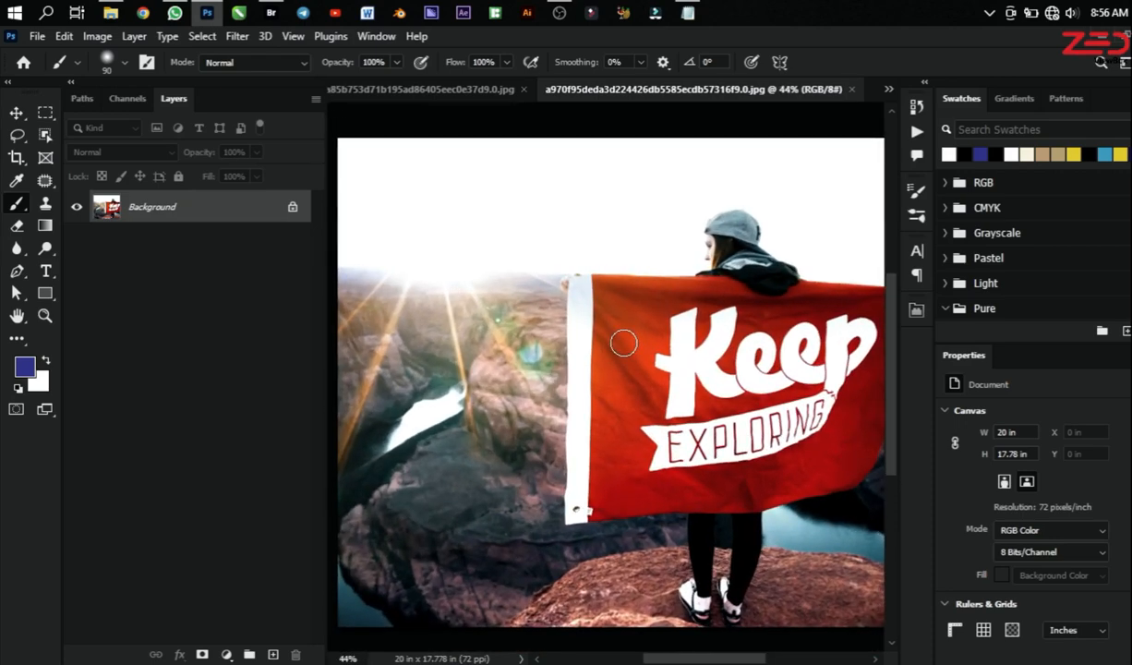
scroll(610, 341, down, 1)
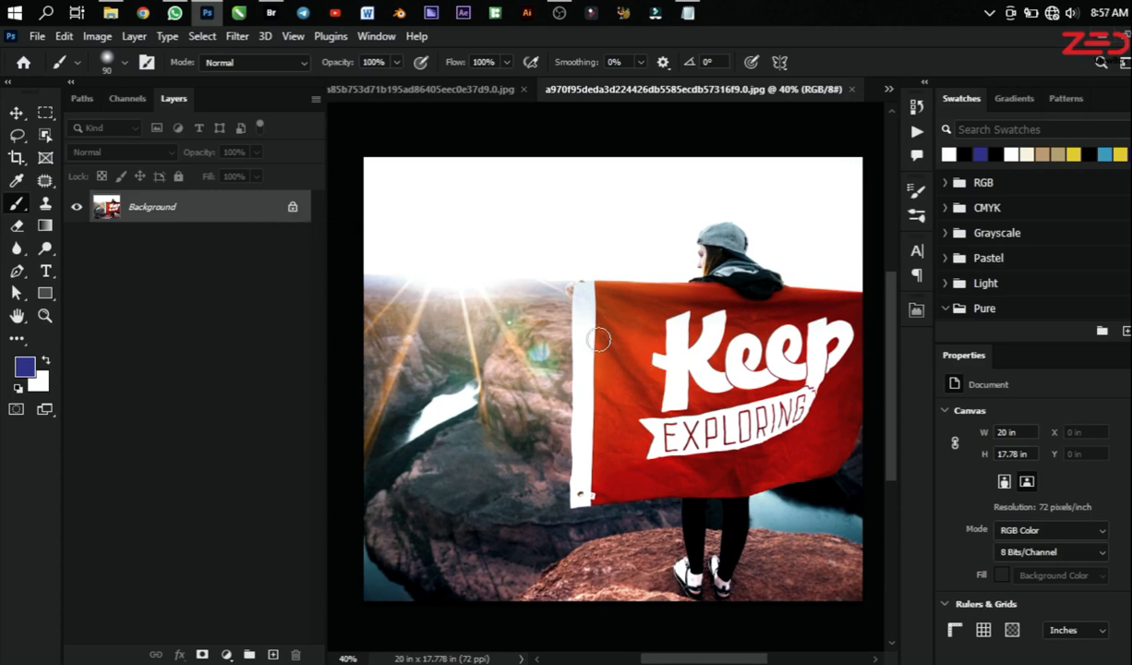
click(227, 654)
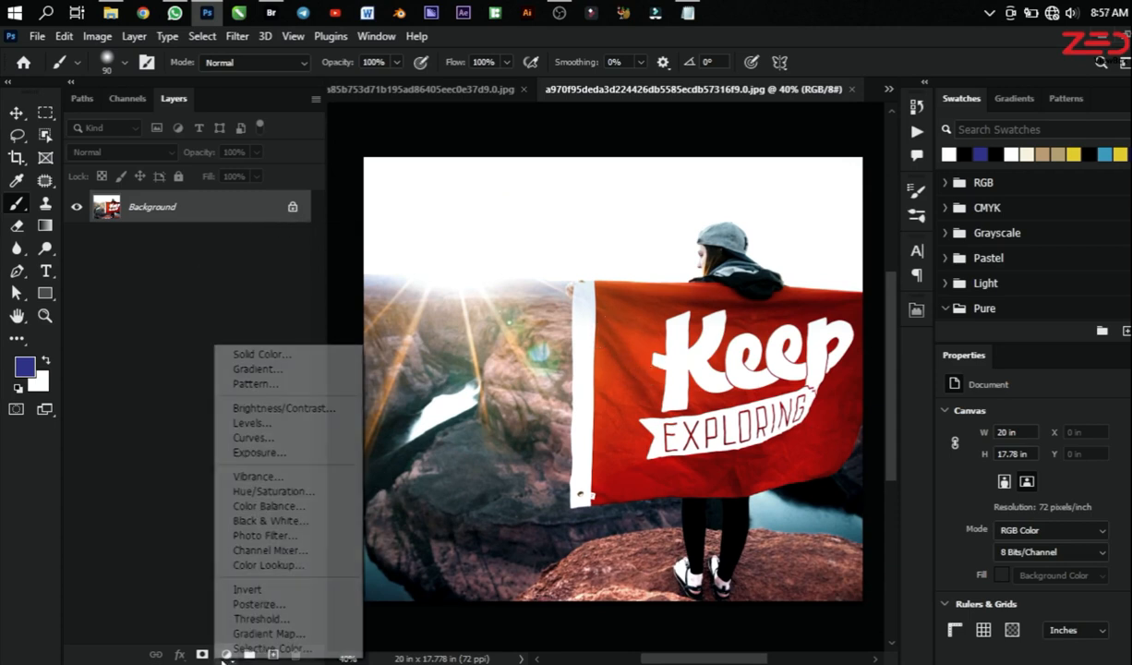
click(288, 492)
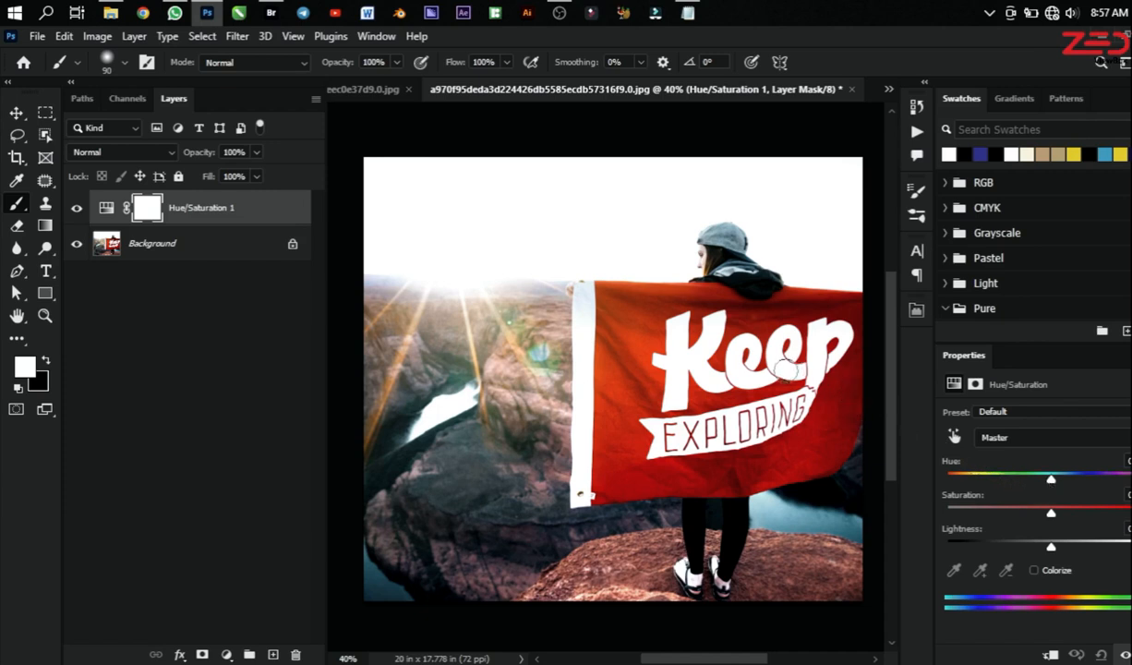
Step: Examine the red flag, the person and the surrounding rocks in the photo up close
scroll(544, 356, up, 5)
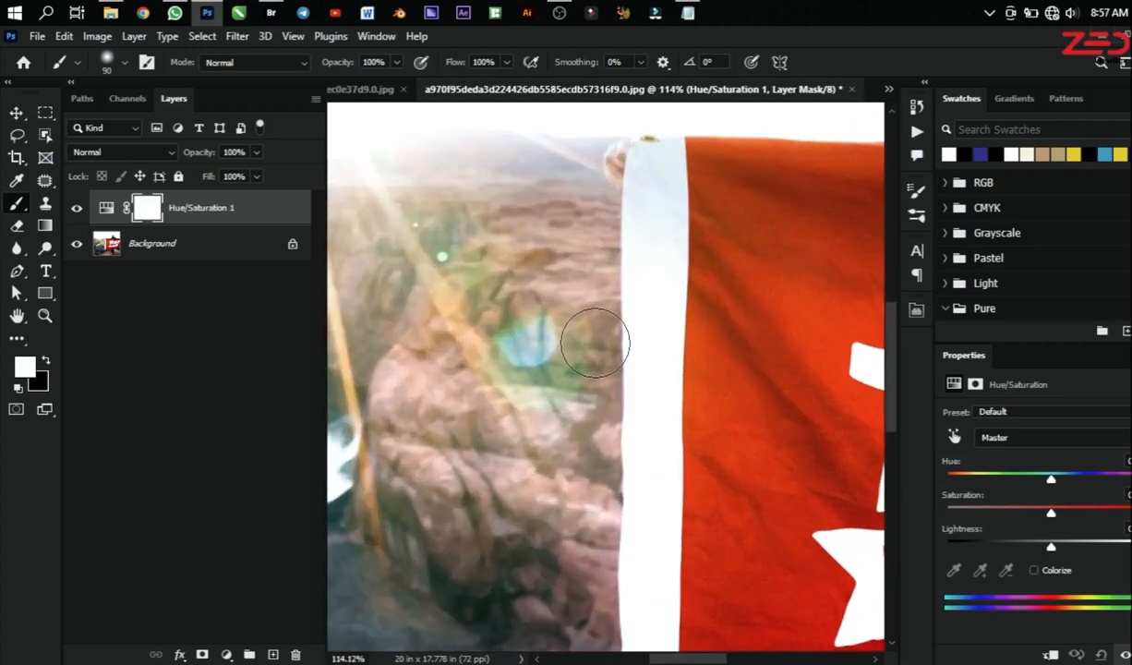
scroll(595, 351, down, 3)
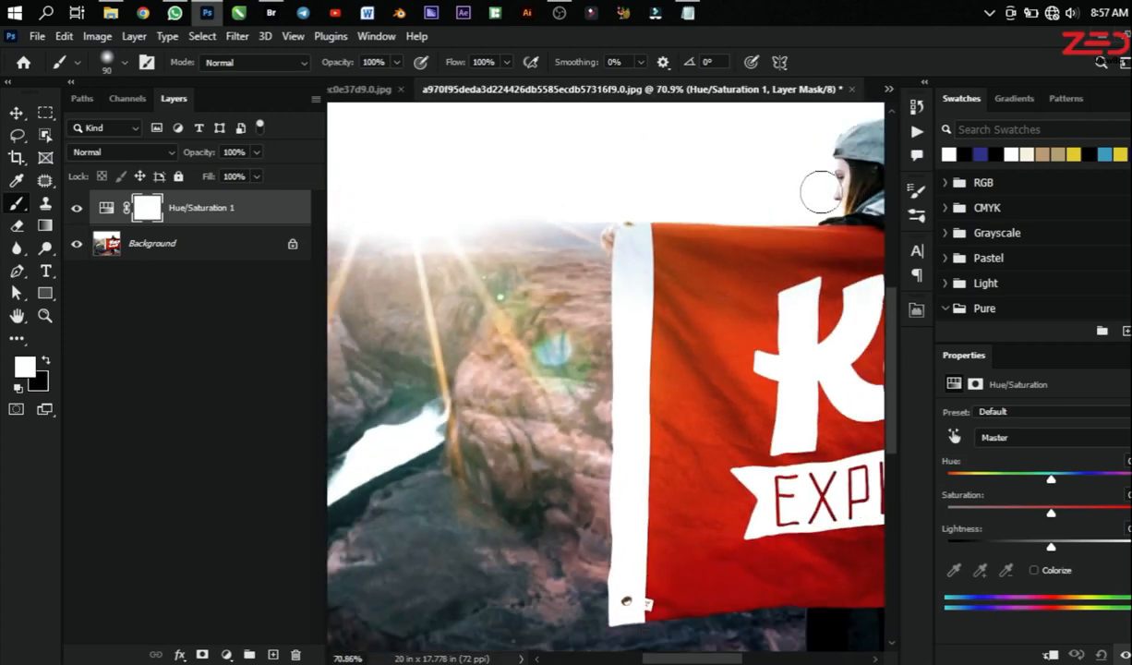
scroll(808, 554, down, 3)
scroll(794, 508, up, 2)
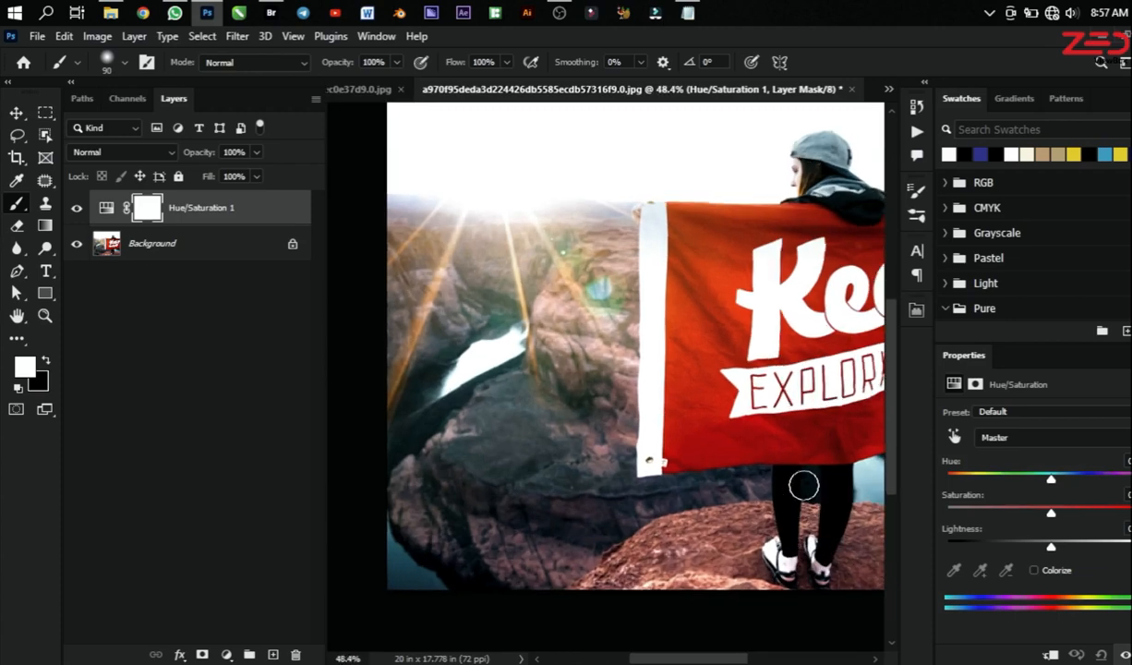
scroll(776, 150, up, 1)
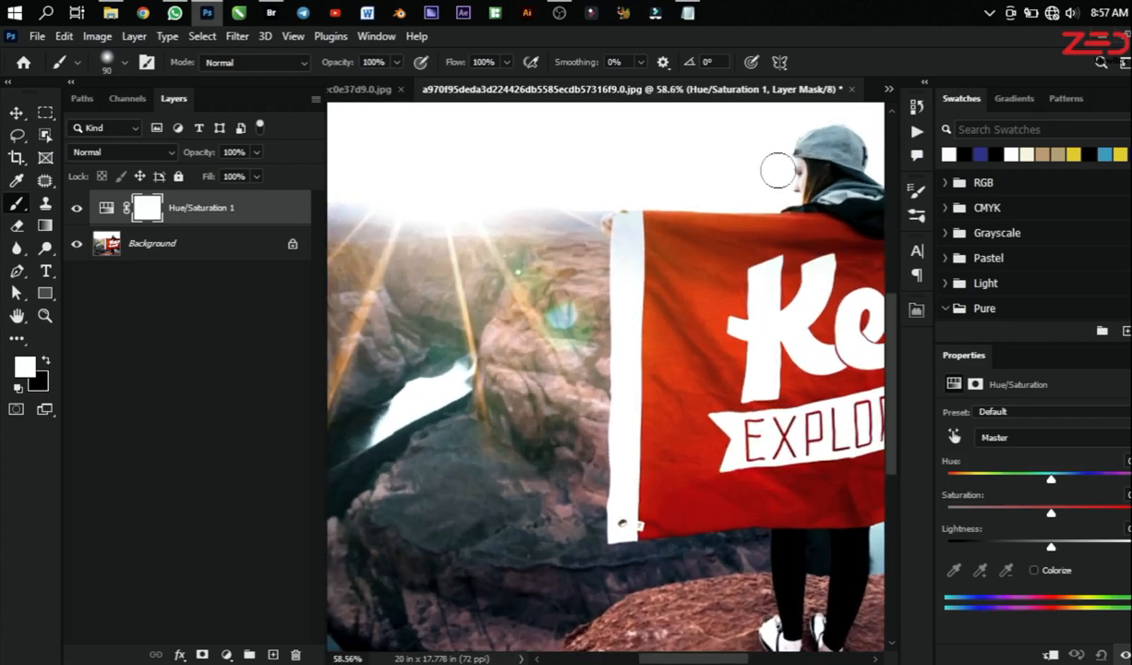
scroll(468, 456, up, 2)
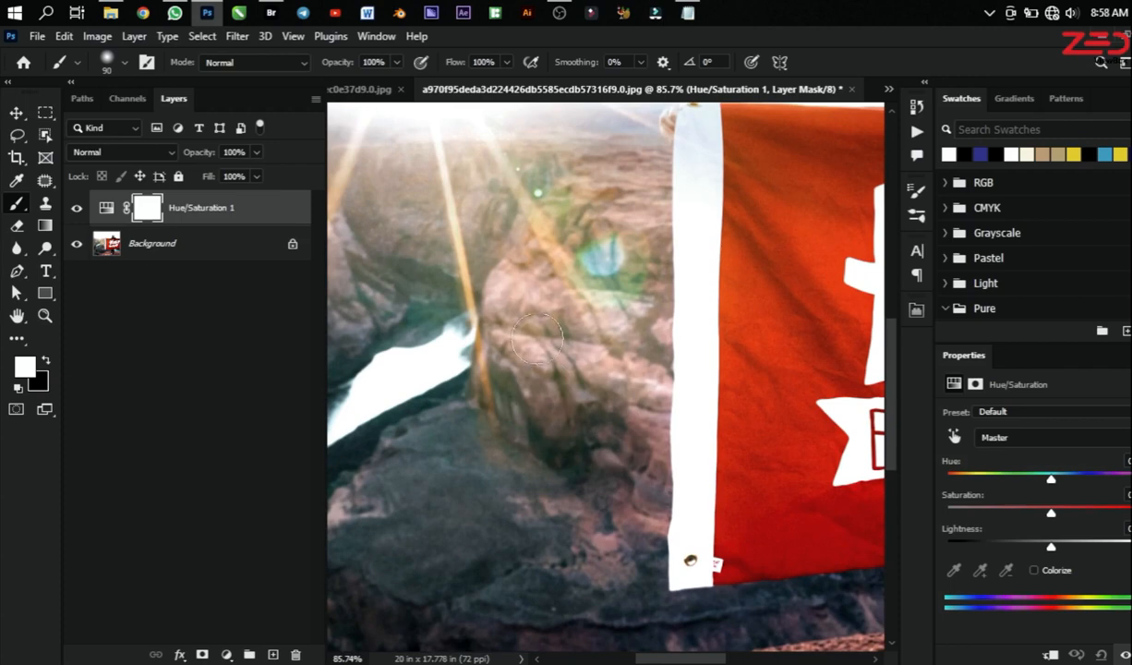
scroll(475, 399, down, 4)
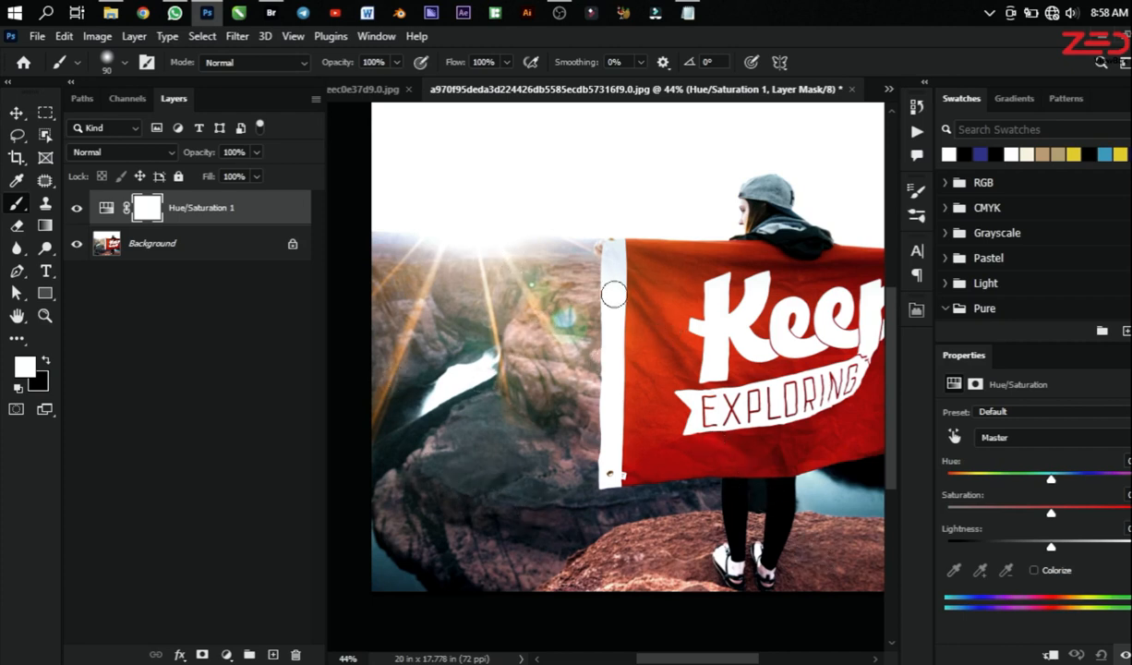
Step: Review the color ranges available for the Hue/Saturation adjustment, from Master through Magentas, keeping Master selected
click(1044, 440)
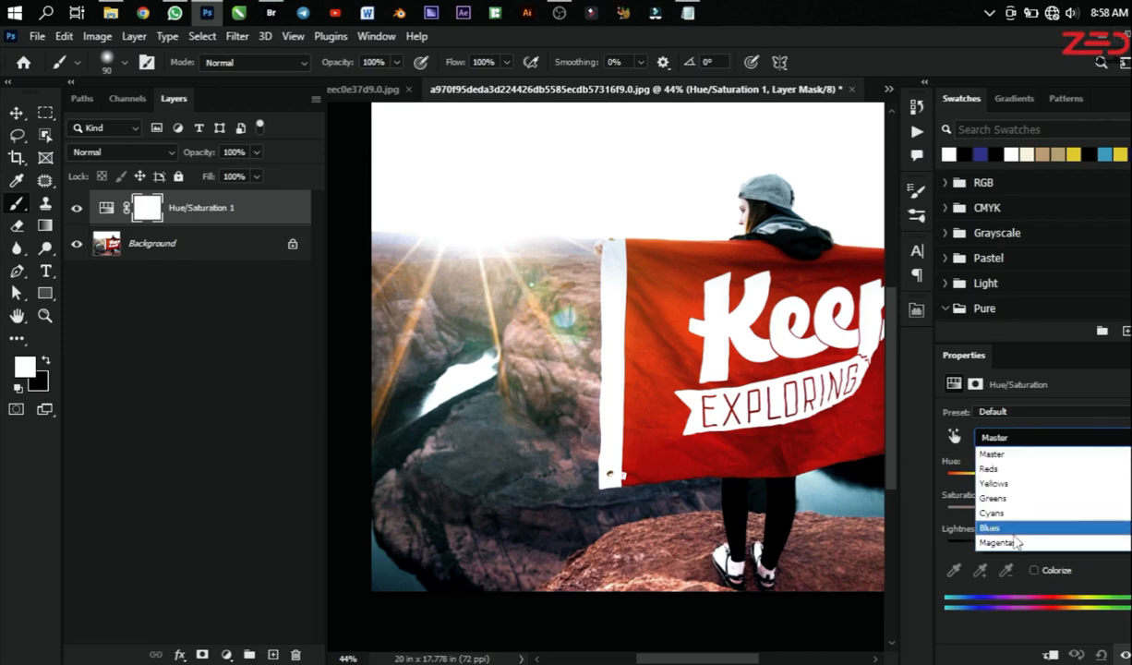
click(1000, 456)
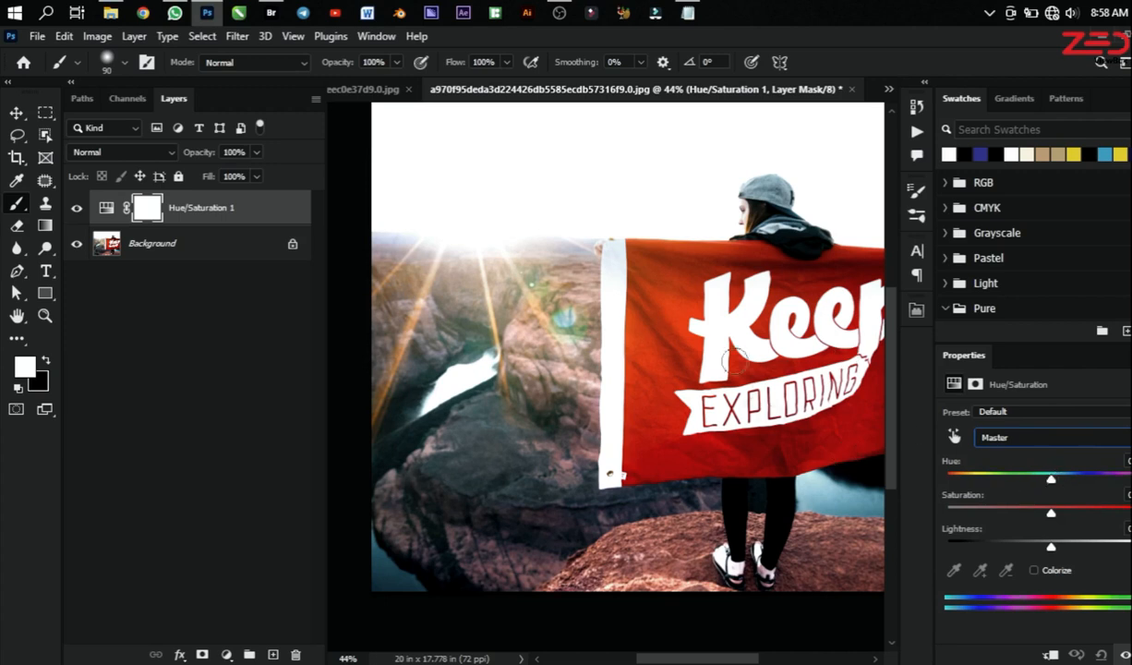
click(987, 437)
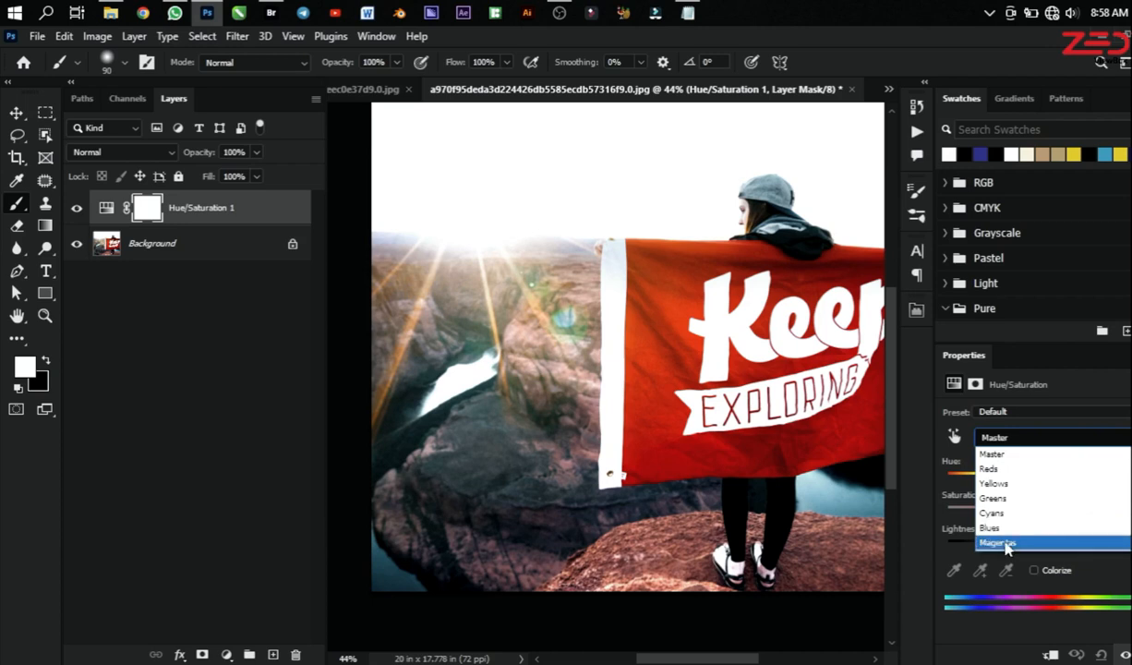
click(909, 520)
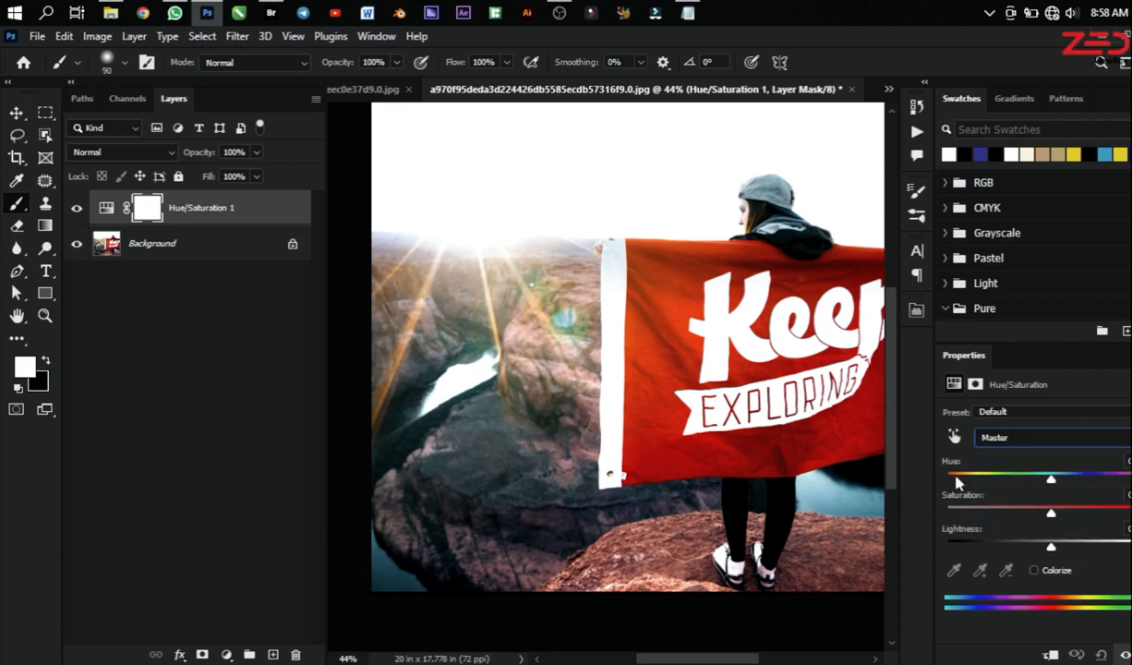
click(986, 440)
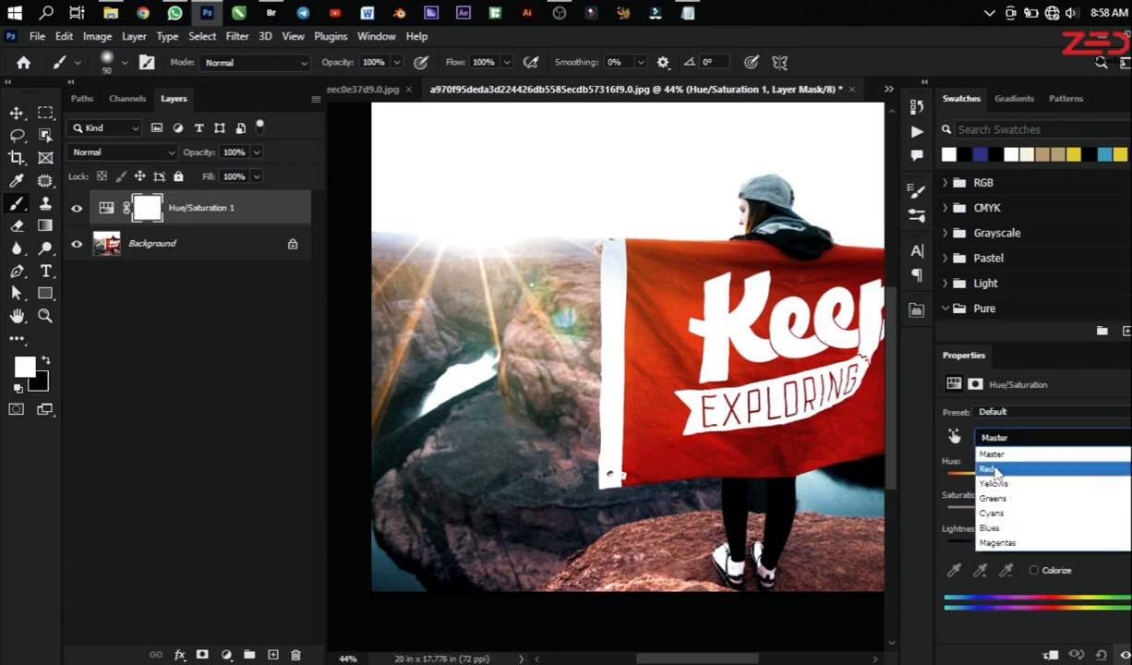
click(920, 522)
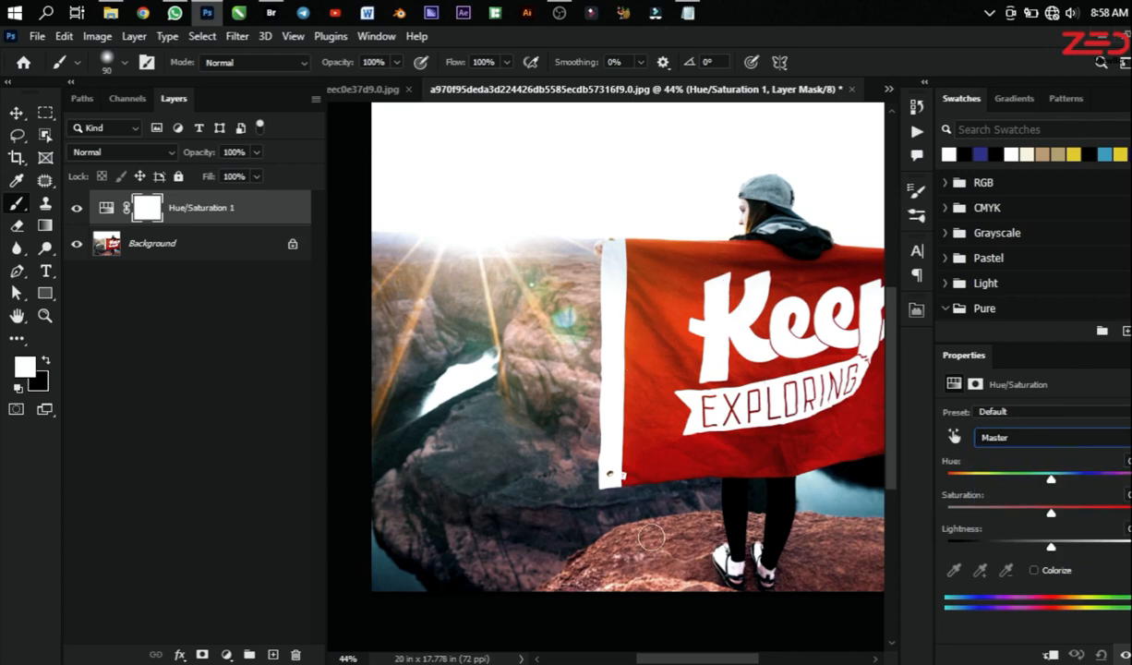
click(1021, 438)
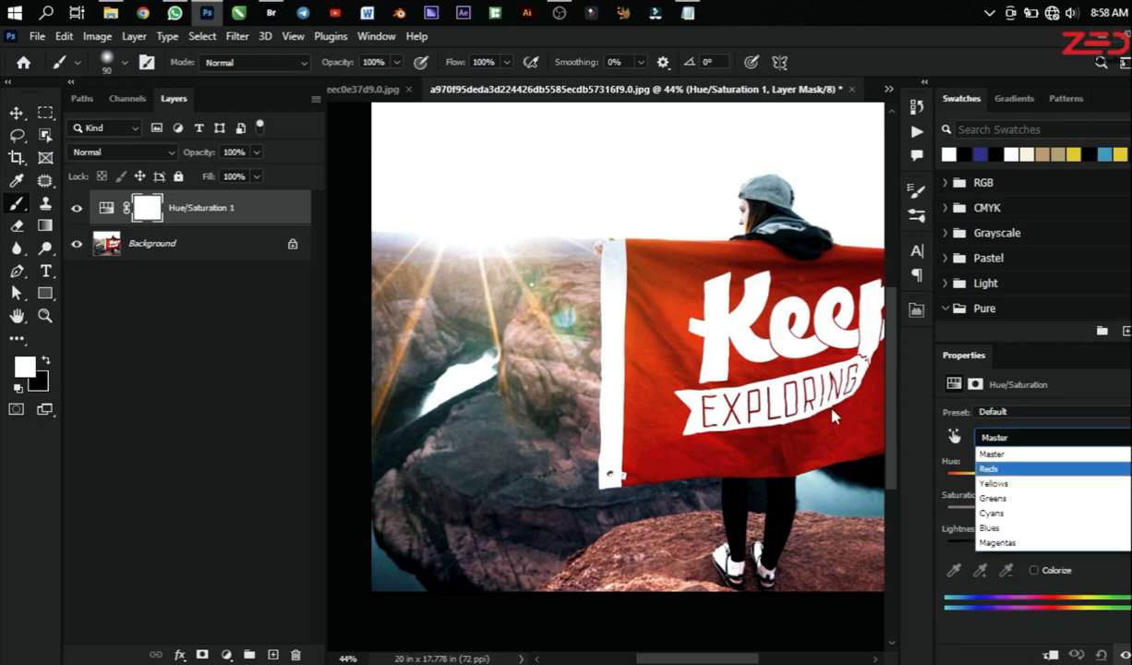
click(942, 506)
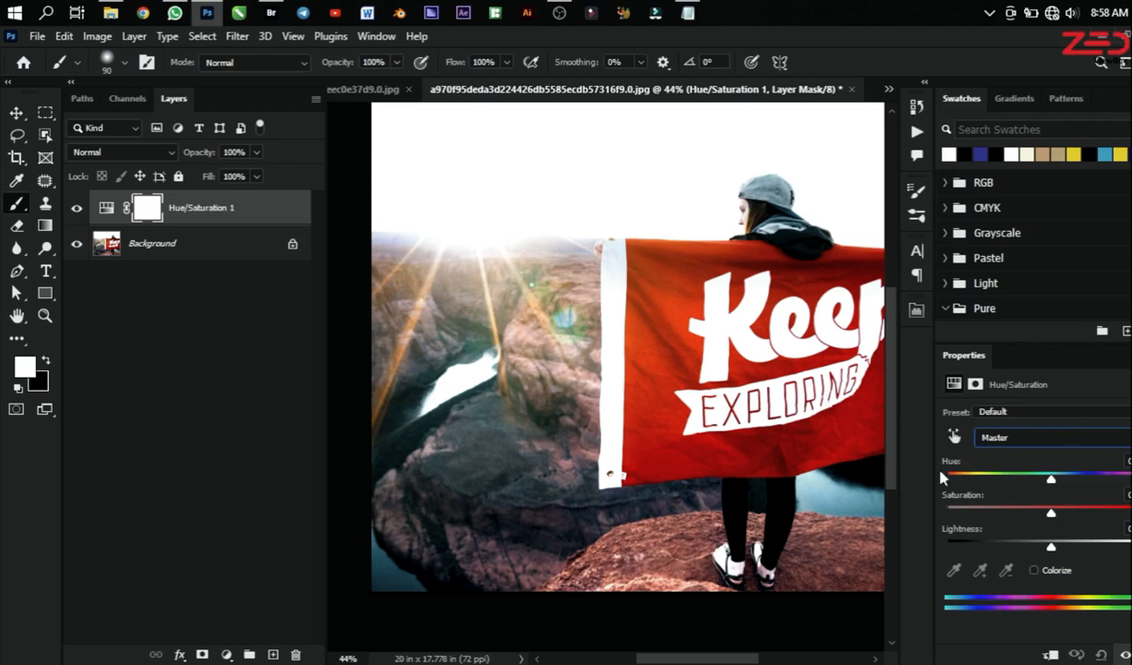
Step: Limit the Hue/Saturation adjustment to Reds and lower the Hue until the red flag turns blue
click(1013, 442)
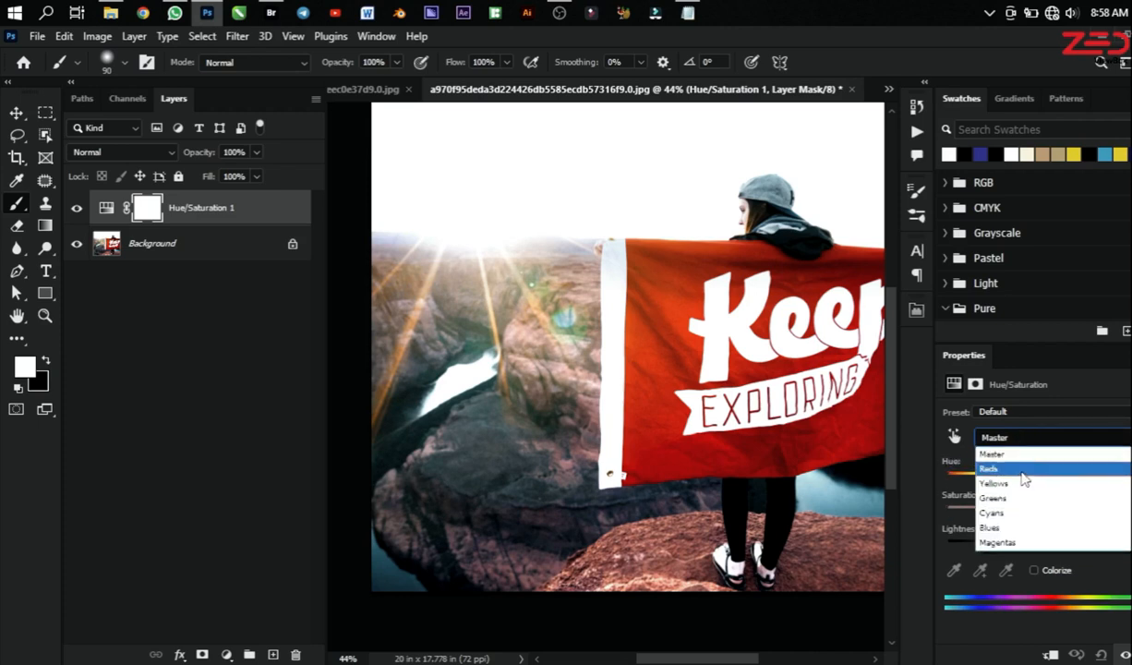
click(1021, 473)
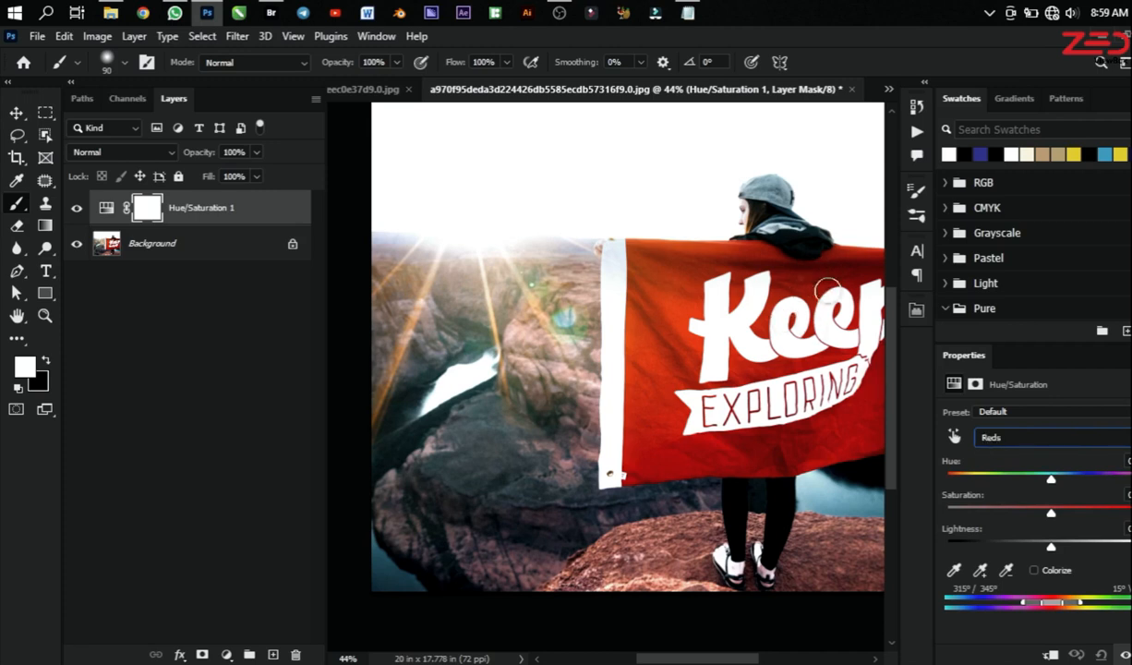
drag(1055, 487, 979, 476)
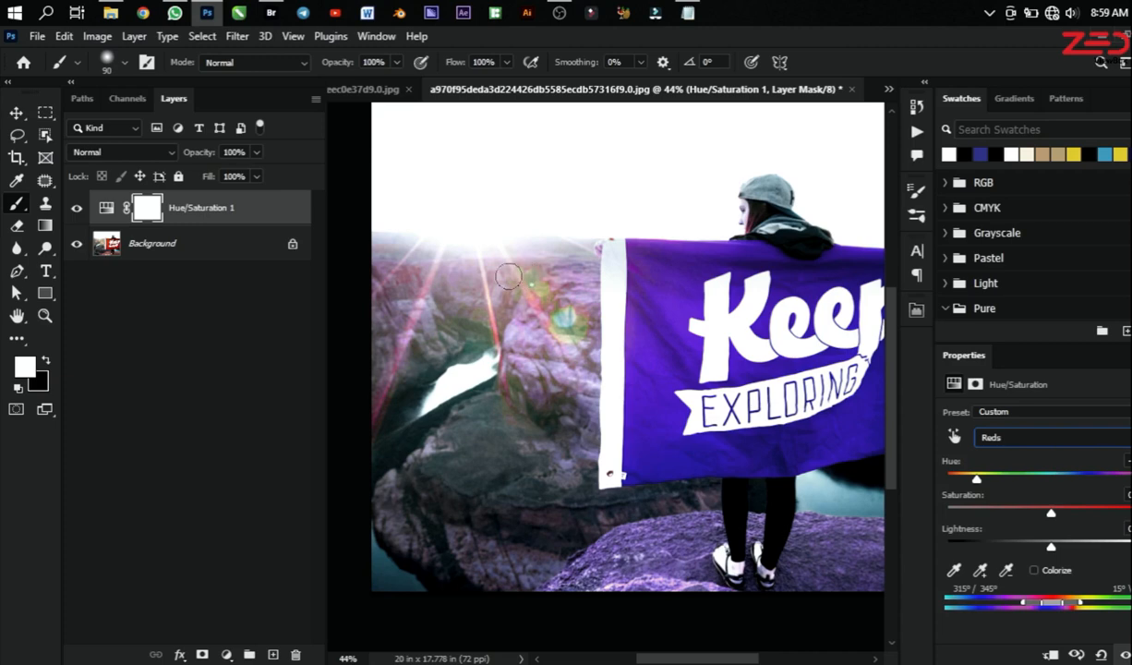
mouse_move(979, 482)
mouse_down()
mouse_move(951, 477)
mouse_move(1072, 482)
mouse_move(1114, 499)
mouse_move(1064, 481)
mouse_move(965, 482)
mouse_up()
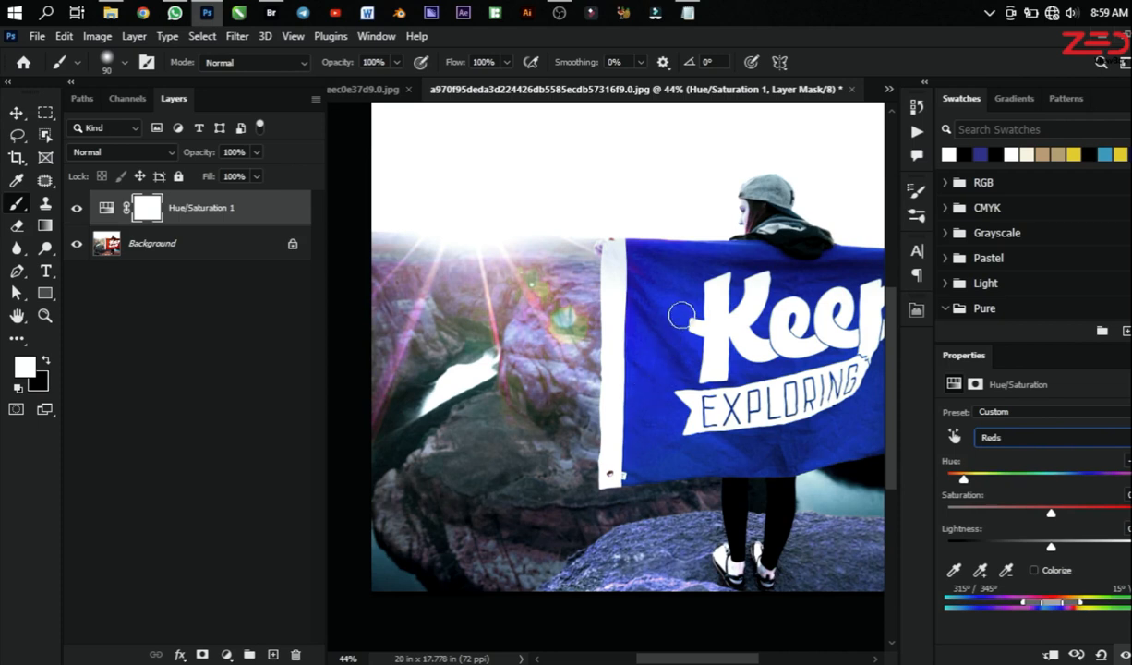
Step: Outline the flag with the Polygonal Lasso, down the edge beside its white strip and along its lower edge to the outer corner
click(15, 136)
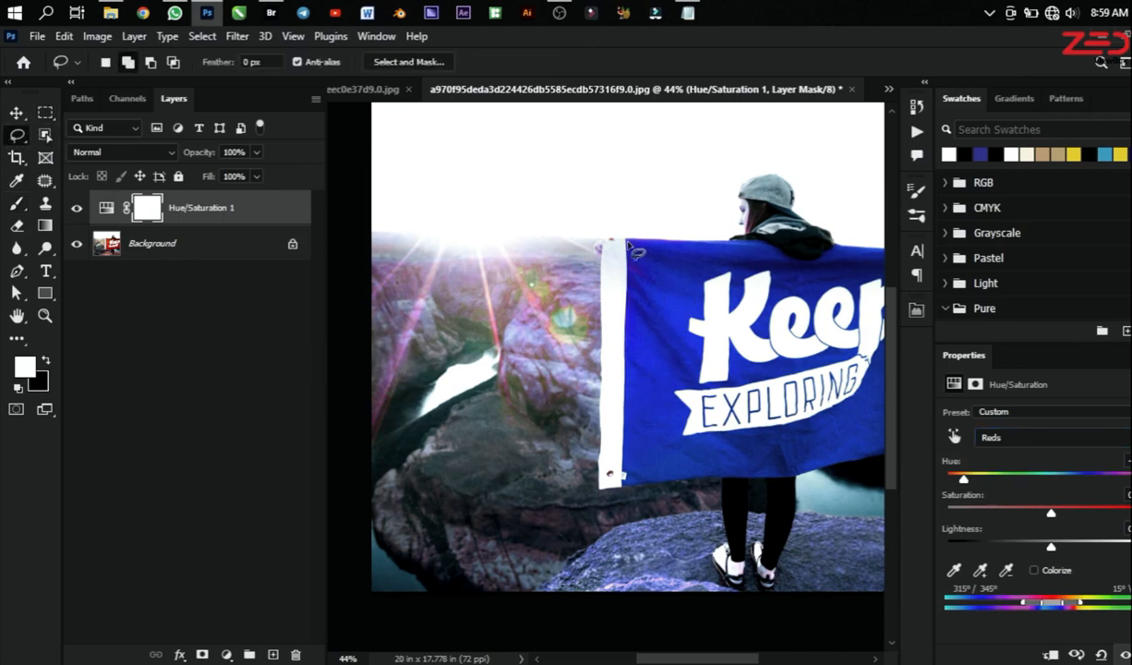
mouse_move(626, 238)
mouse_down()
mouse_move(593, 288)
mouse_move(611, 284)
mouse_up()
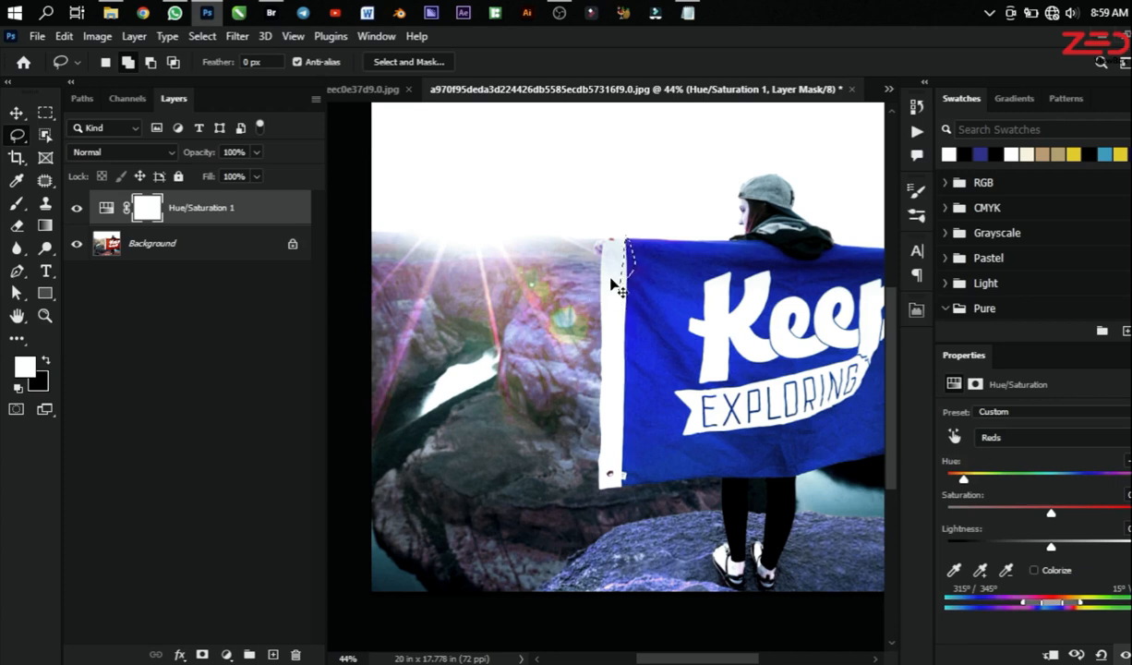
right_click(24, 139)
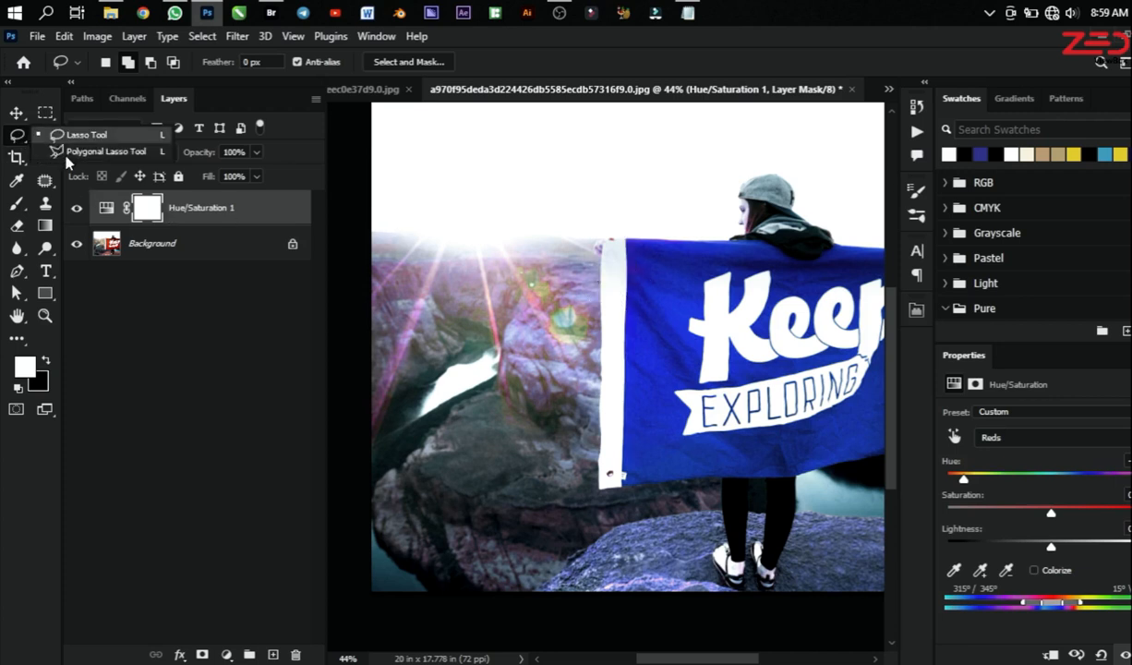
click(63, 150)
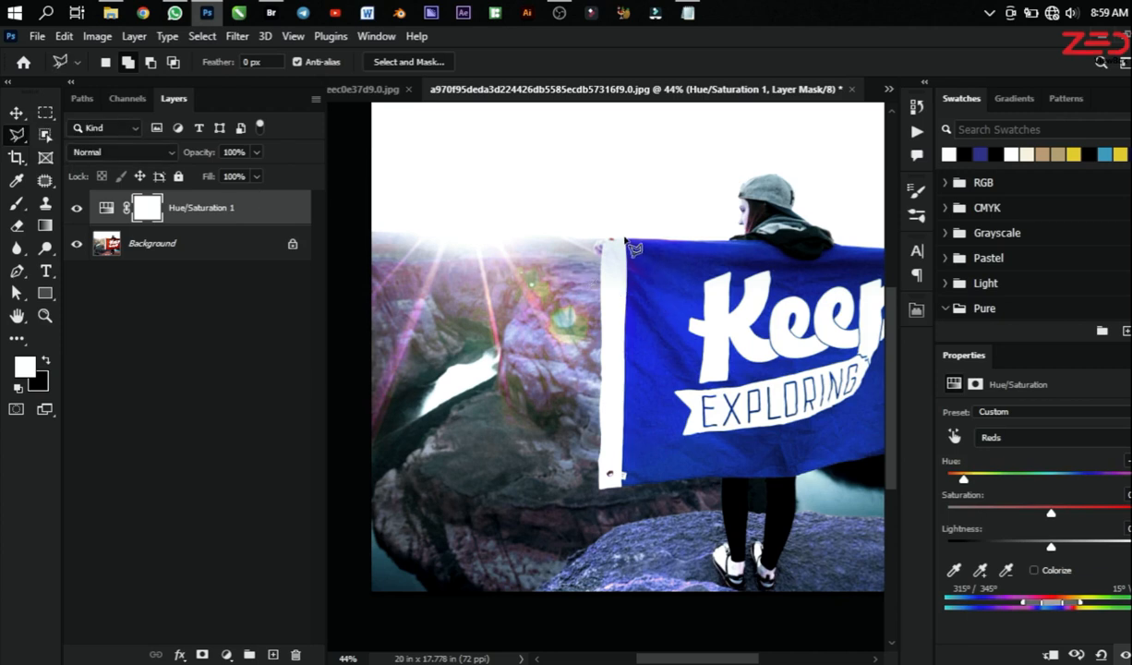
click(625, 239)
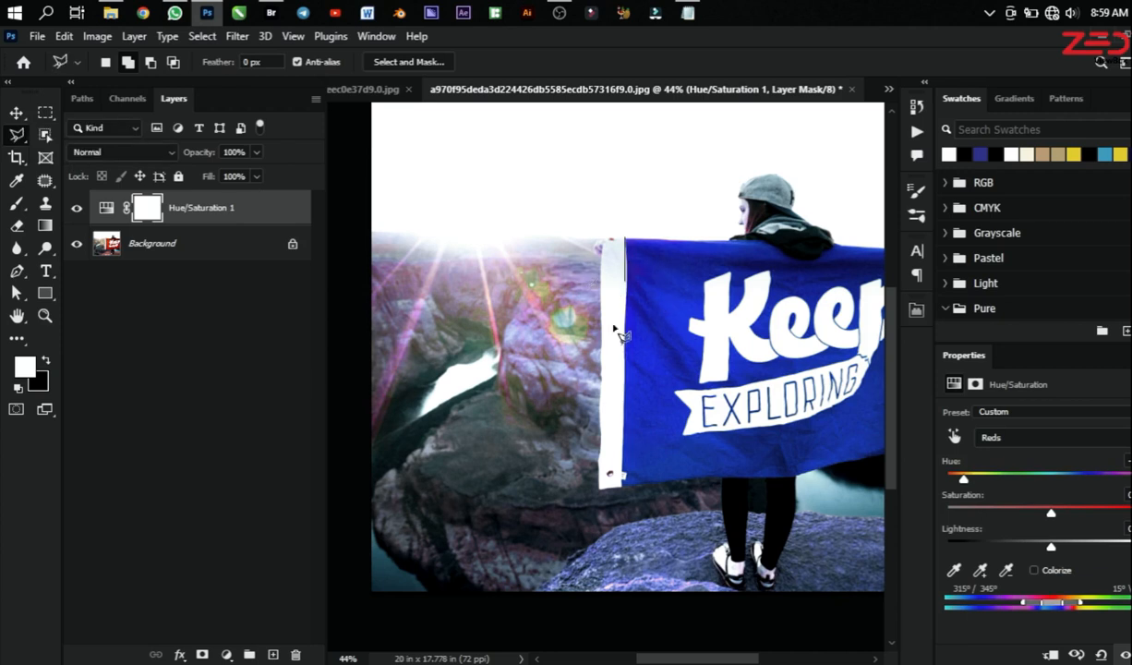
click(621, 487)
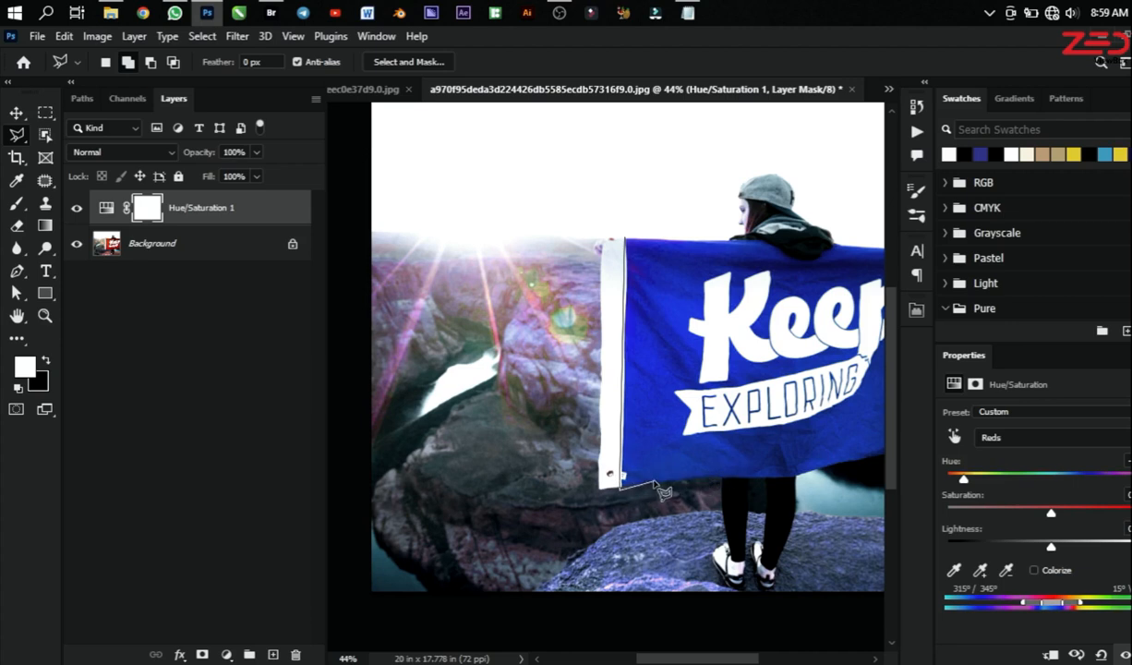
click(791, 479)
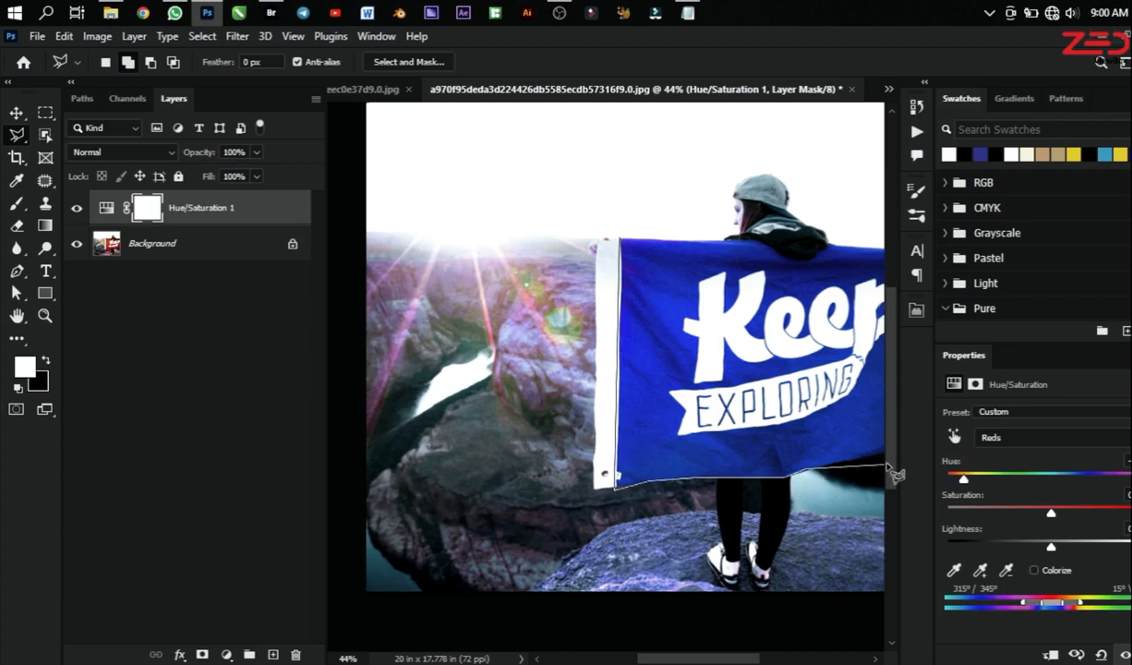
click(498, 456)
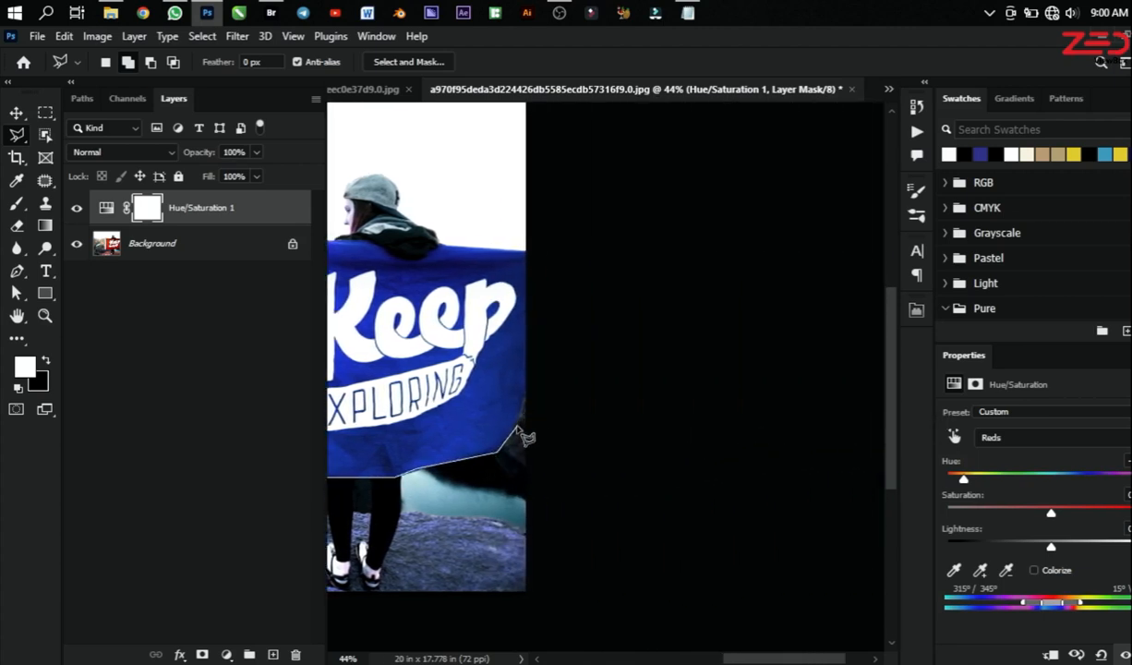
Step: Complete the flag outline past the photo's edge, back along the upper edge around the person's jacket, and close it into a selection
click(532, 378)
click(541, 209)
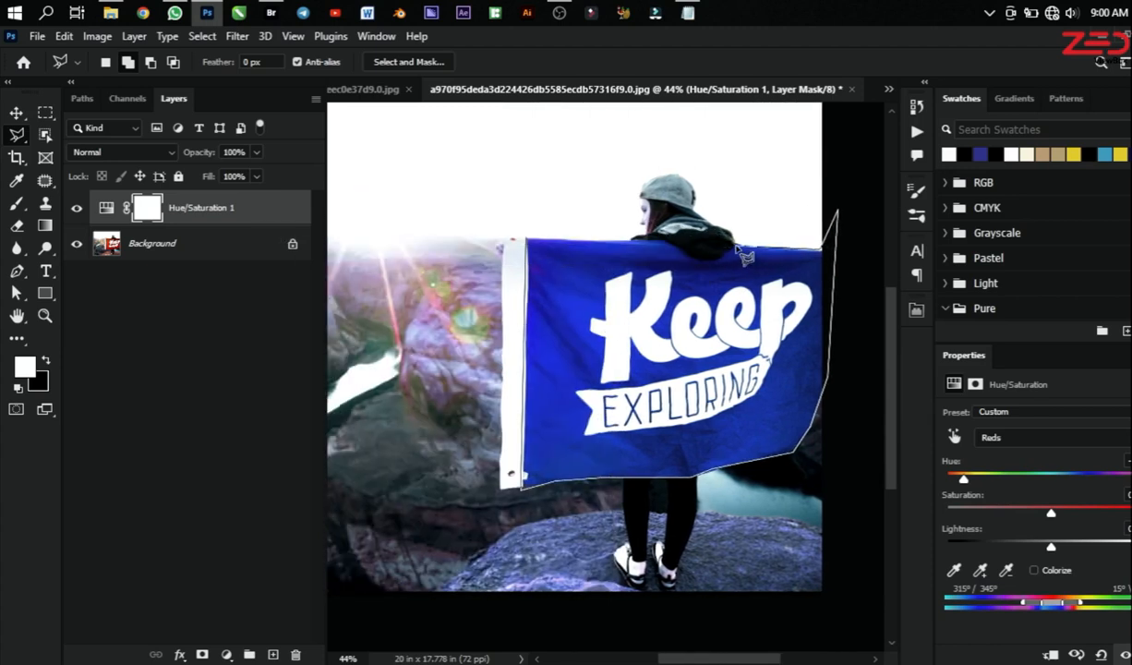
scroll(725, 270, up, 3)
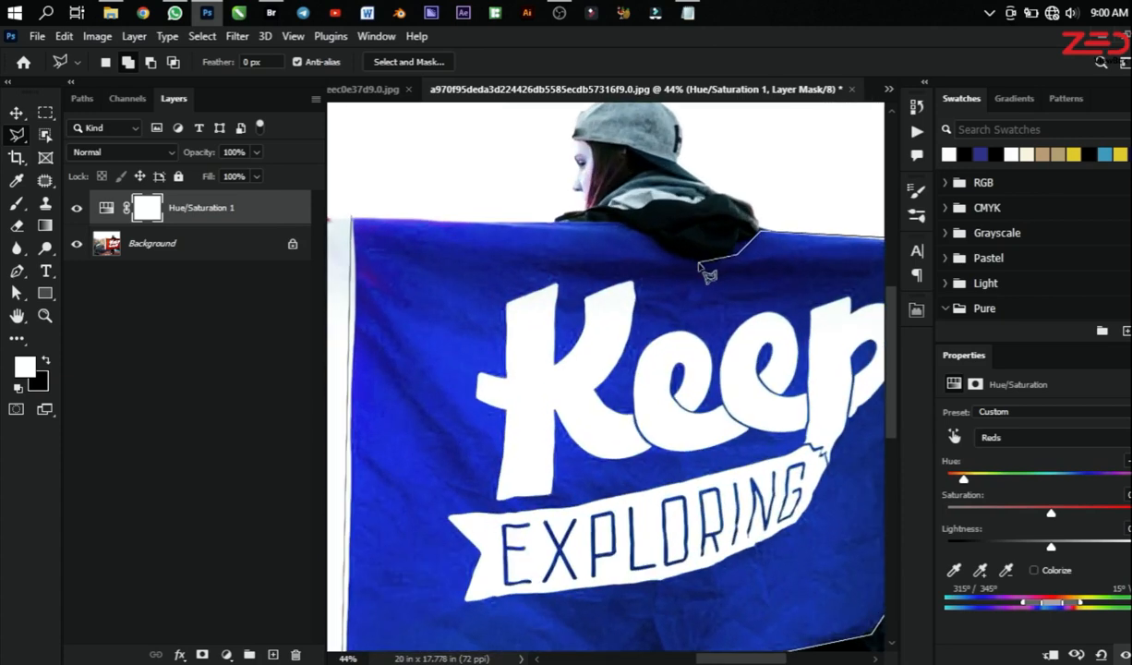
click(643, 226)
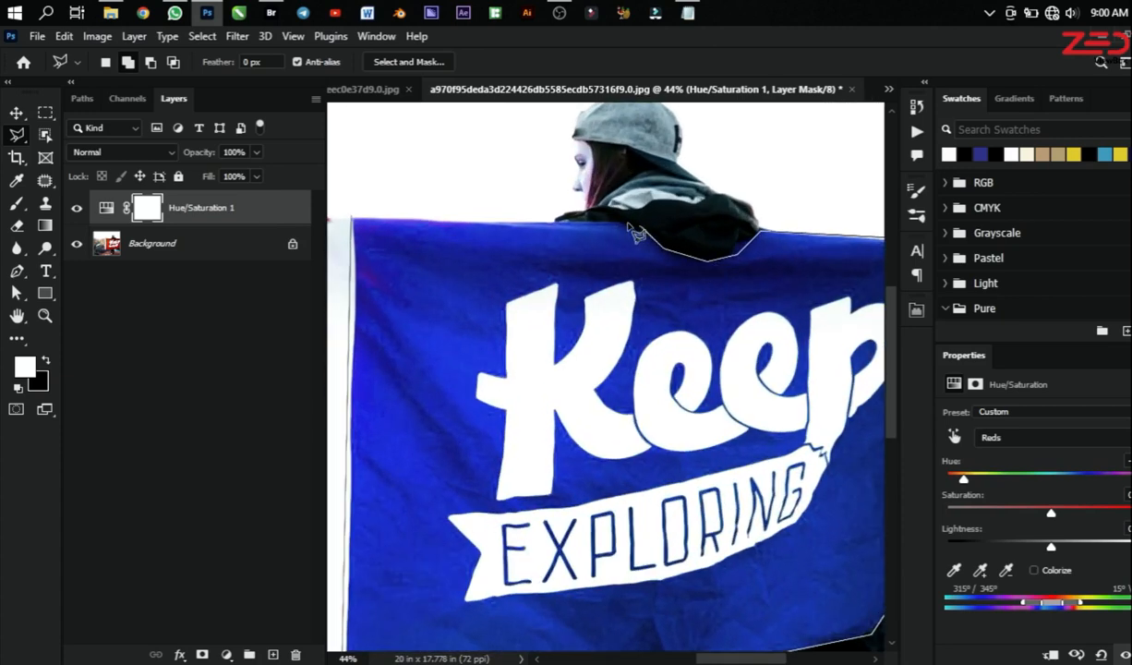
click(353, 218)
scroll(495, 265, down, 4)
scroll(580, 312, down, 1)
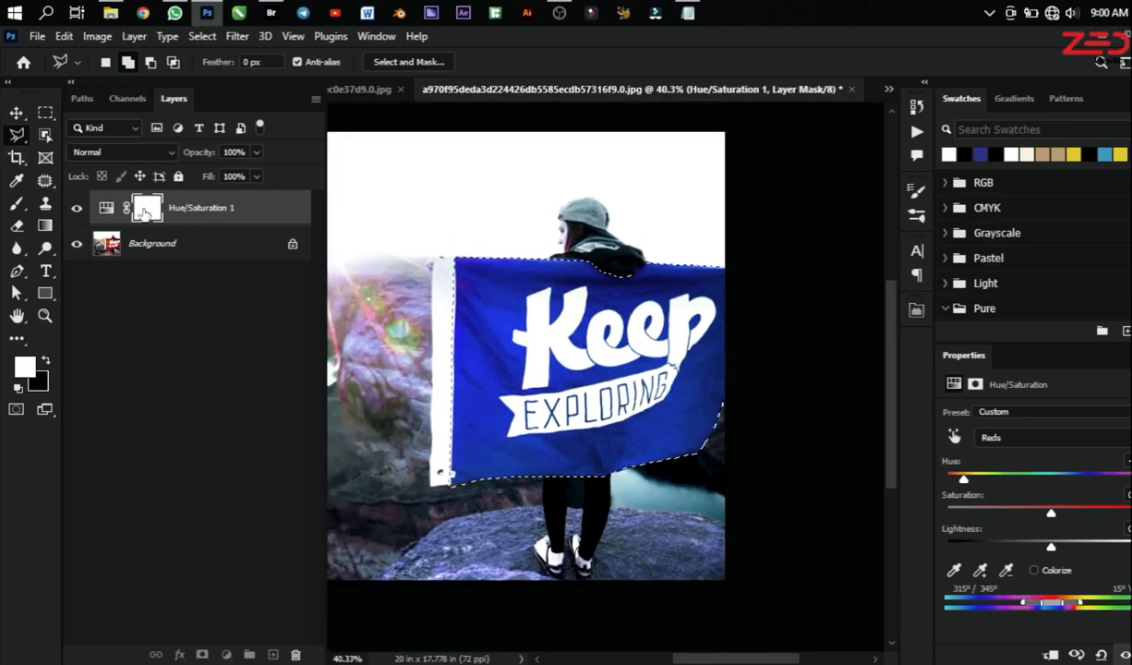
Step: Fill the flag selection with black on the Hue/Saturation layer mask, then remove the selection
key(b)
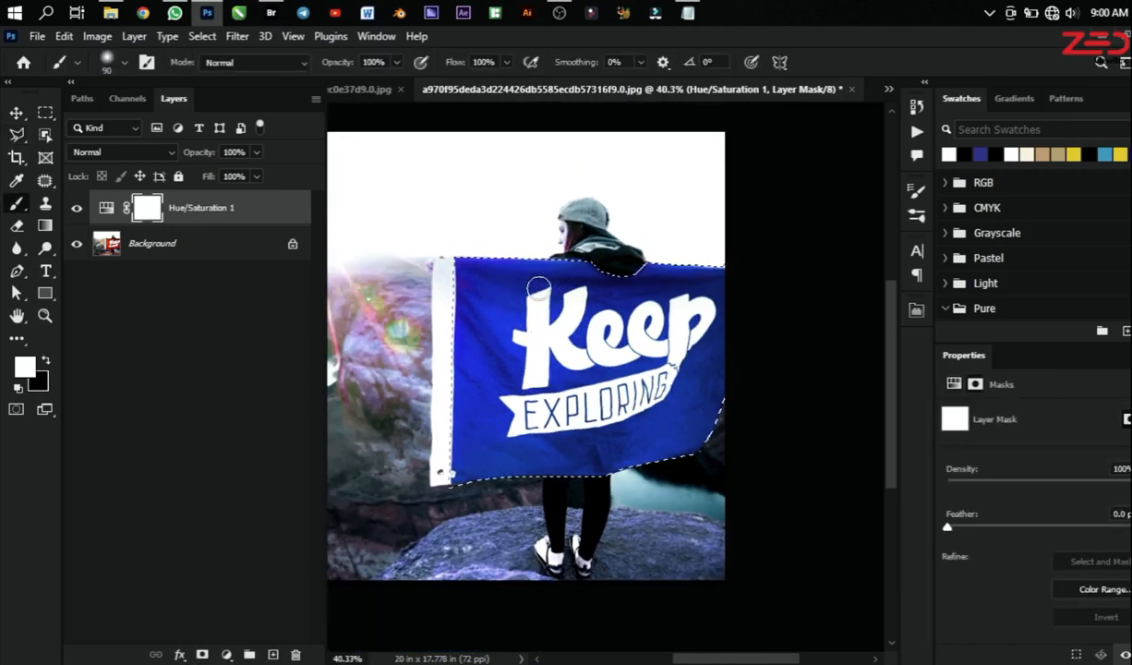
key(bracketright)
key(bracketright)
key(bracketright)
key(bracketright)
key(bracketright)
key(bracketright)
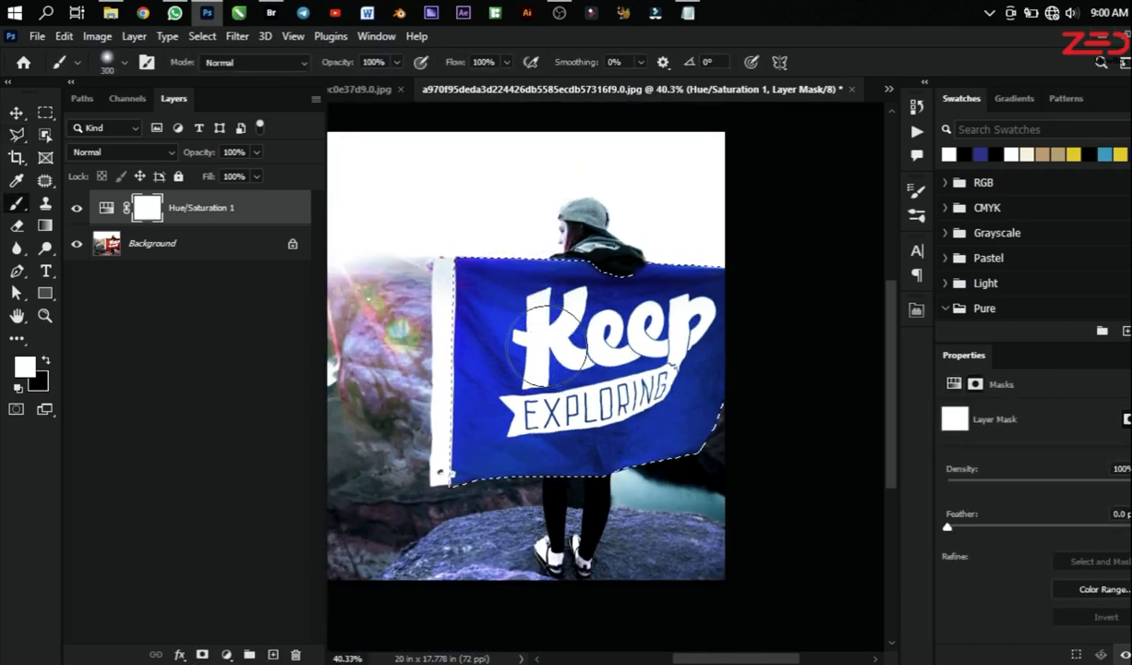
key(bracketright)
key(ctrl+BackSpace)
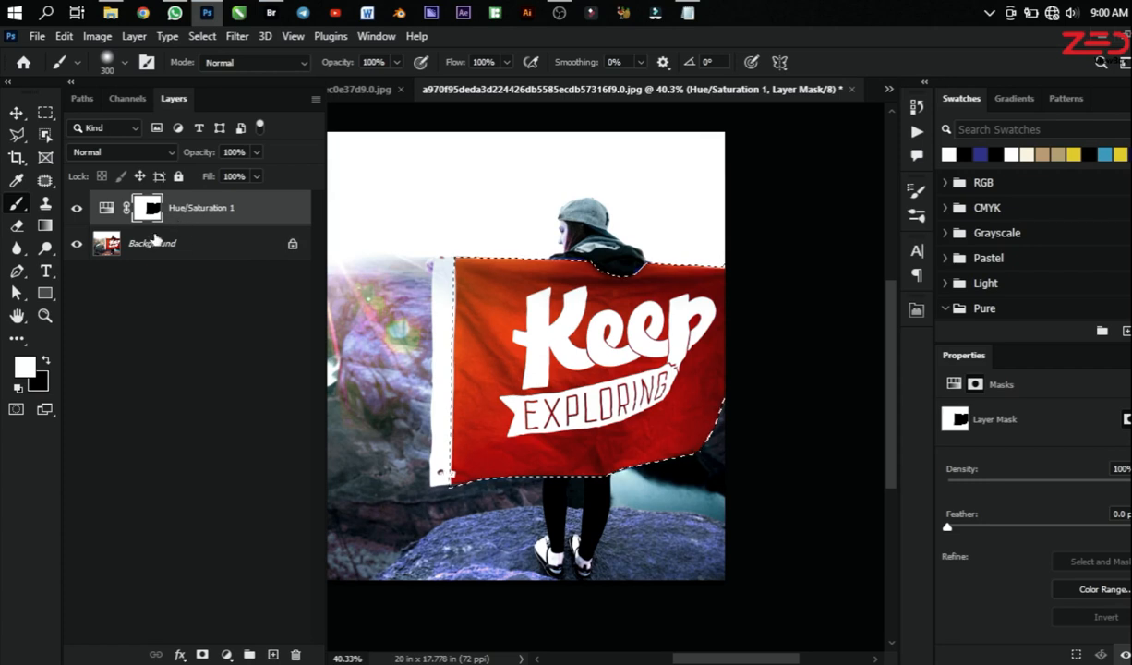
key(ctrl+d)
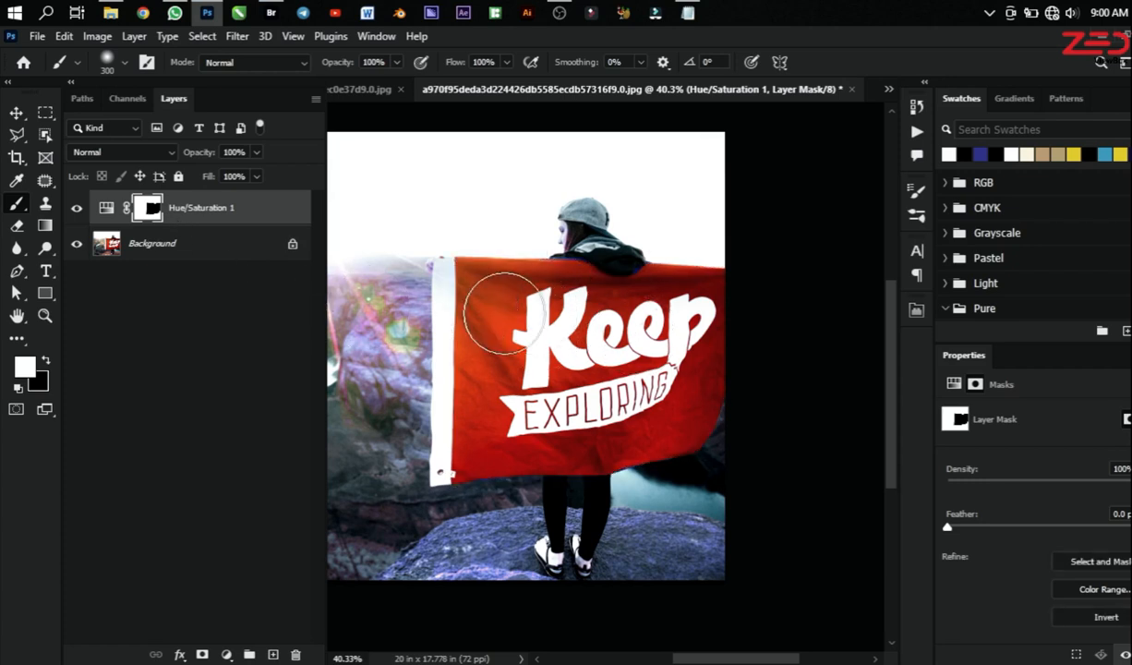
Step: Invert the Hue/Saturation layer mask so the blue recolor applies only to the flag
key(v)
key(ctrl)
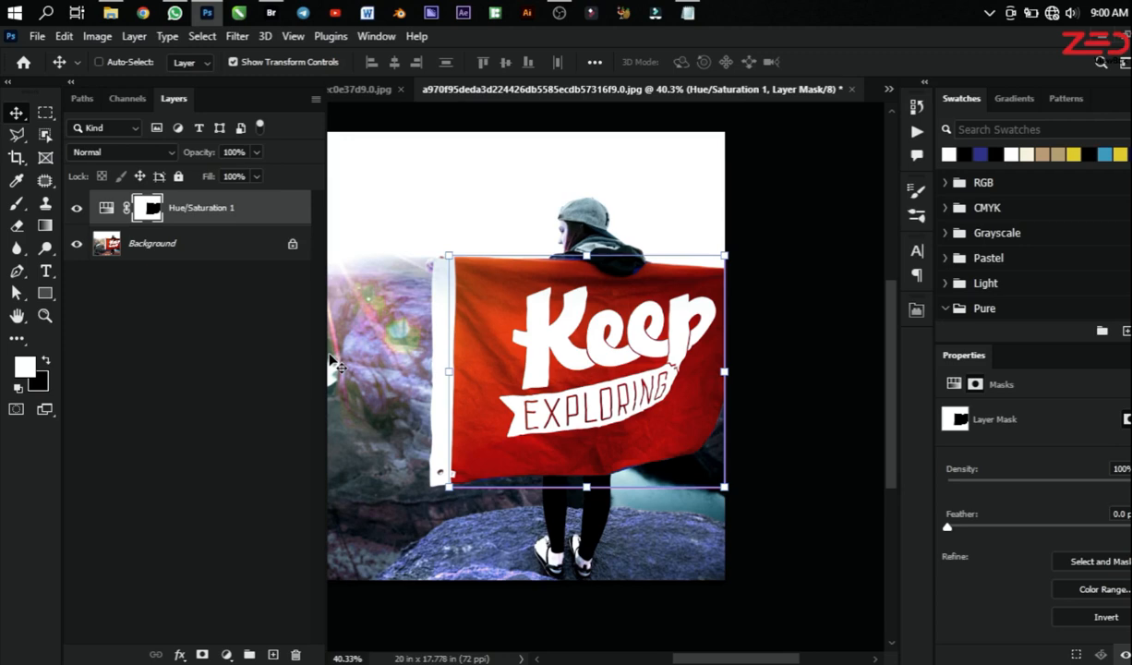
key(ctrl+i)
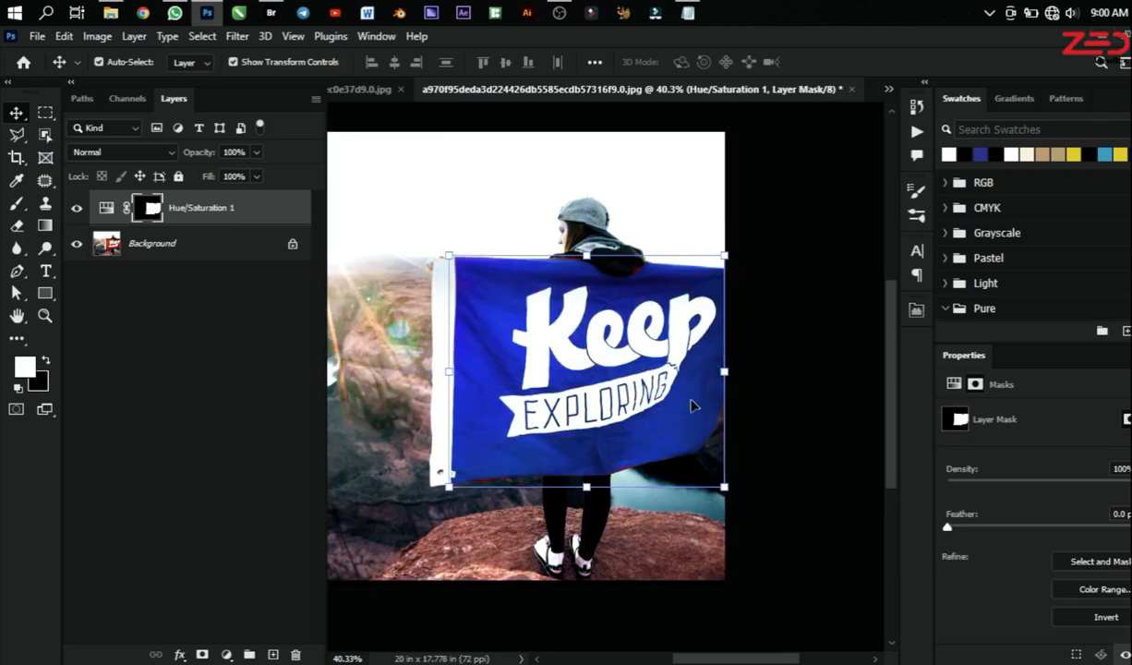
Step: Check the recolored flag and its surroundings, comparing the photo with the Hue/Saturation layer hidden and shown
scroll(570, 332, down, 4)
scroll(513, 309, down, 1)
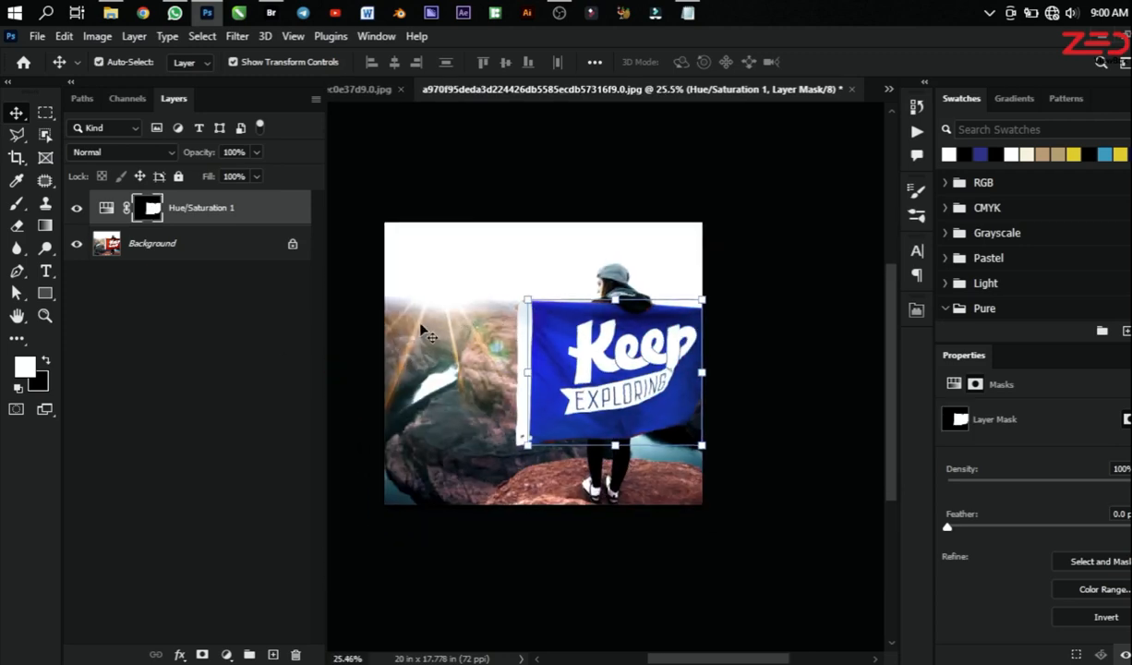
scroll(420, 325, up, 4)
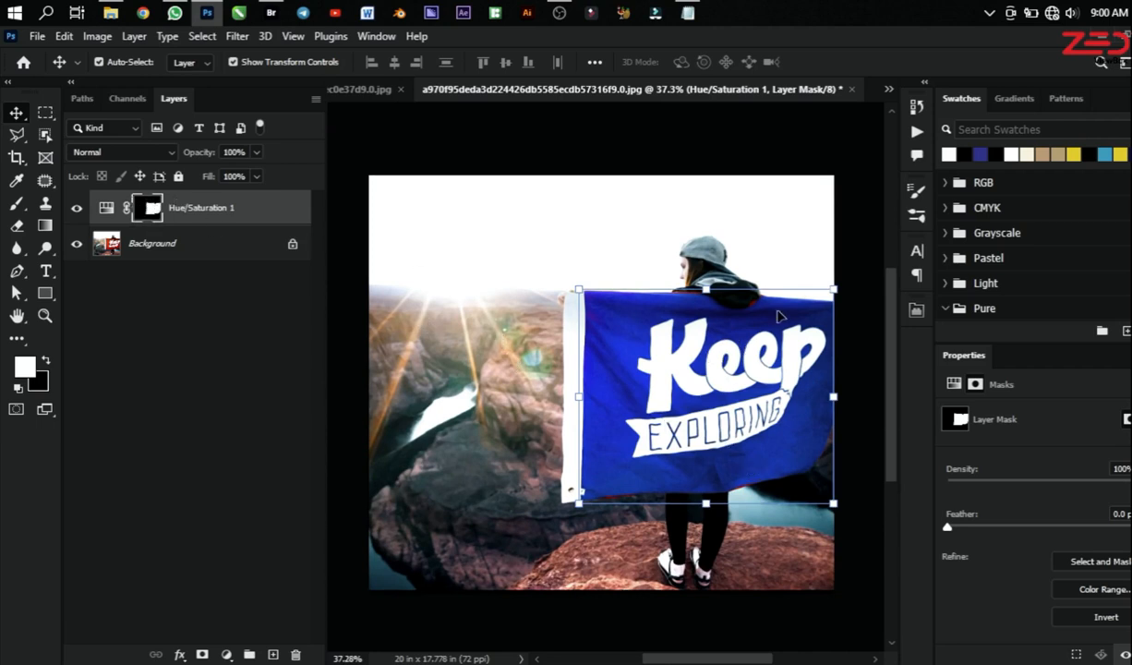
scroll(734, 451, down, 1)
scroll(755, 363, up, 1)
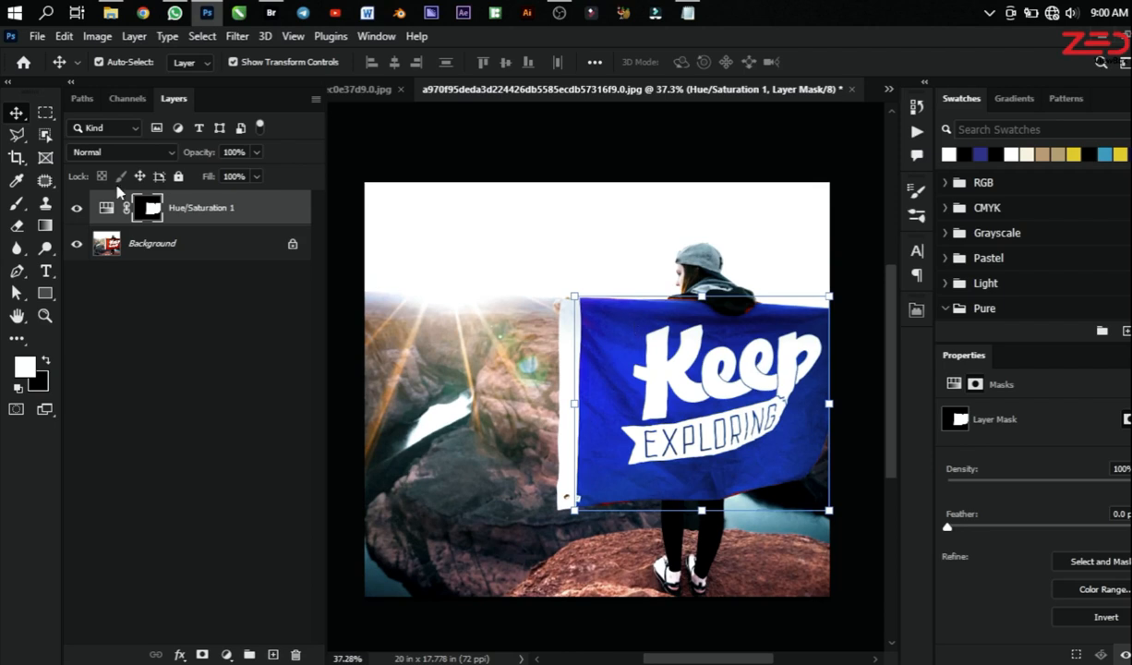
click(77, 209)
click(77, 209)
scroll(627, 292, down, 1)
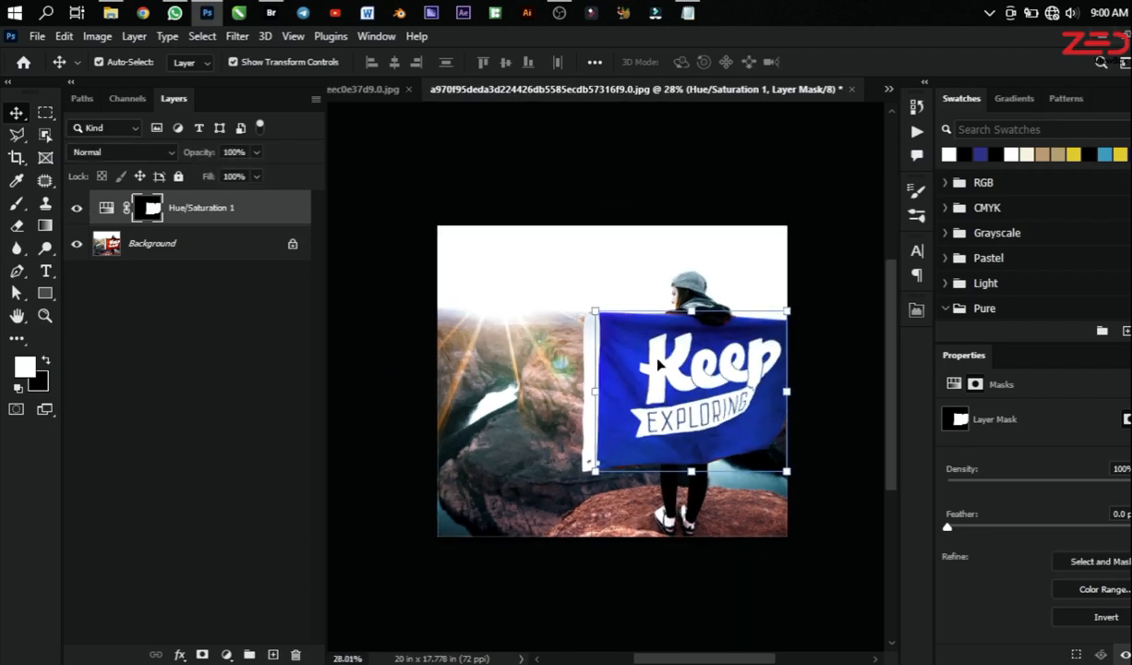
scroll(646, 365, up, 1)
scroll(674, 347, down, 1)
scroll(628, 379, up, 2)
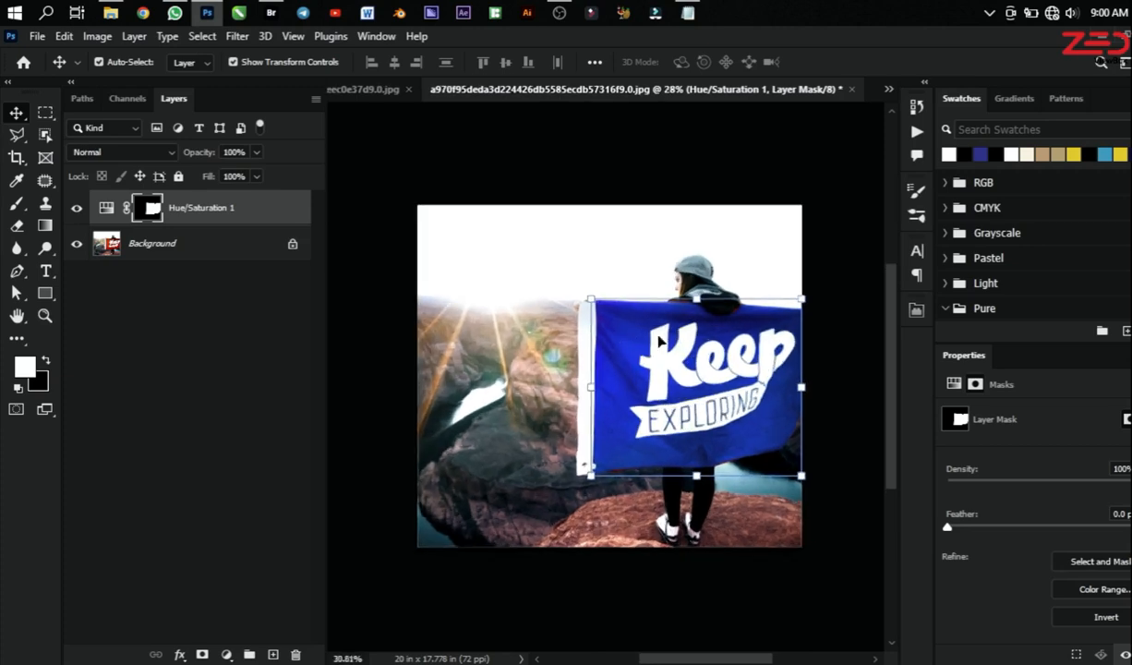
scroll(704, 385, down, 1)
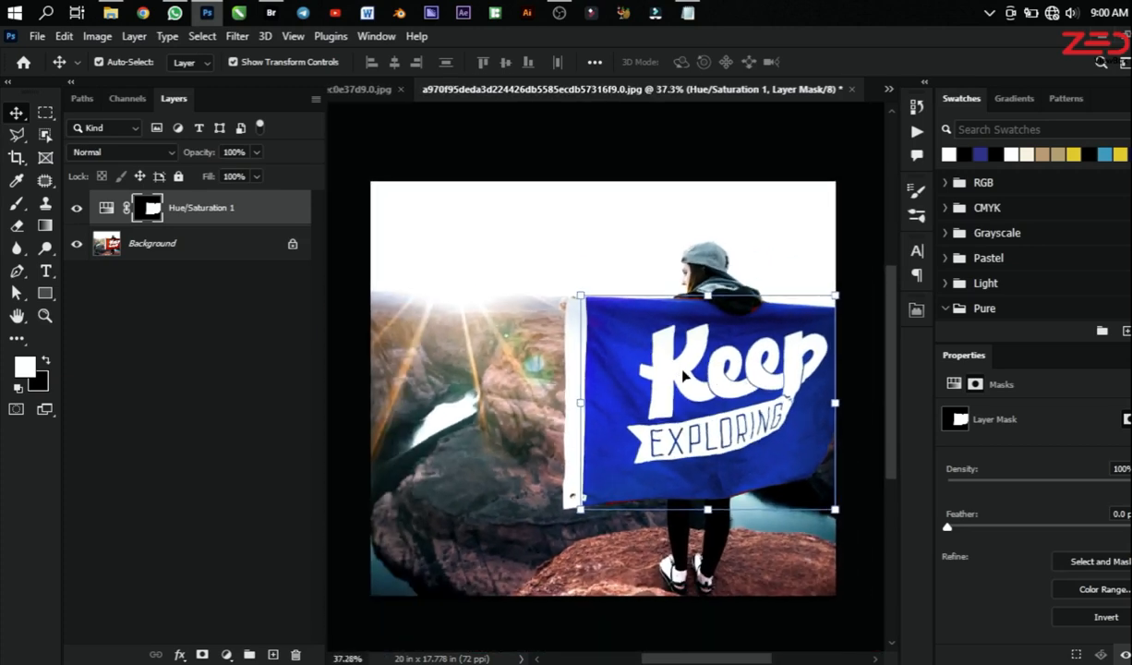
scroll(697, 364, down, 1)
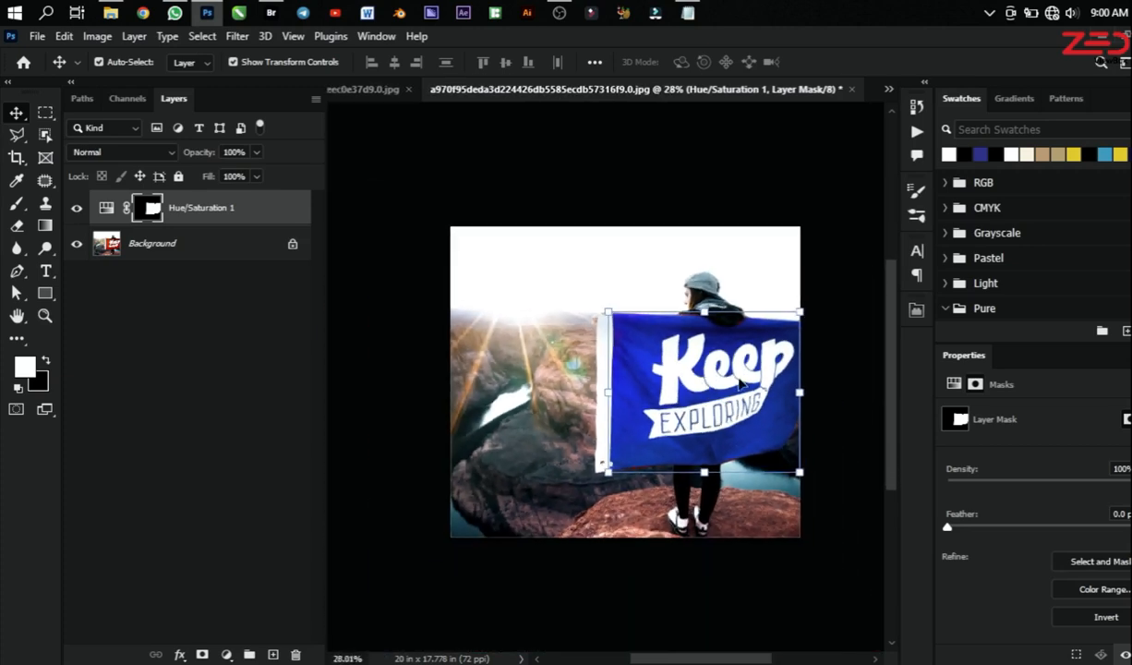
scroll(702, 369, up, 2)
scroll(701, 387, down, 1)
scroll(609, 375, down, 1)
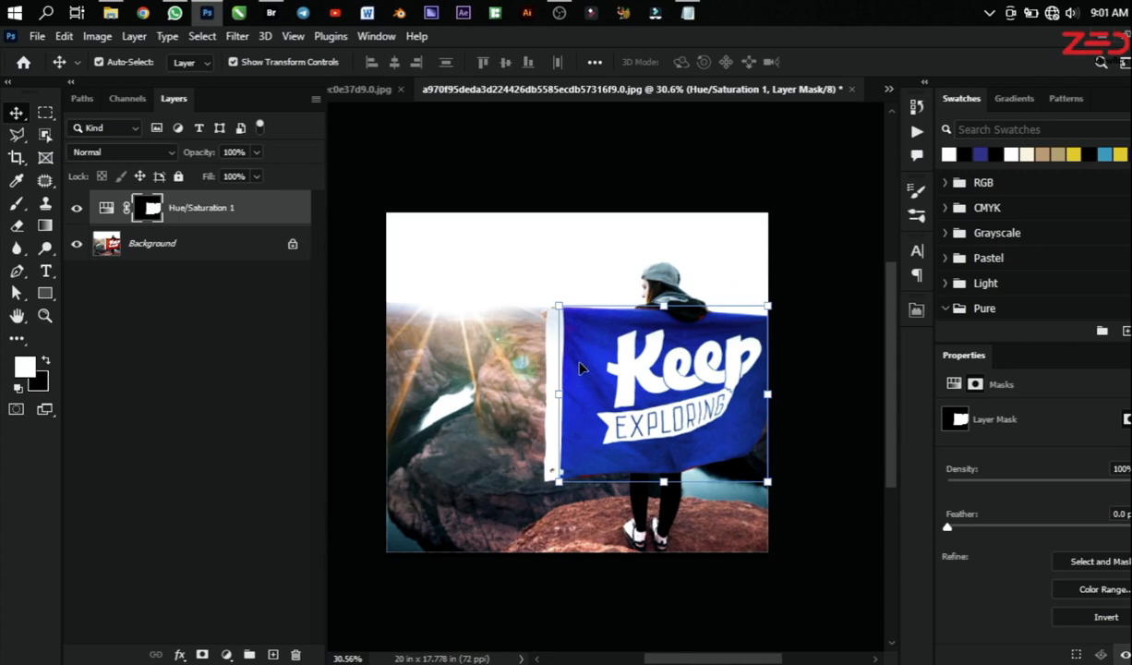
scroll(682, 386, up, 1)
scroll(683, 388, up, 1)
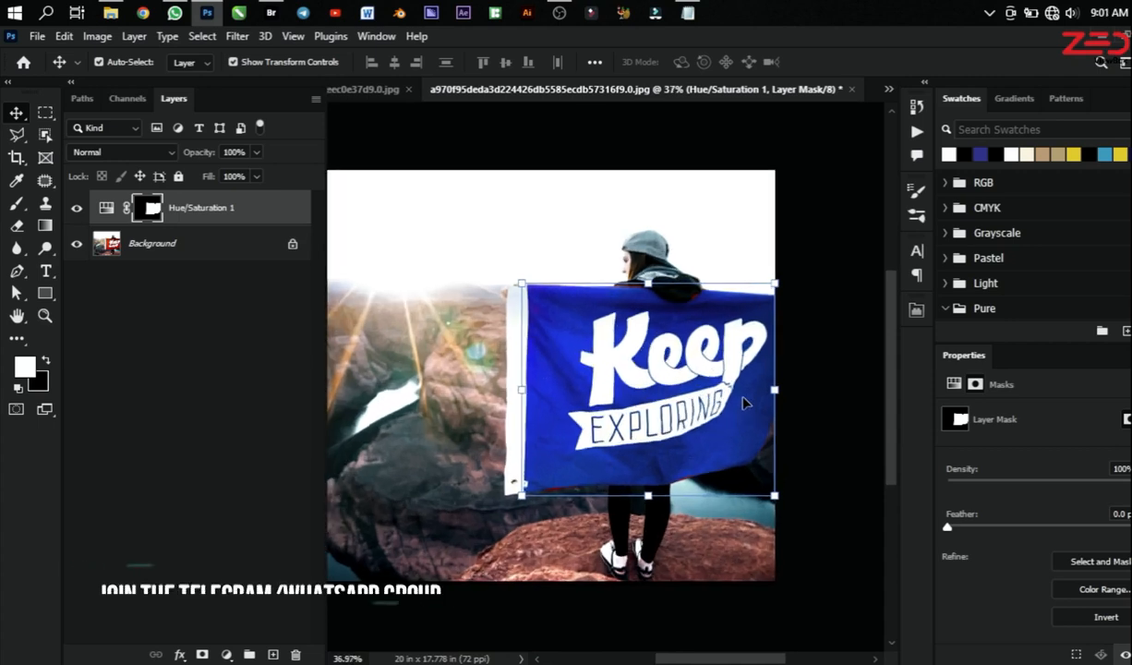
scroll(701, 392, down, 1)
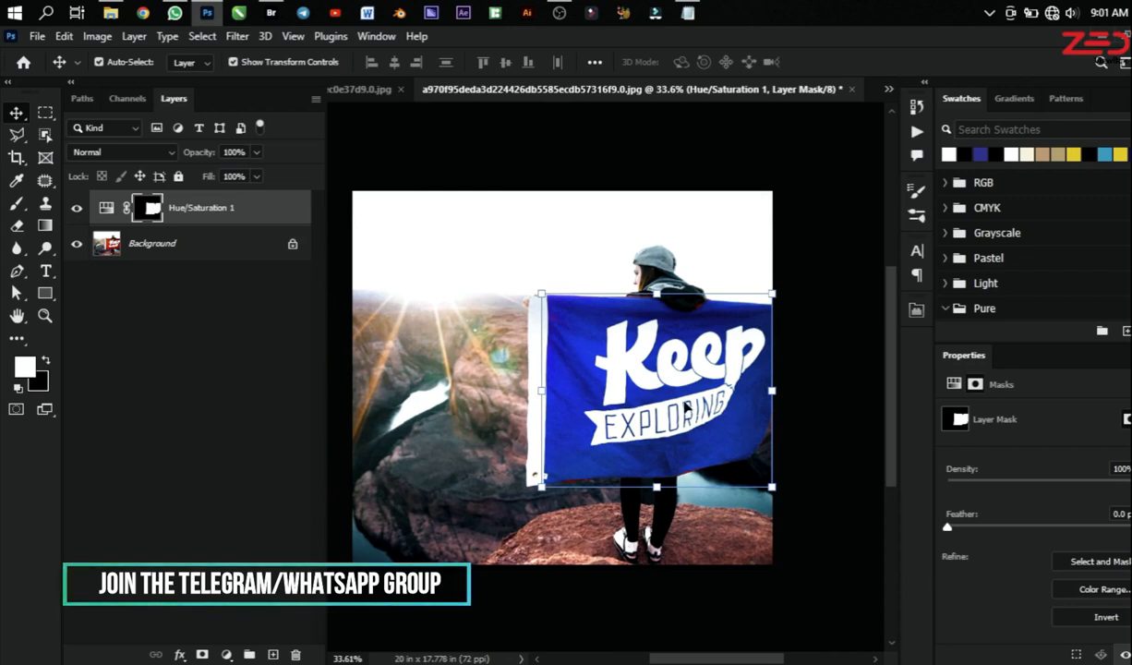
scroll(669, 397, down, 2)
scroll(610, 411, up, 2)
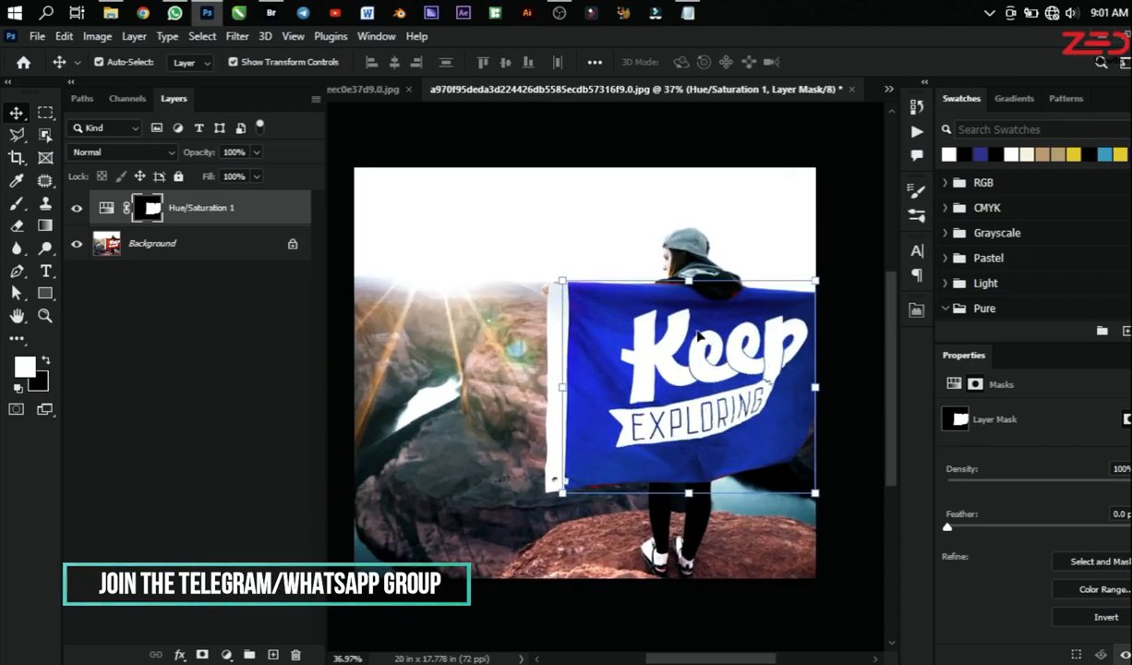
scroll(674, 420, down, 1)
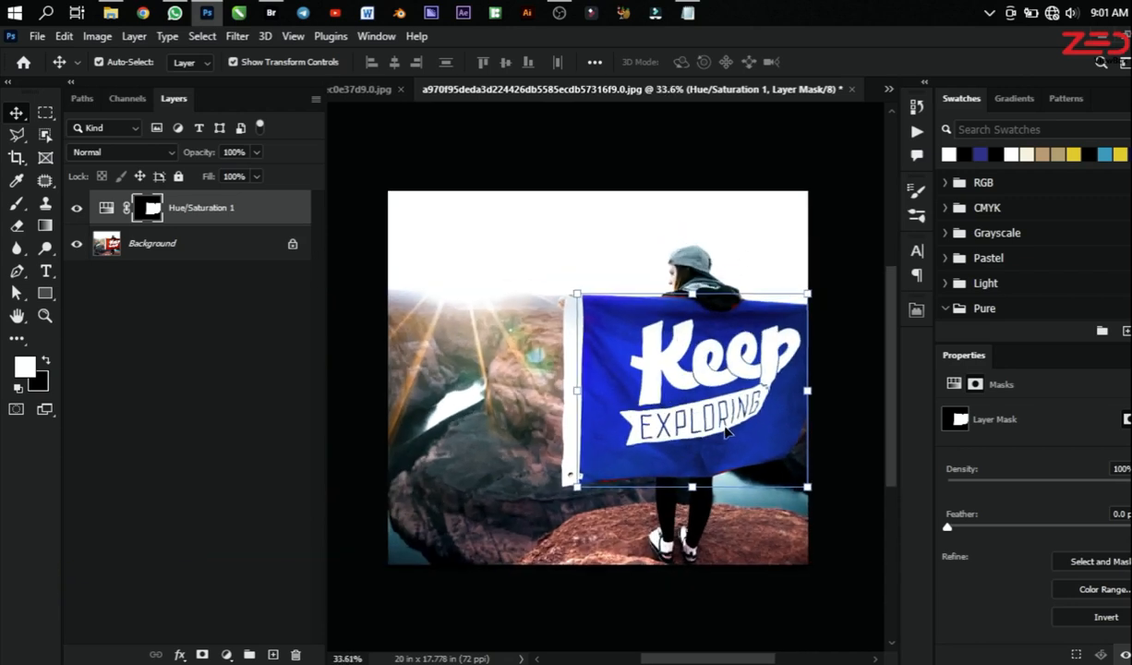
Step: Show the Hue/Saturation layer's adjustment settings, and view the cable car street photo in its own document
click(106, 207)
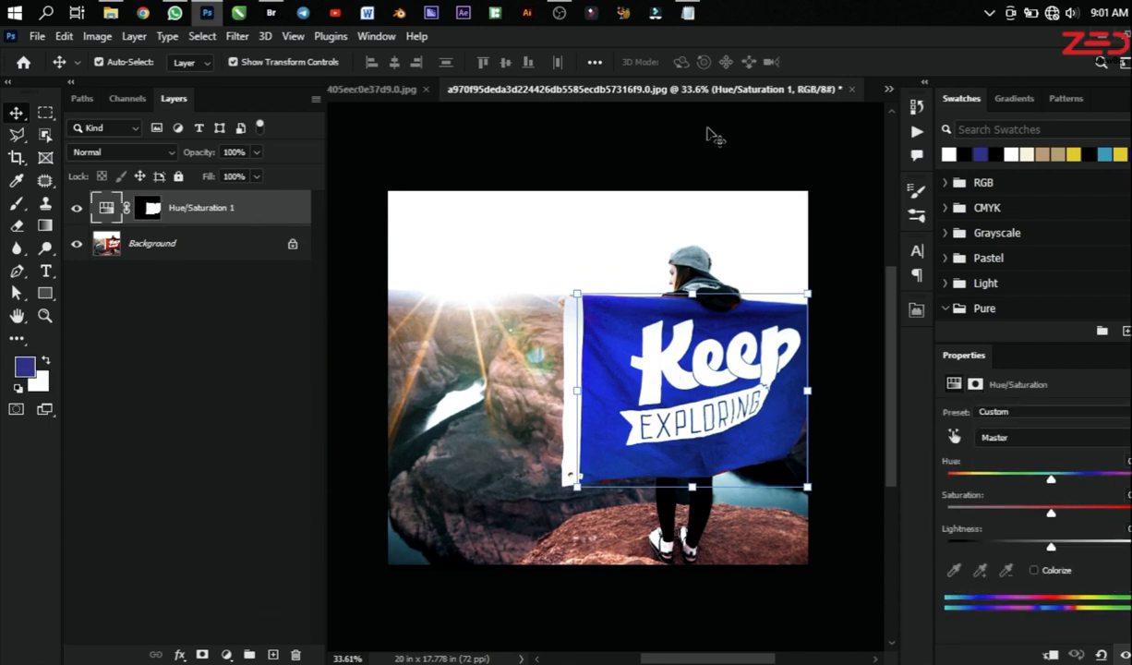
click(888, 91)
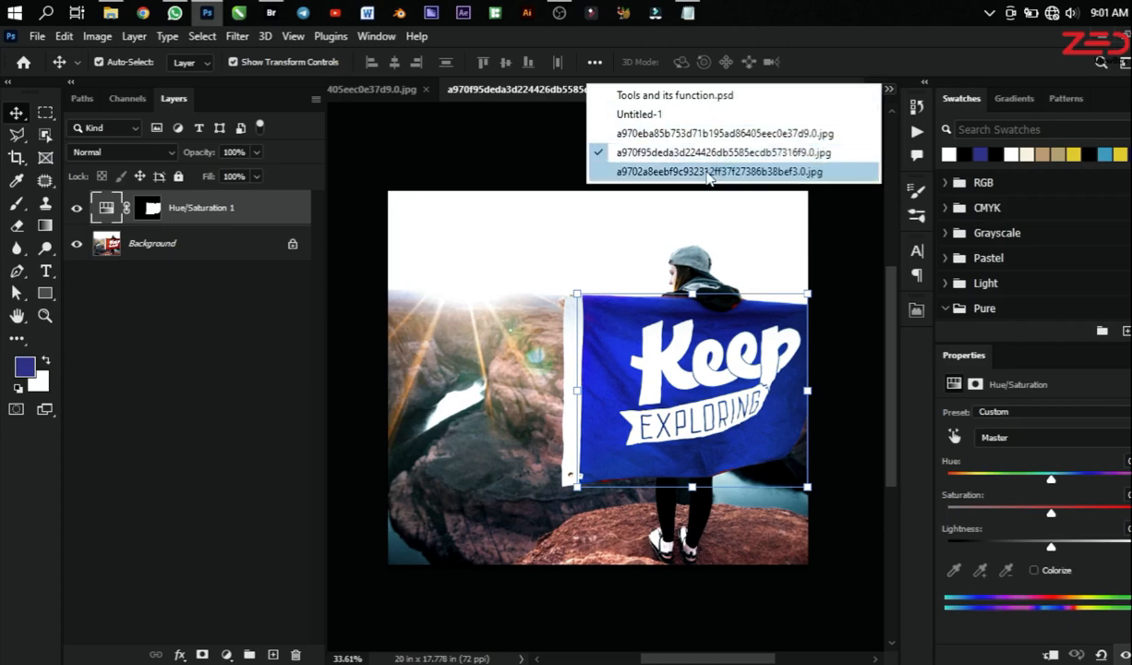
click(704, 169)
scroll(635, 406, up, 4)
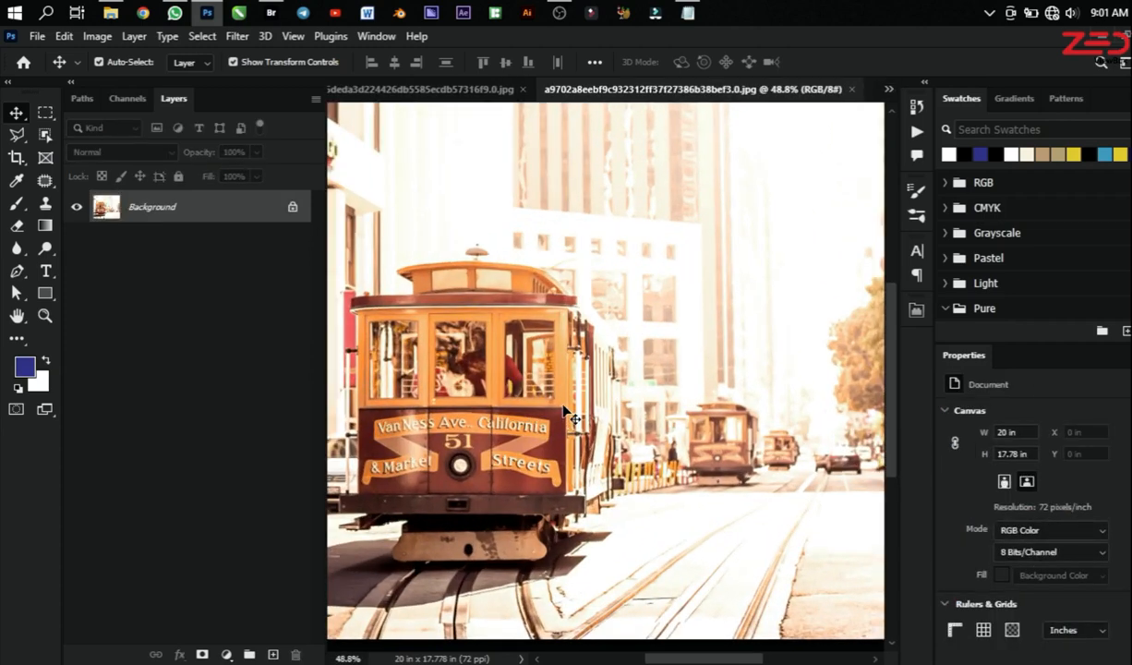
scroll(570, 417, down, 4)
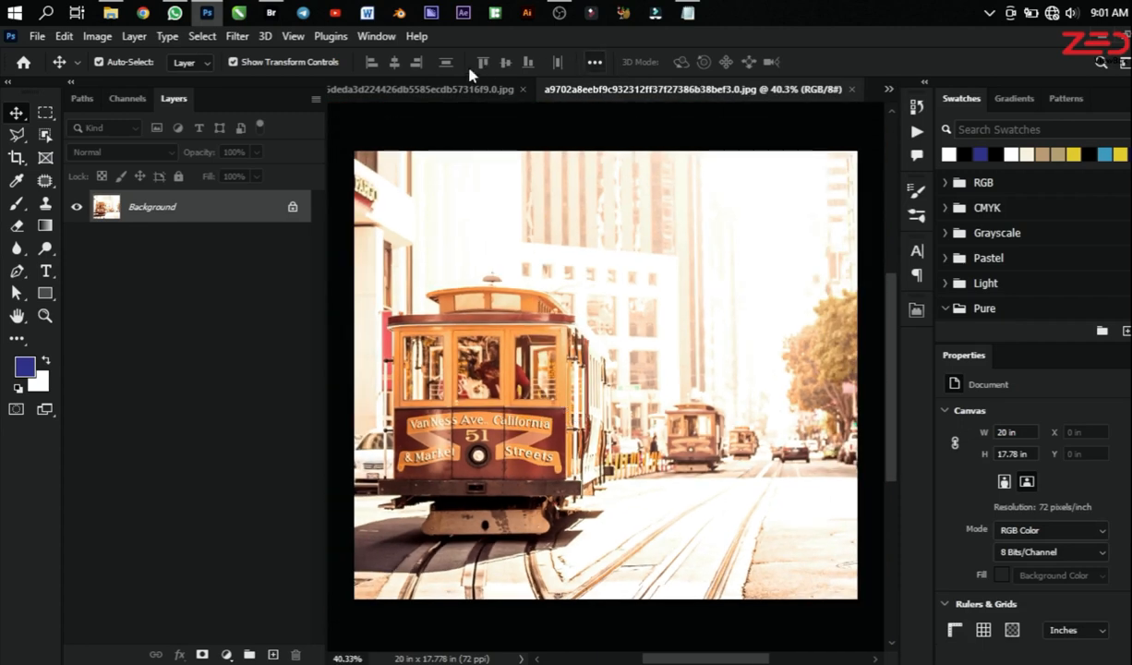
Step: Return to the flag photo, hide its Hue/Saturation layer and select the Background layer
click(443, 89)
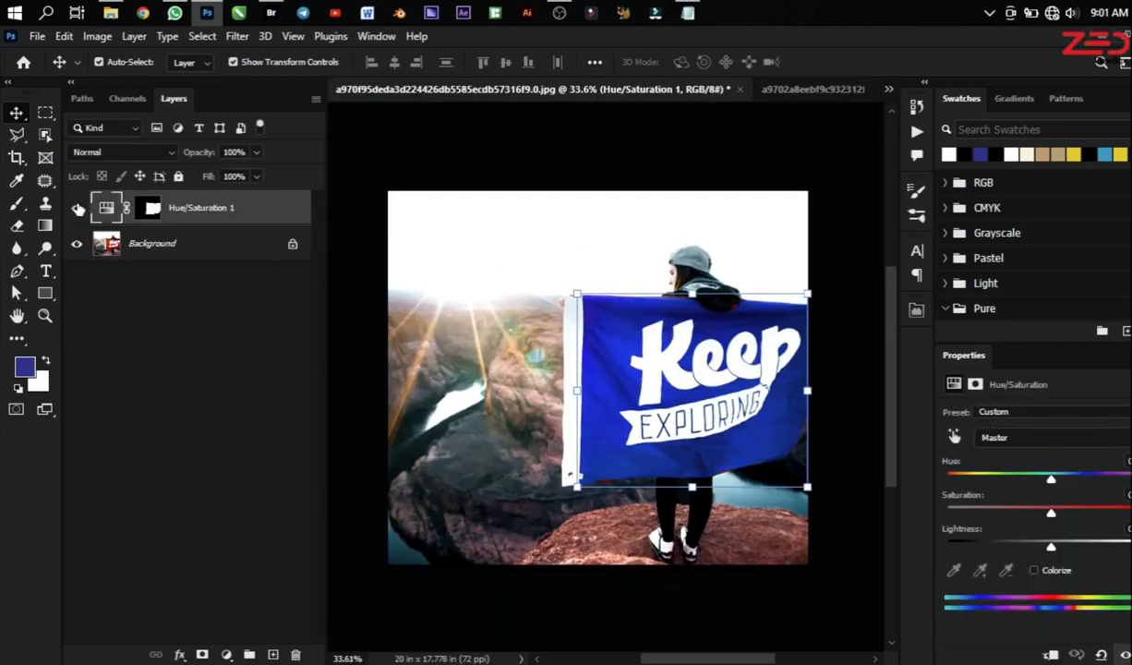
click(78, 208)
click(157, 249)
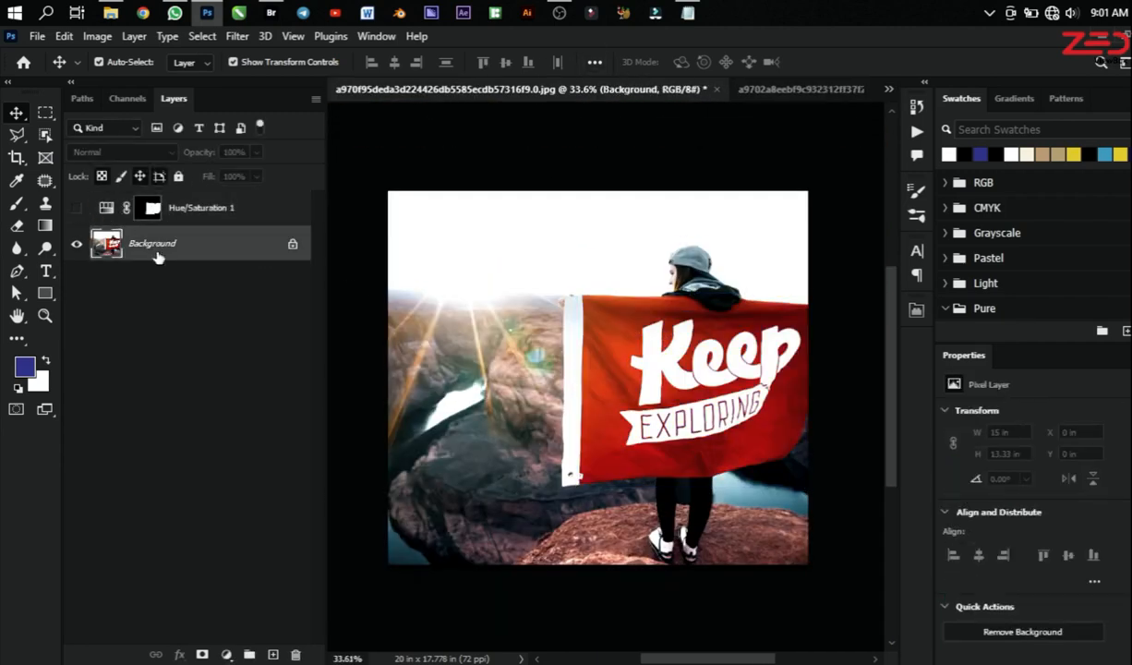
Step: Add a second Hue/Saturation adjustment layer directly above the Background, and rename the original Hue/Saturation layer flag
click(227, 658)
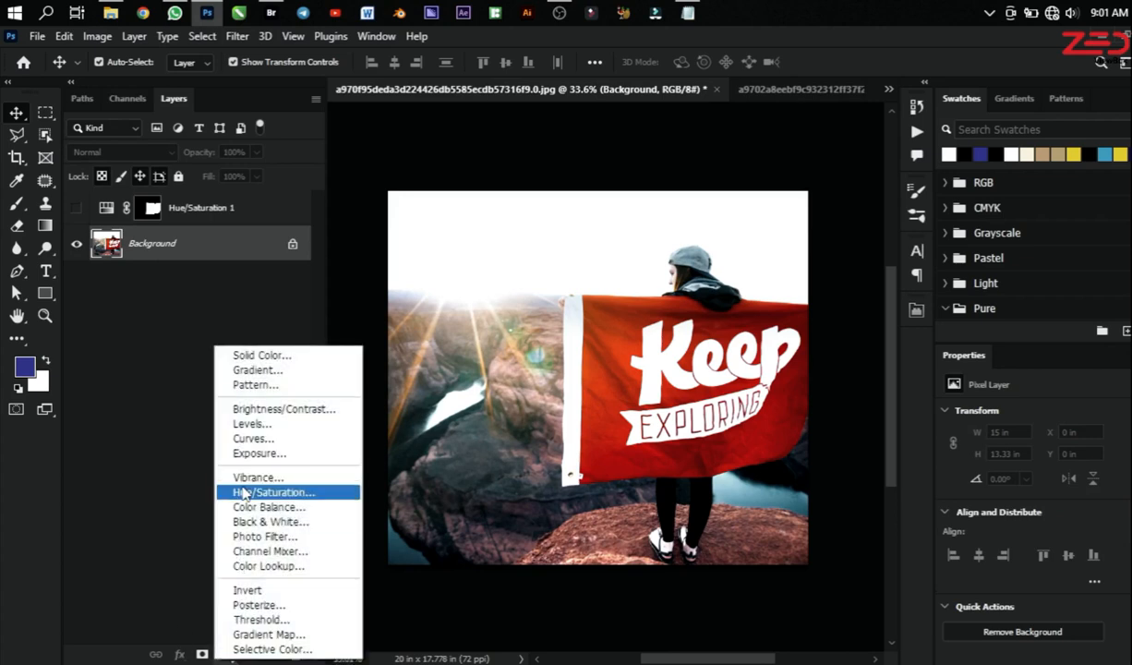
click(231, 473)
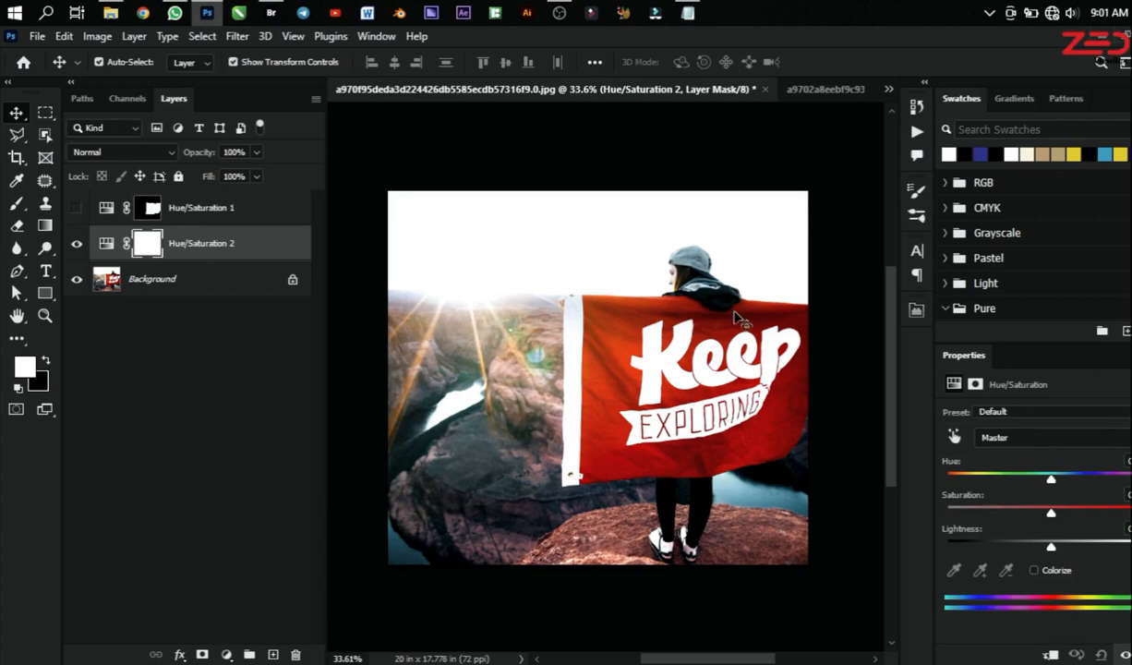
double_click(207, 207)
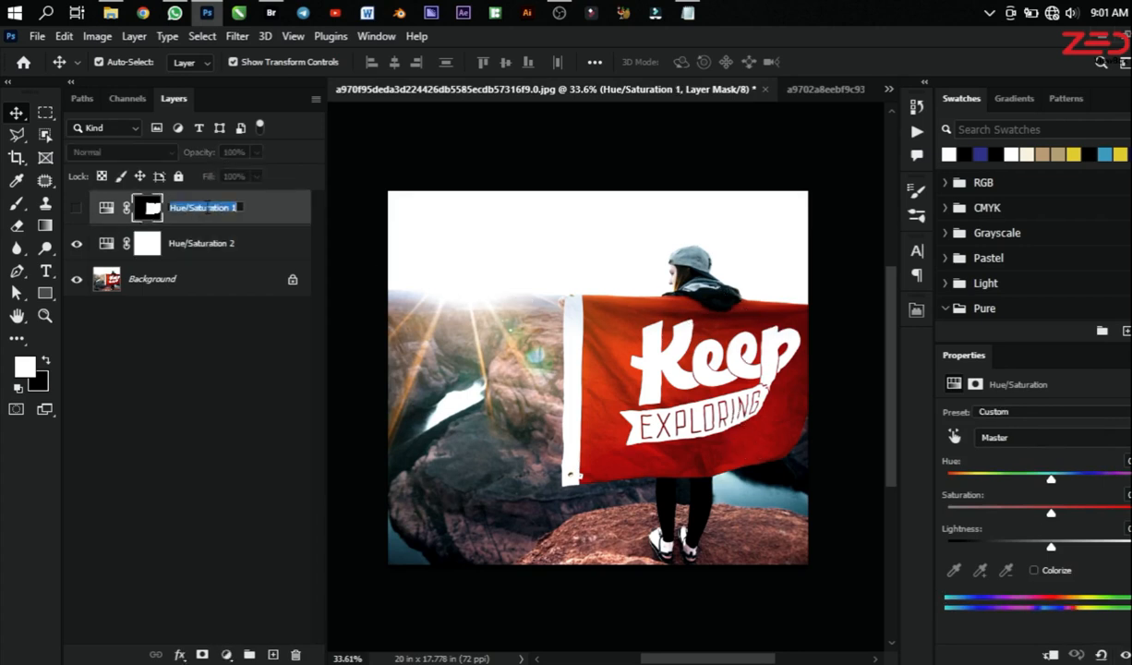
text(flag)
key(Return)
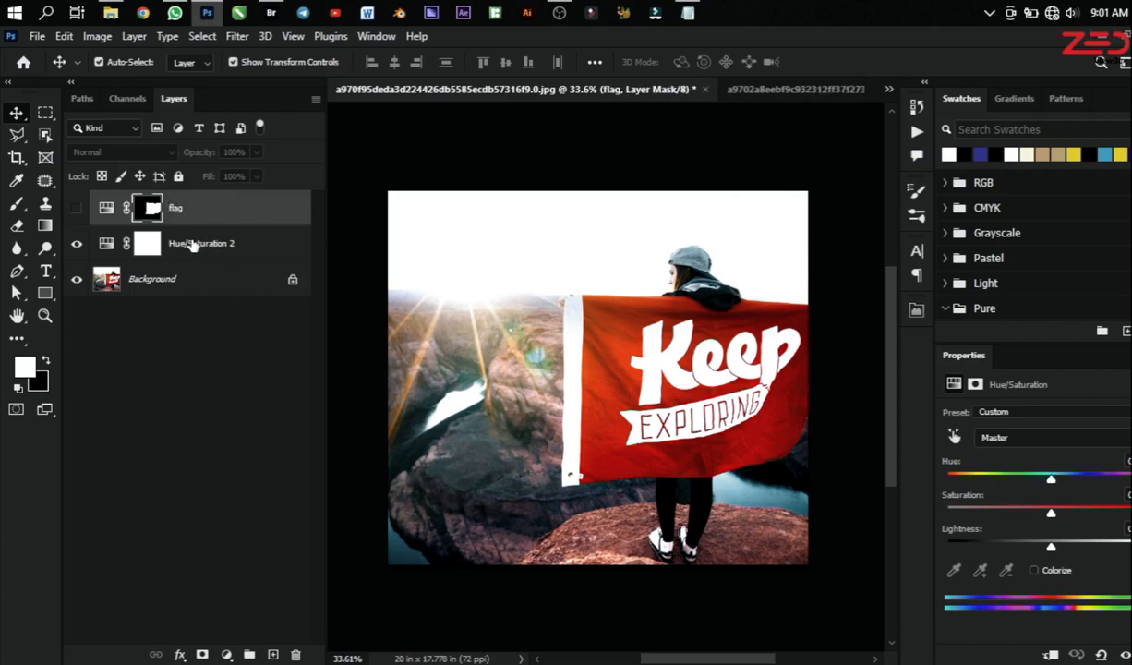
Step: Rename the new Hue/Saturation layer flag adj 2
click(192, 243)
double_click(191, 243)
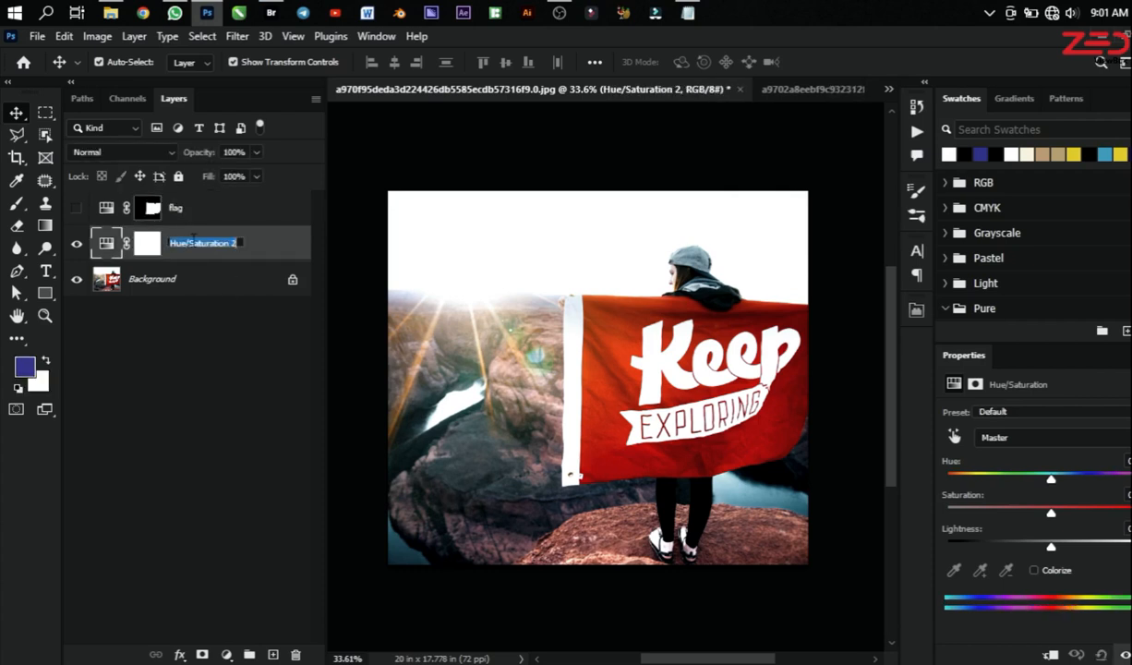
text(flag adj)
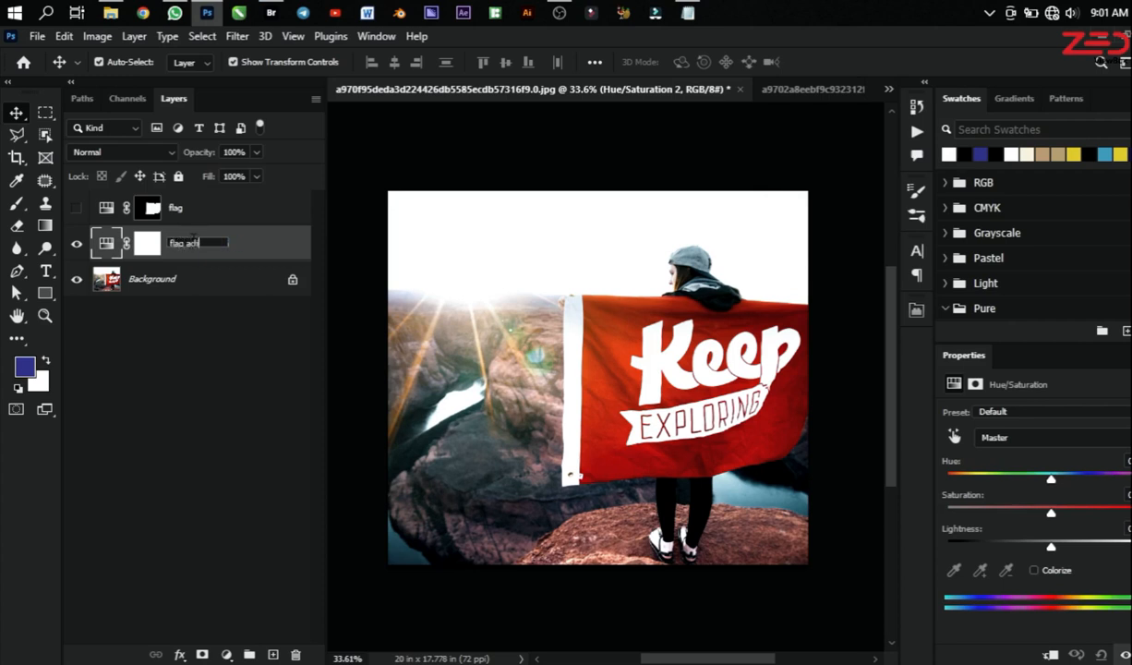
key(Return)
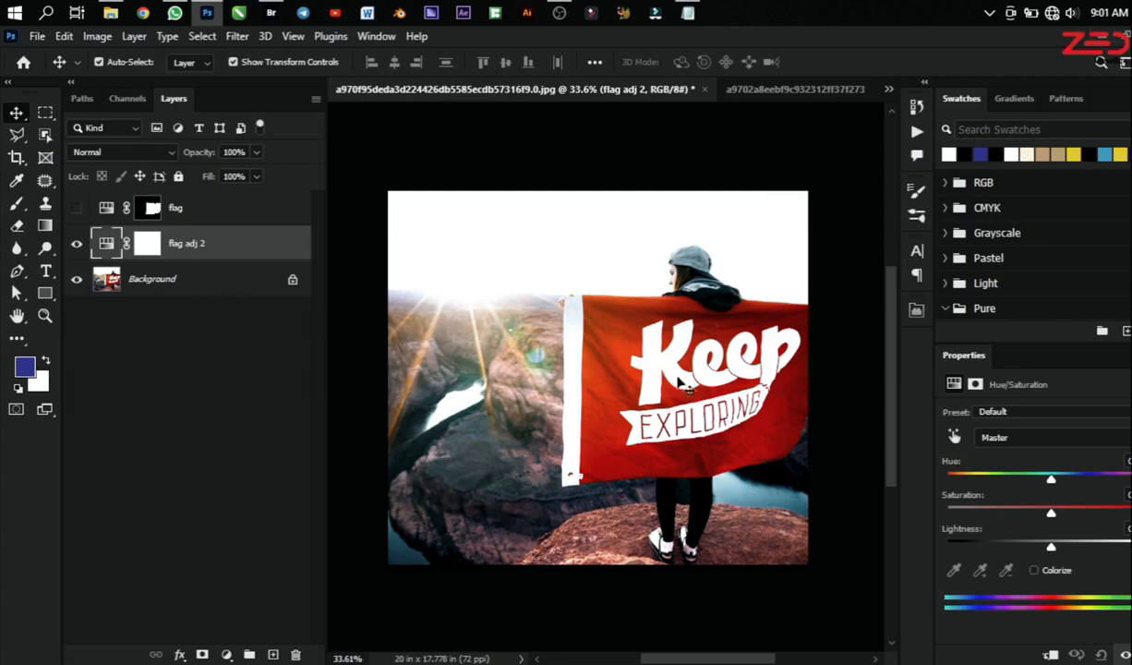
Step: Sample the flag's red with the on-image adjustment tool so that flag adj 2 targets the Reds range
scroll(713, 365, up, 1)
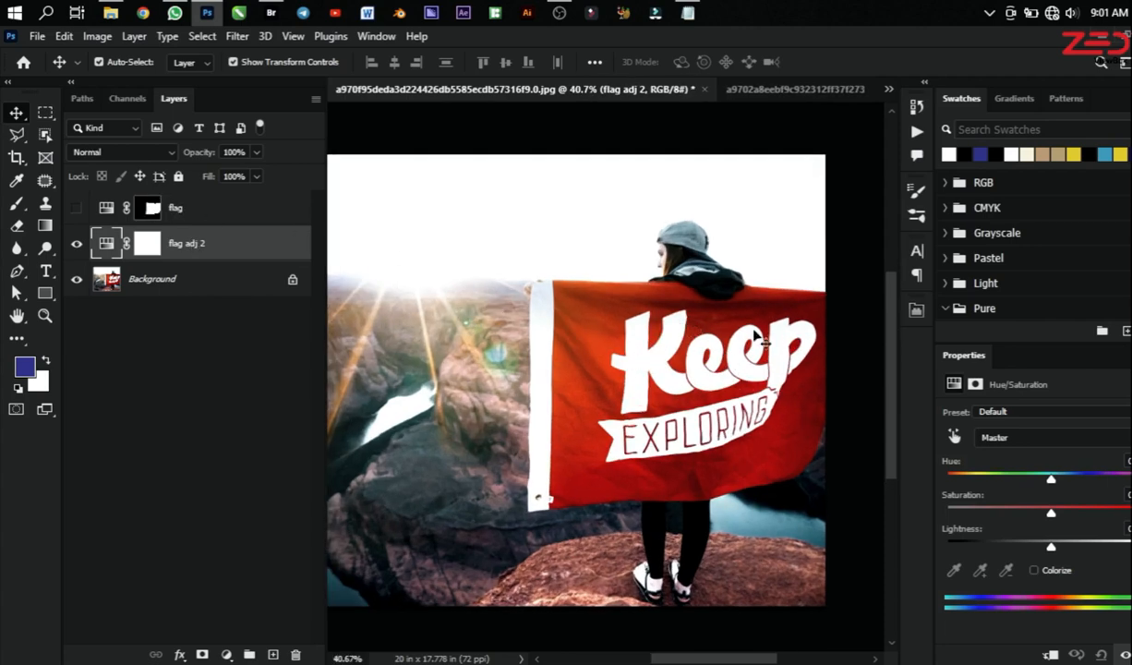
scroll(763, 329, up, 1)
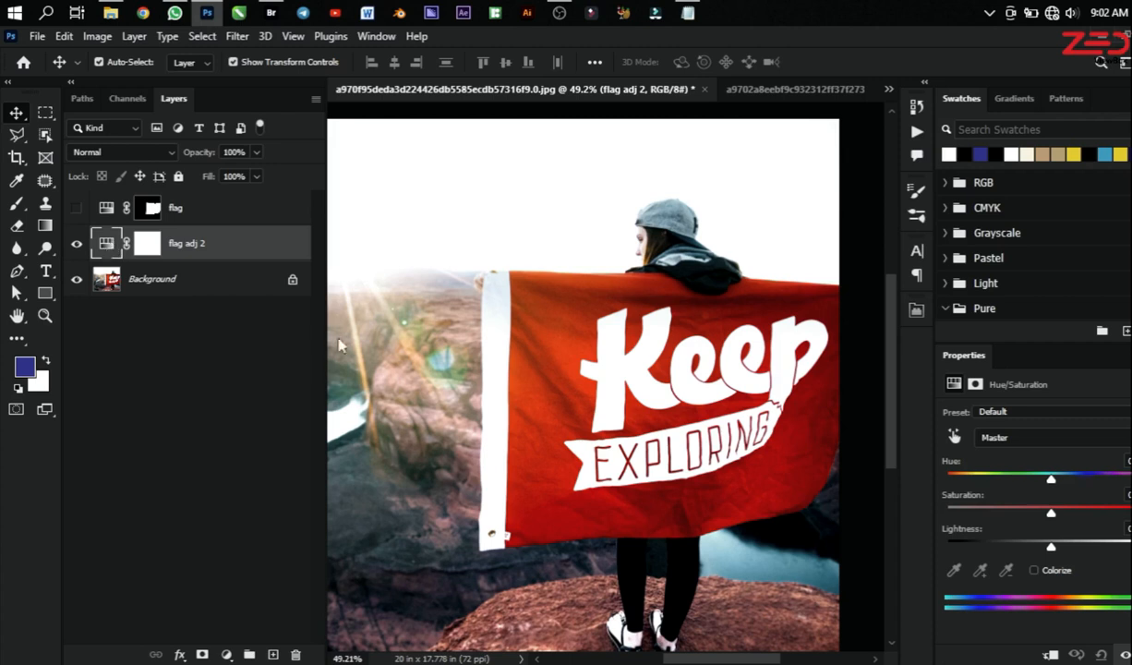
click(955, 439)
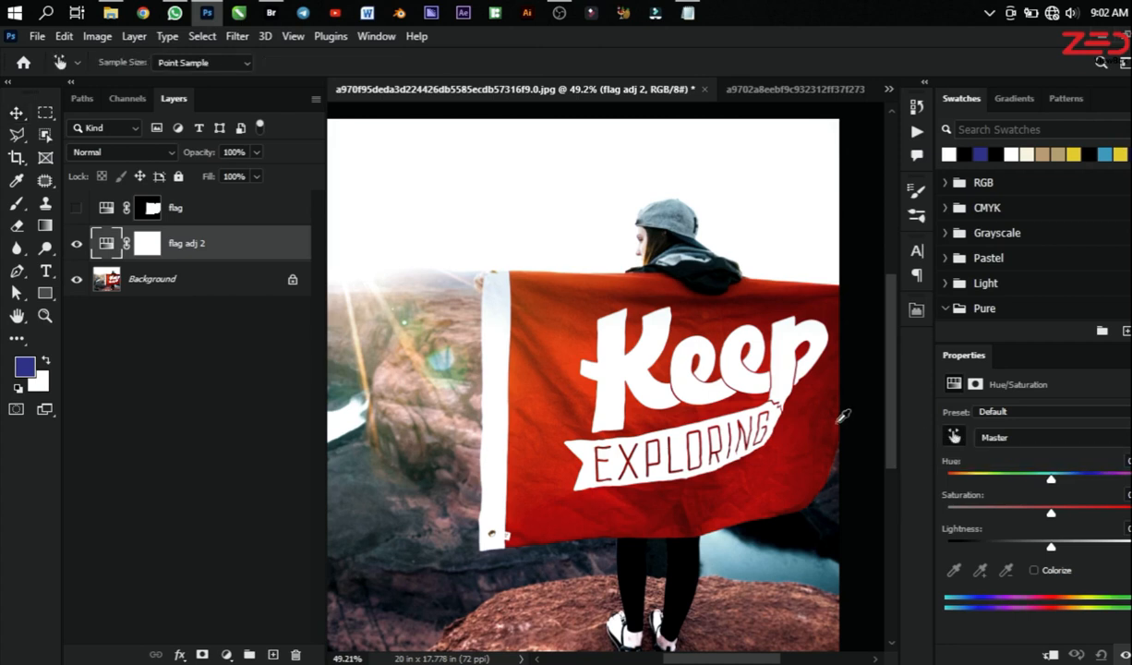
click(790, 457)
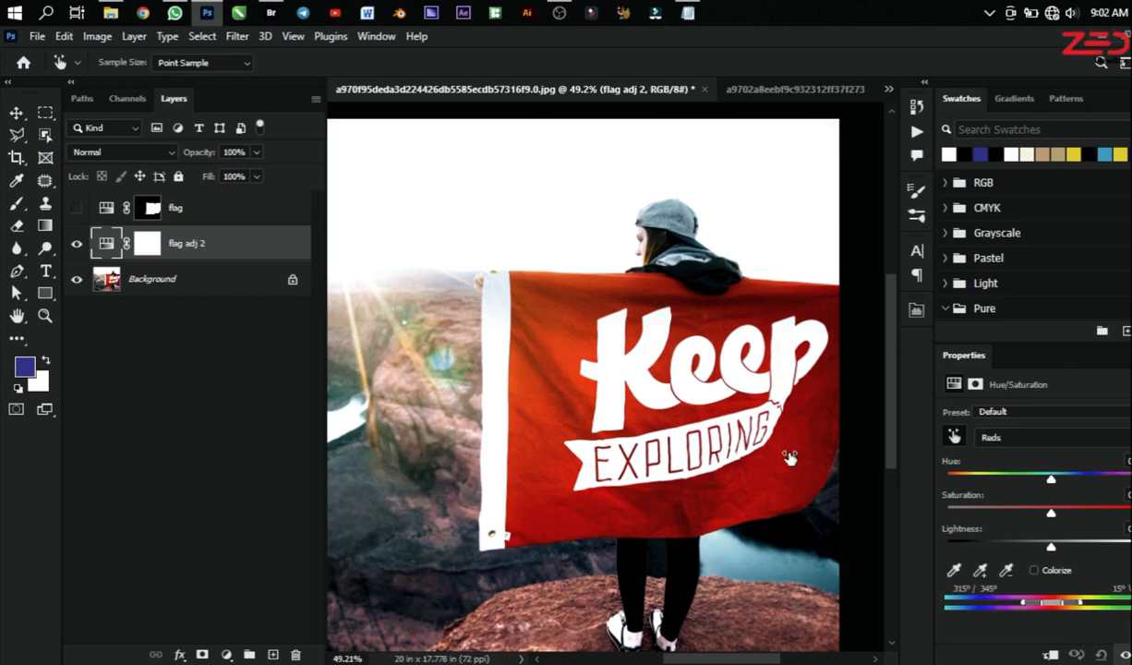
Step: Try the Reds saturation at its lowest and highest extremes, and settle it moderately above neutral
drag(789, 457, 573, 403)
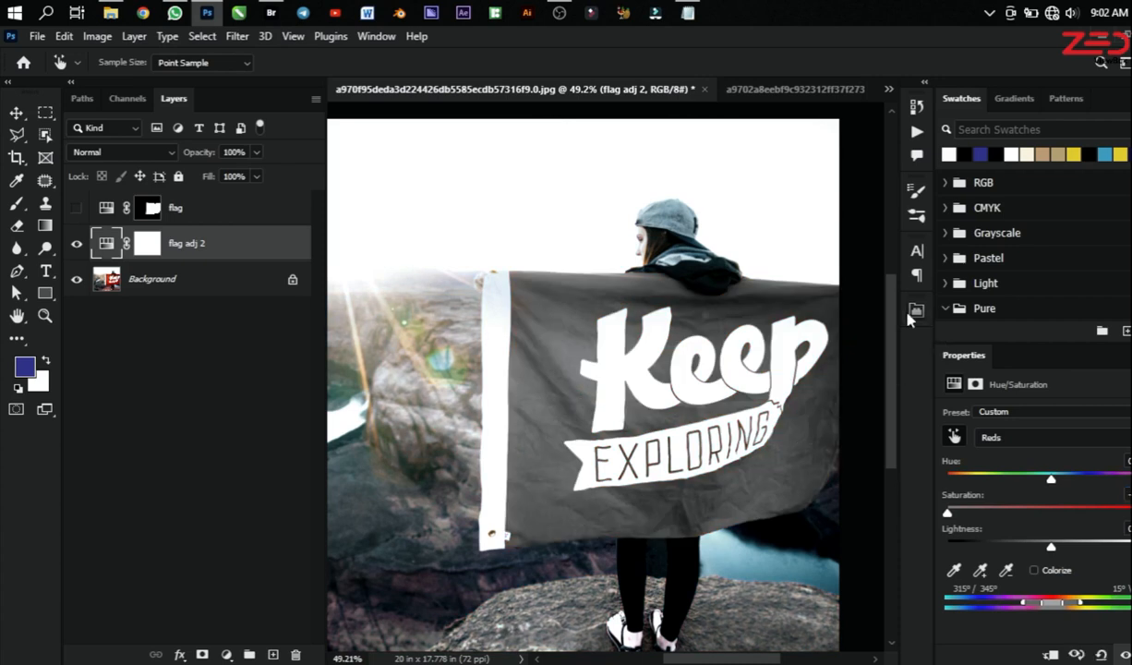
scroll(610, 220, down, 1)
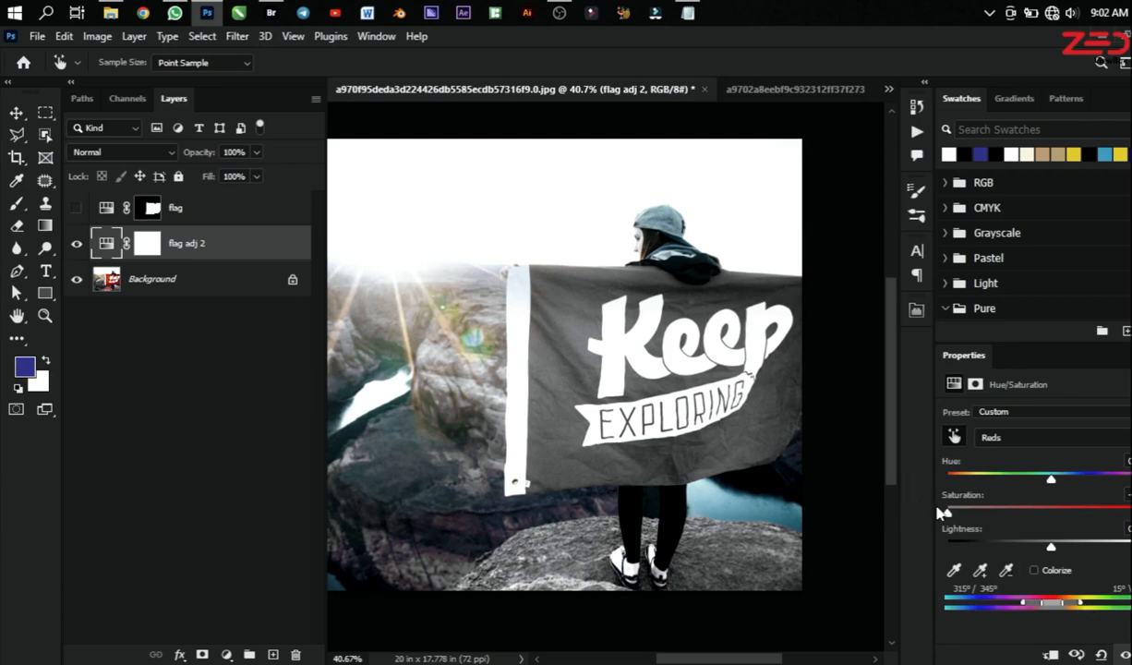
drag(948, 516, 1126, 511)
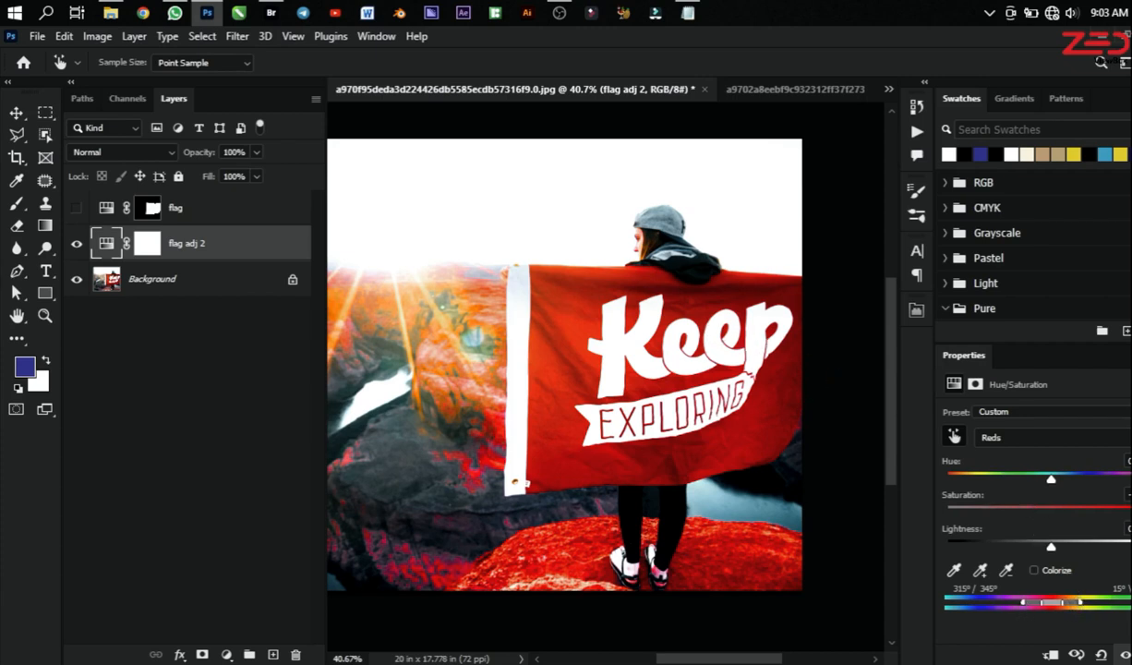
drag(1128, 509, 1078, 509)
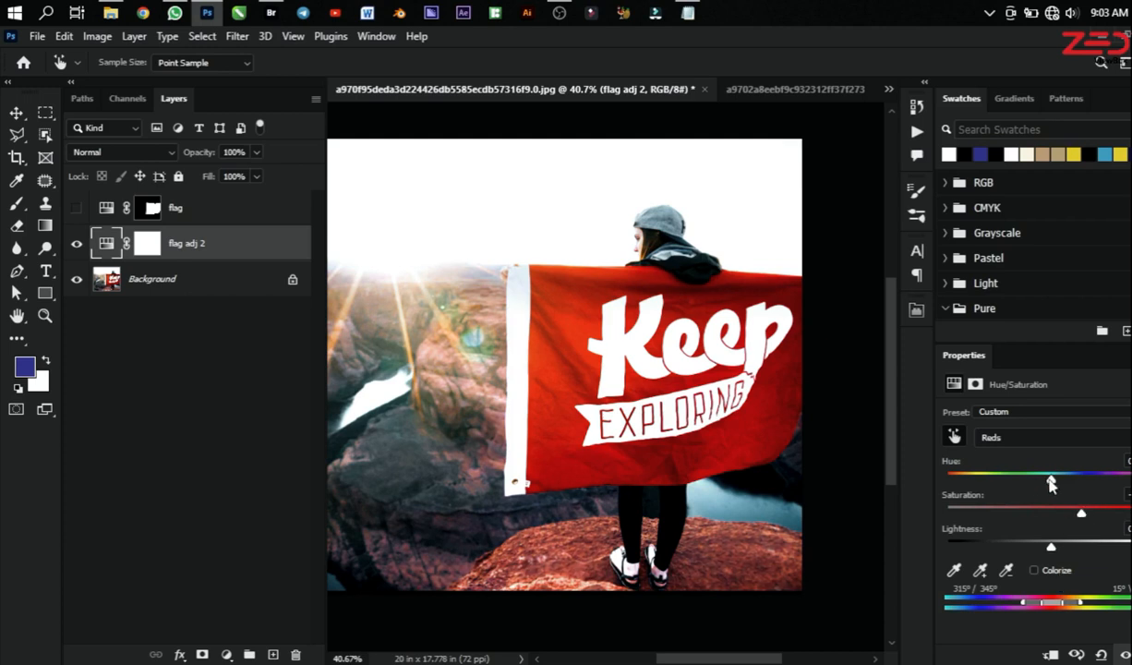
Step: Lower the Reds lightness and shift their hue, trying yellow before settling on a deep purple flag
drag(1050, 484, 1085, 489)
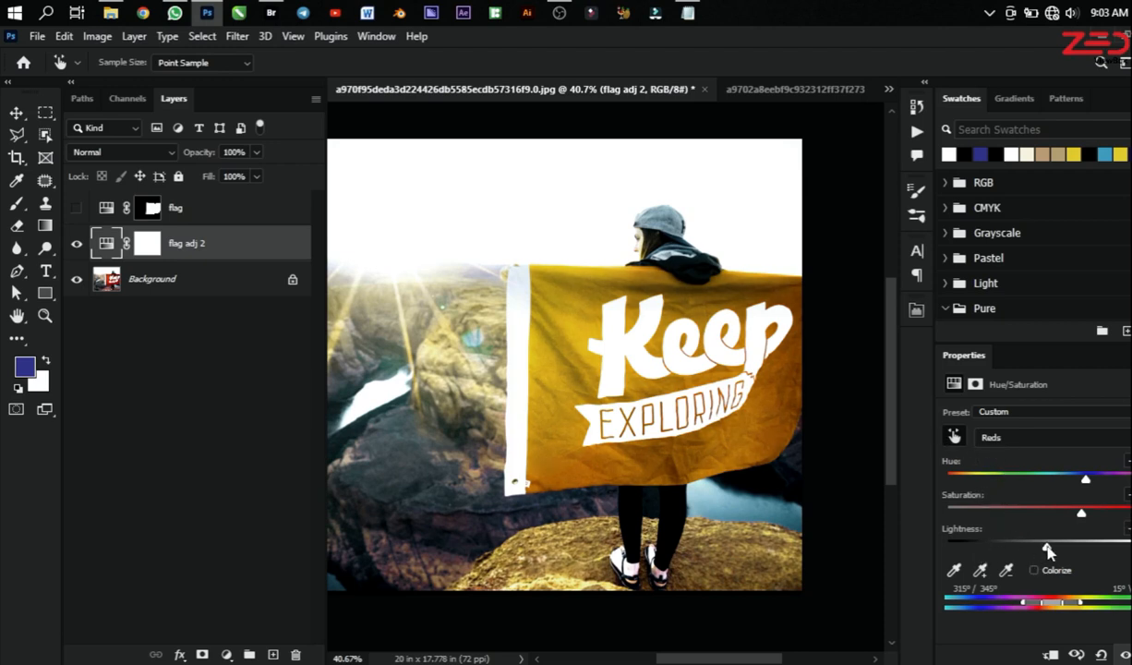
drag(1048, 551, 1013, 551)
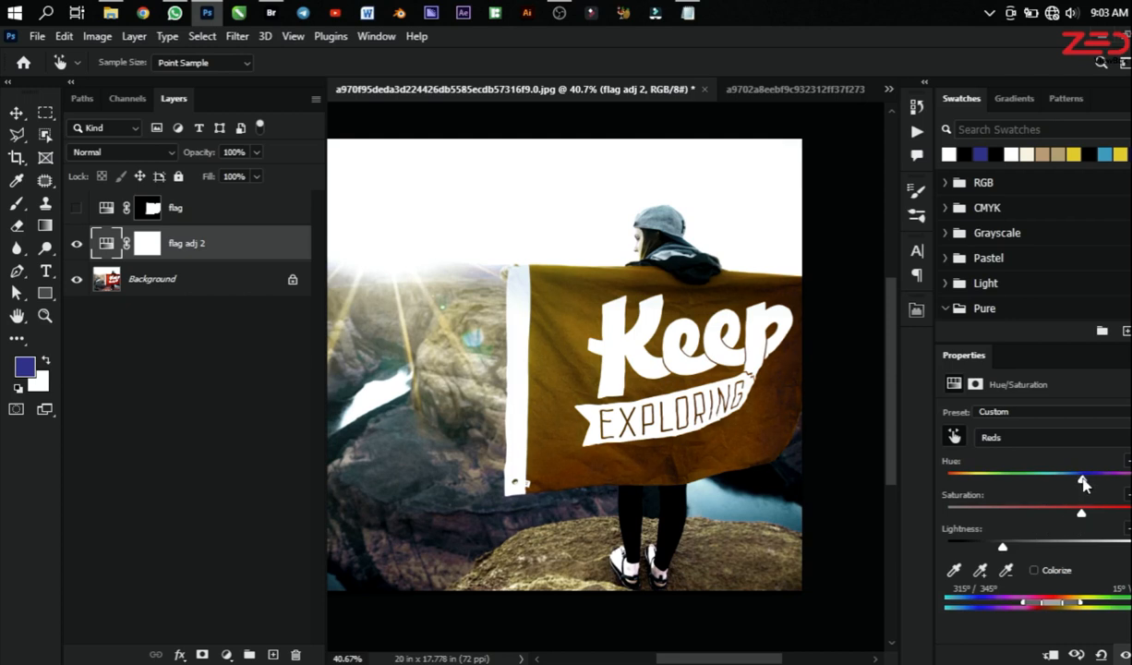
drag(1090, 483, 981, 482)
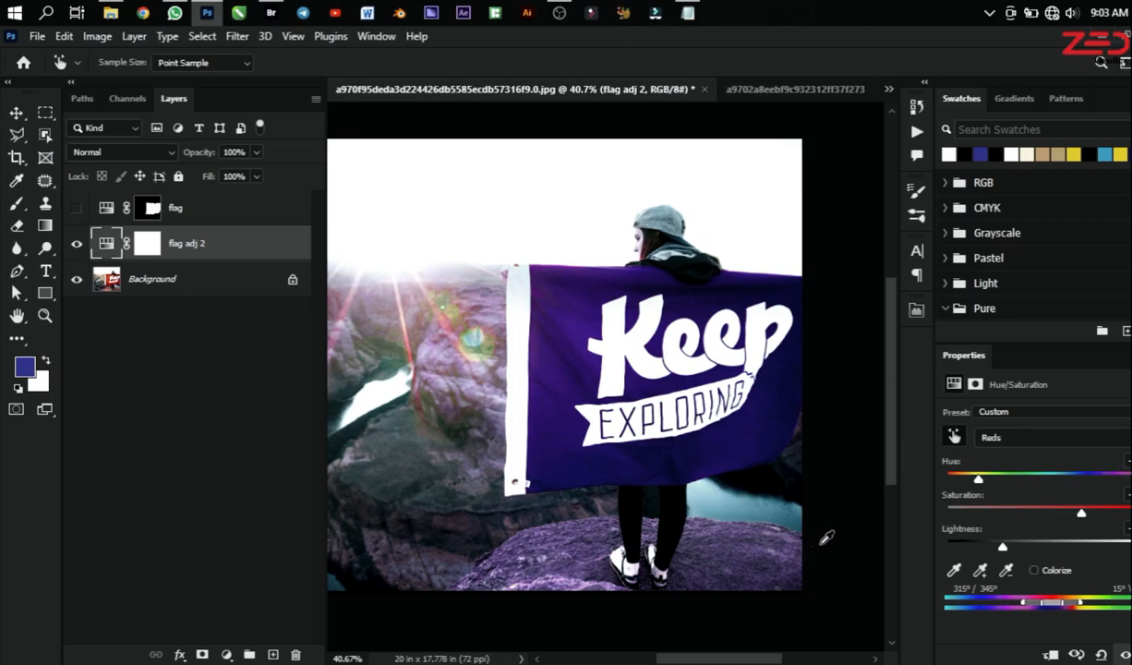
Step: Target the flag adj 2 layer mask and enlarge the Brush tool to 500 px for painting on it
scroll(776, 519, down, 2)
click(150, 245)
key(v)
scroll(414, 339, up, 2)
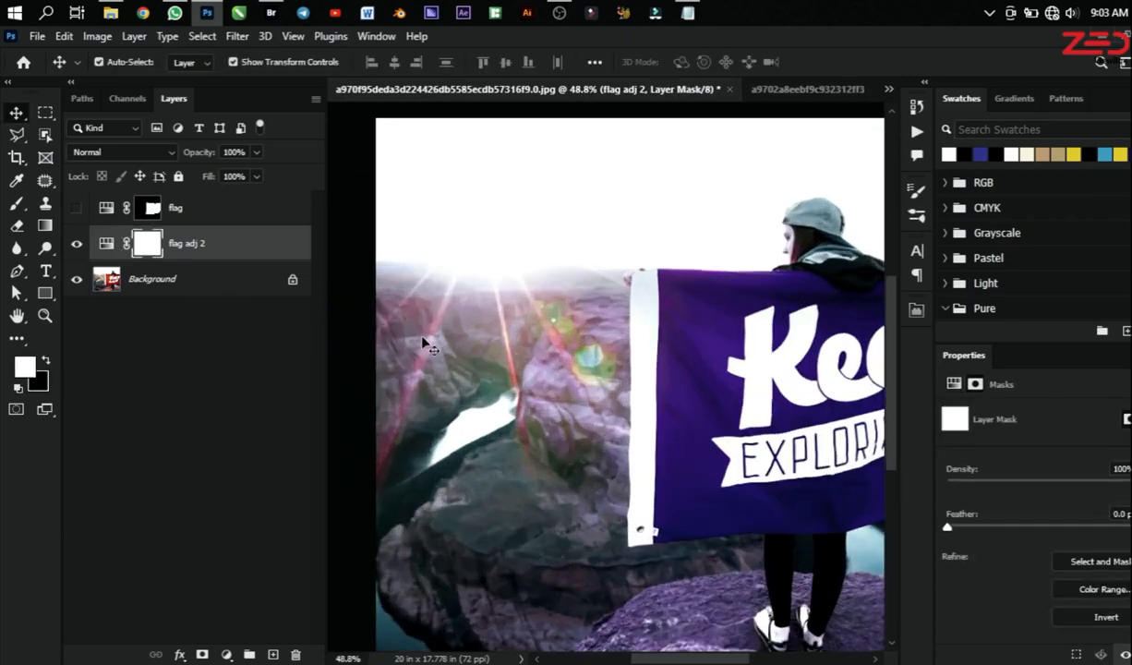
key(b)
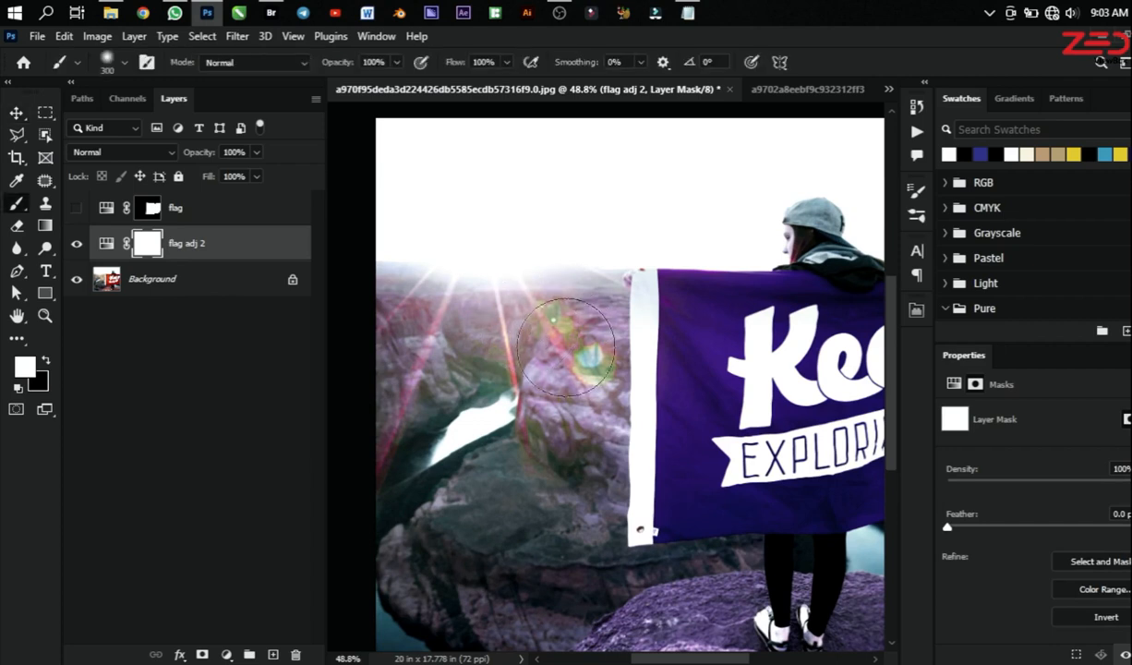
key(bracketright)
key(bracketright)
key(bracketright)
key(bracketright)
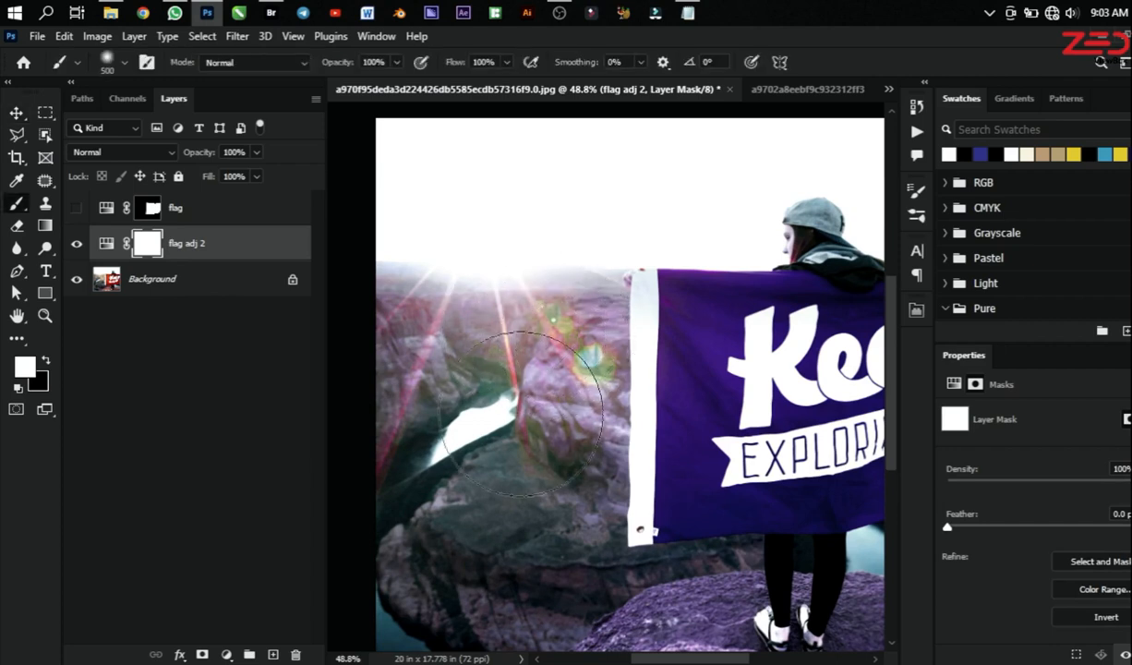
Step: Paint black at 51% brush hardness on the mask over the canyon beside the flag to remove the purple tint there
key(x)
mouse_move(498, 323)
mouse_down()
mouse_move(521, 299)
mouse_move(541, 403)
mouse_move(545, 332)
mouse_up()
key(ctrl+BackSpace)
right_click(531, 331)
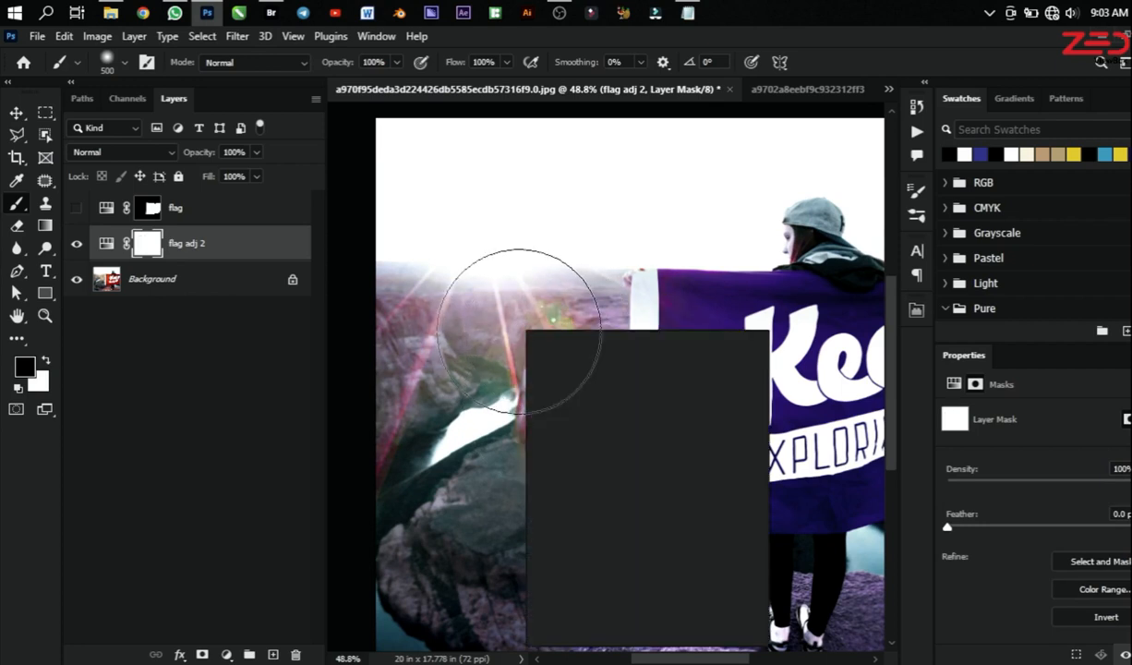
click(669, 414)
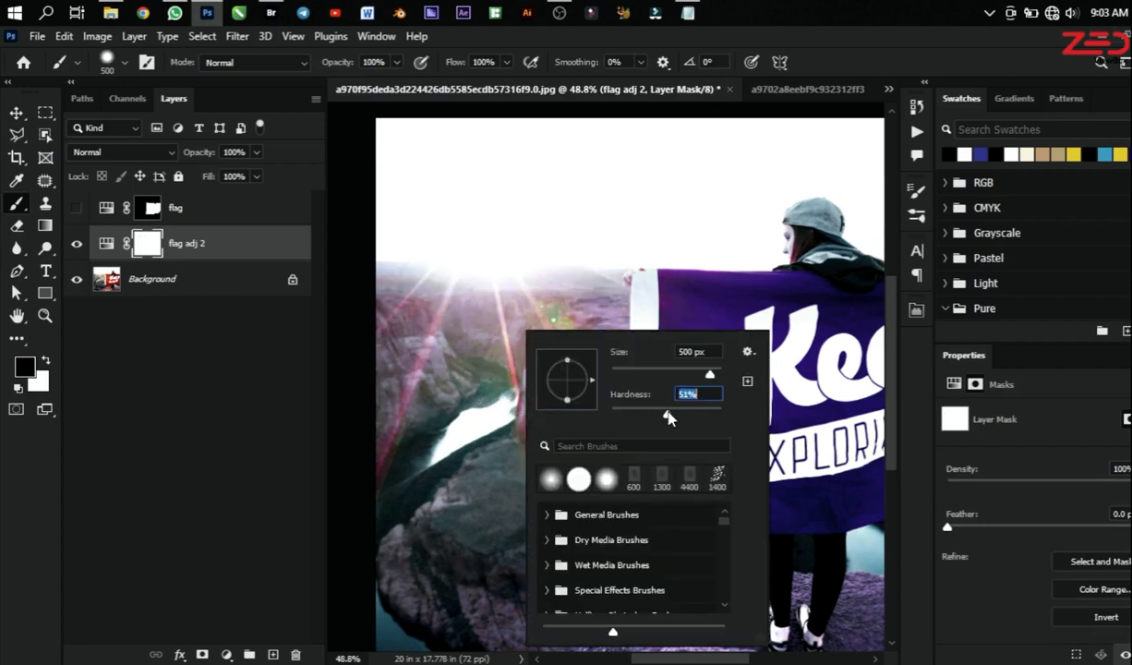
key(Return)
mouse_move(523, 338)
mouse_down()
mouse_move(493, 326)
mouse_move(490, 342)
mouse_move(379, 295)
mouse_move(406, 470)
mouse_up()
scroll(466, 391, down, 1)
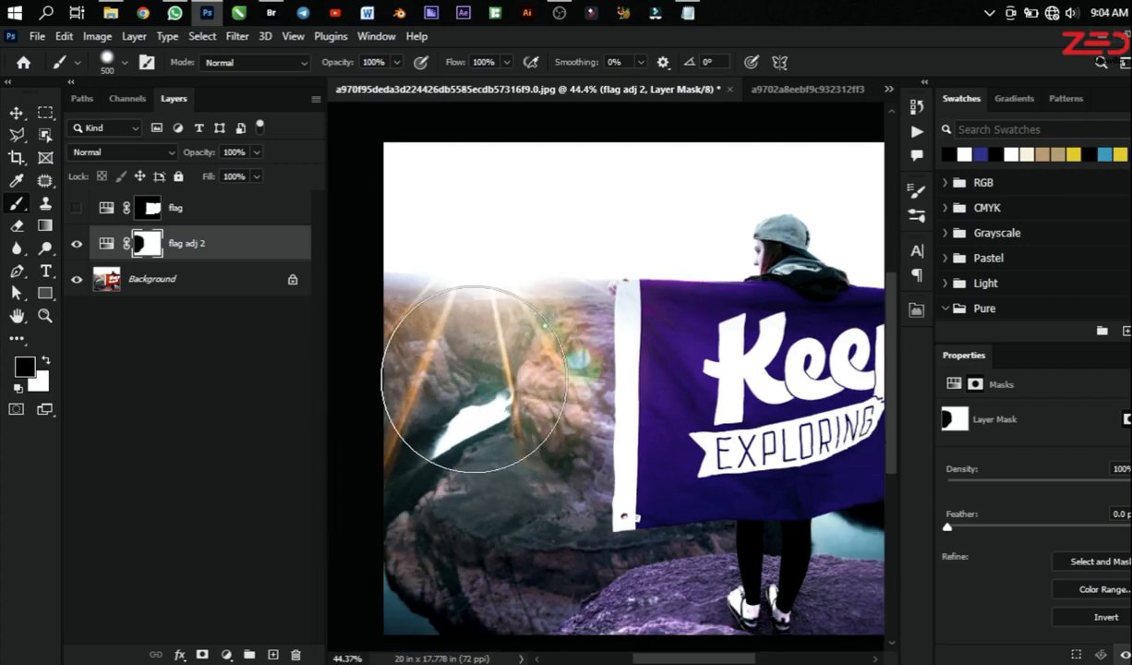
Step: Paint black on the mask with a 125 px brush along the flag's pole edge and over the rock under the person's feet
key(bracketleft)
key(bracketleft)
key(bracketleft)
key(bracketleft)
key(bracketleft)
key(bracketleft)
key(bracketleft)
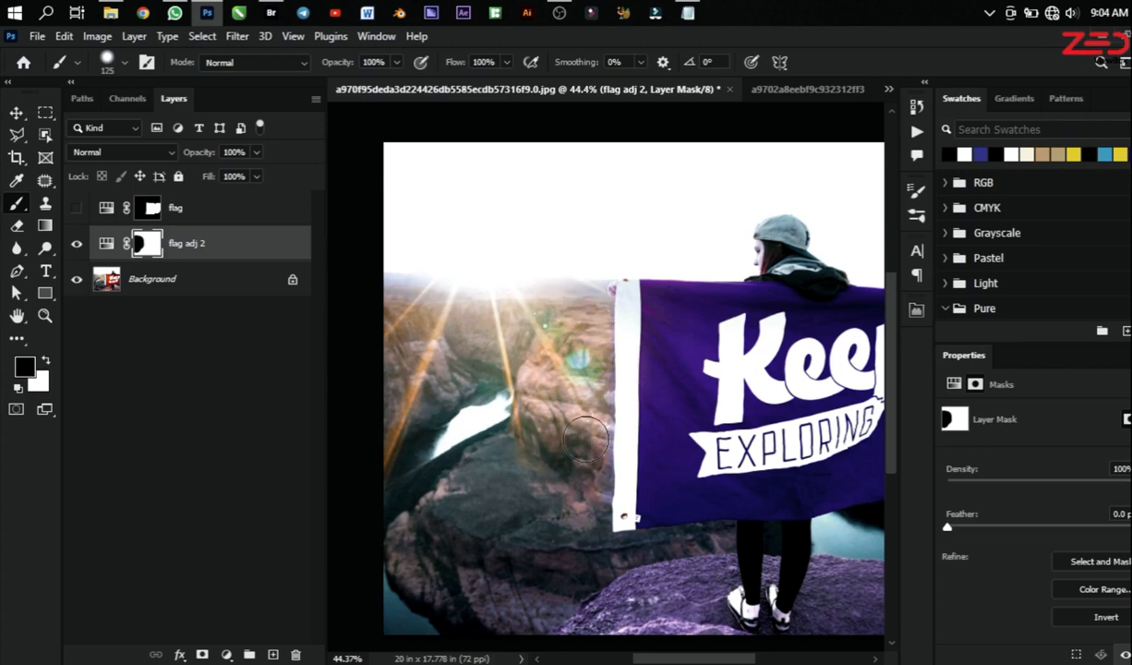
mouse_move(582, 595)
mouse_down()
mouse_move(677, 567)
mouse_move(607, 606)
mouse_move(642, 605)
mouse_move(711, 553)
mouse_move(707, 608)
mouse_move(716, 592)
mouse_move(711, 605)
mouse_move(735, 638)
mouse_move(652, 627)
mouse_move(904, 592)
mouse_move(817, 574)
mouse_move(828, 574)
mouse_move(693, 568)
mouse_up()
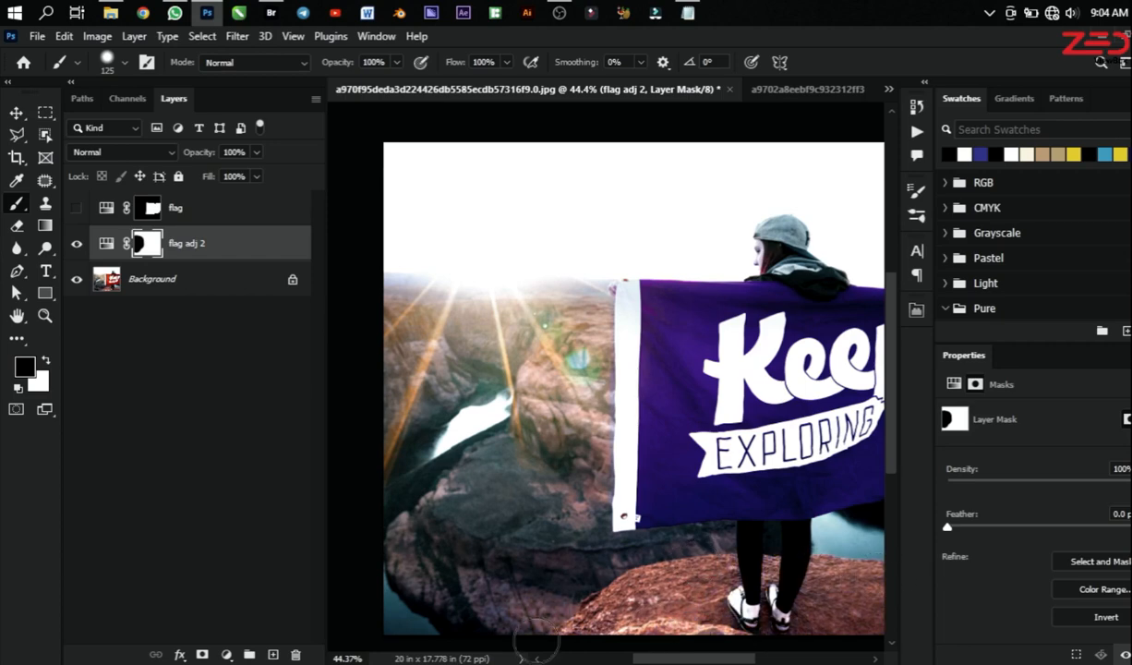
scroll(511, 503, down, 3)
scroll(646, 535, up, 2)
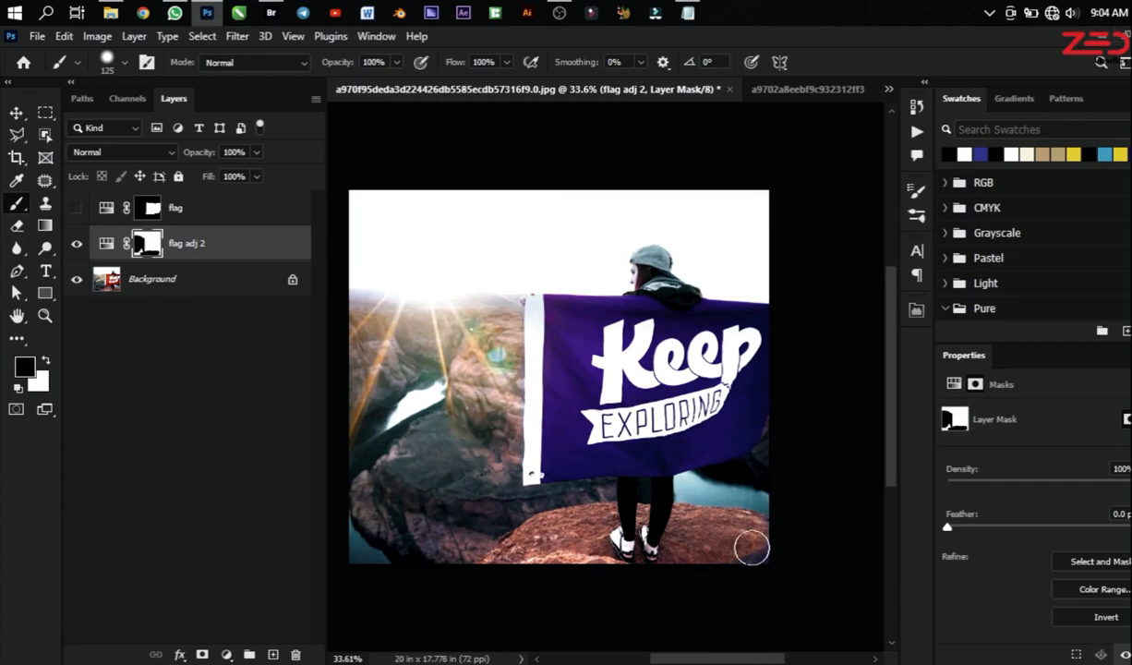
scroll(743, 506, up, 1)
scroll(752, 503, up, 1)
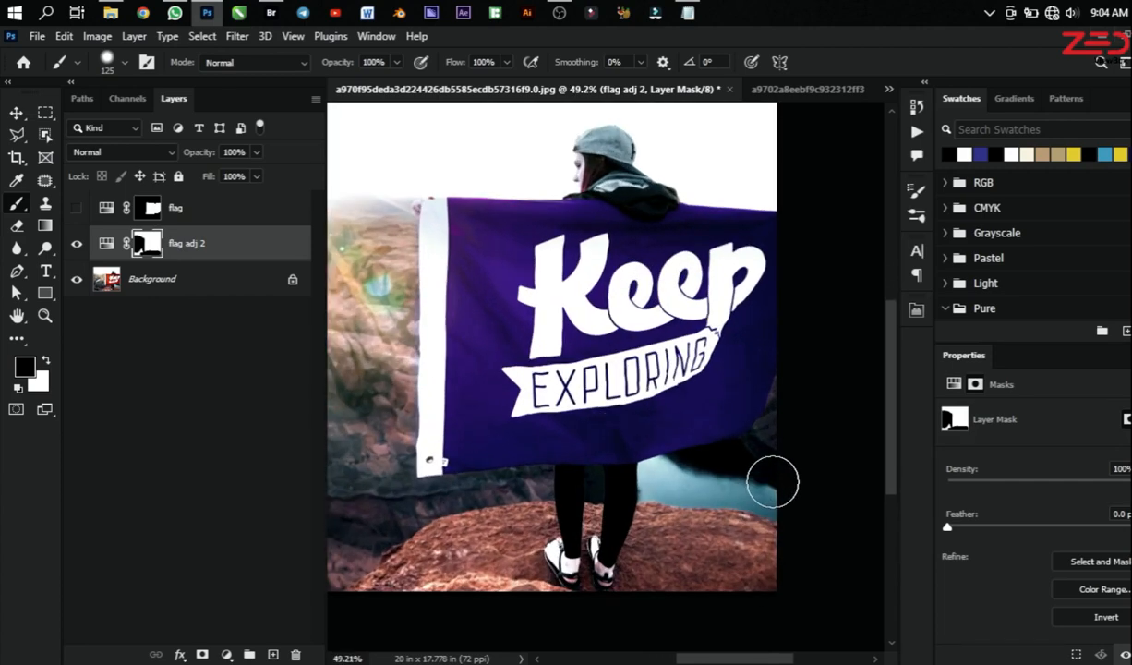
scroll(427, 552, down, 2)
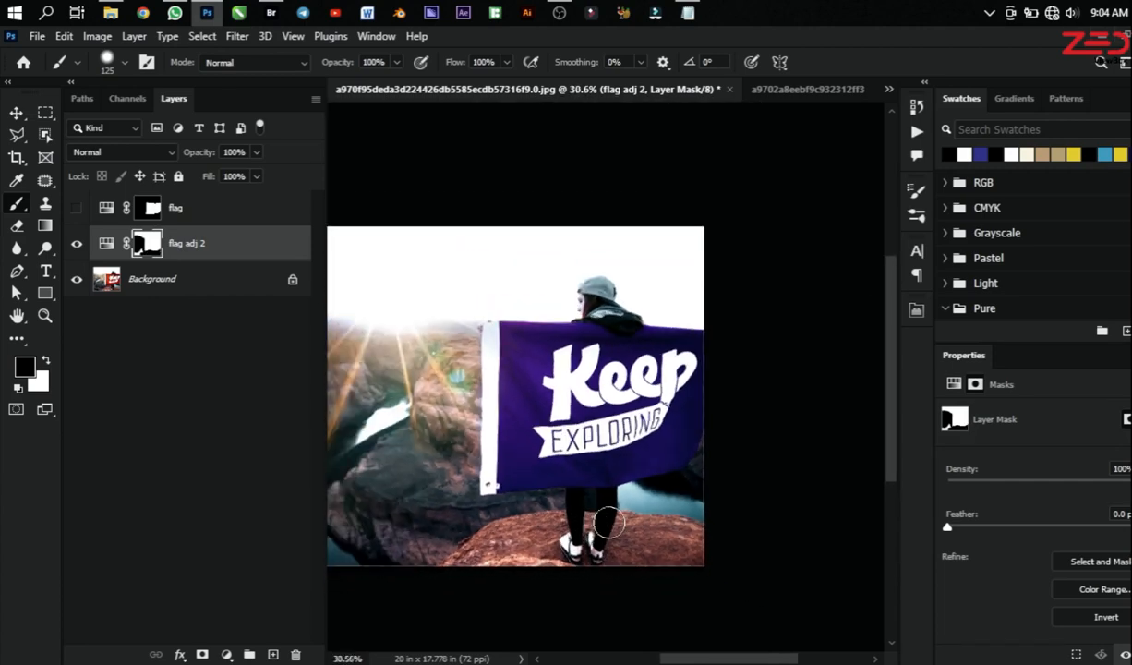
Step: Examine the purple flag and its masked surroundings at several magnifications
scroll(720, 367, up, 3)
scroll(829, 501, down, 1)
scroll(703, 386, down, 2)
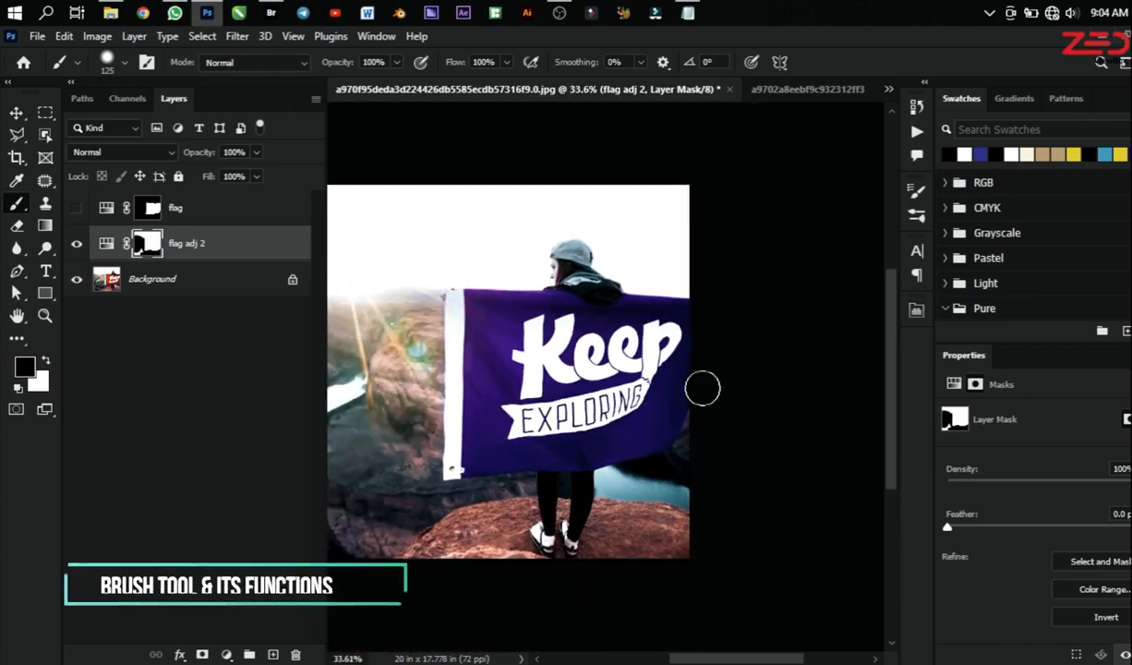
scroll(725, 405, up, 3)
scroll(768, 543, down, 3)
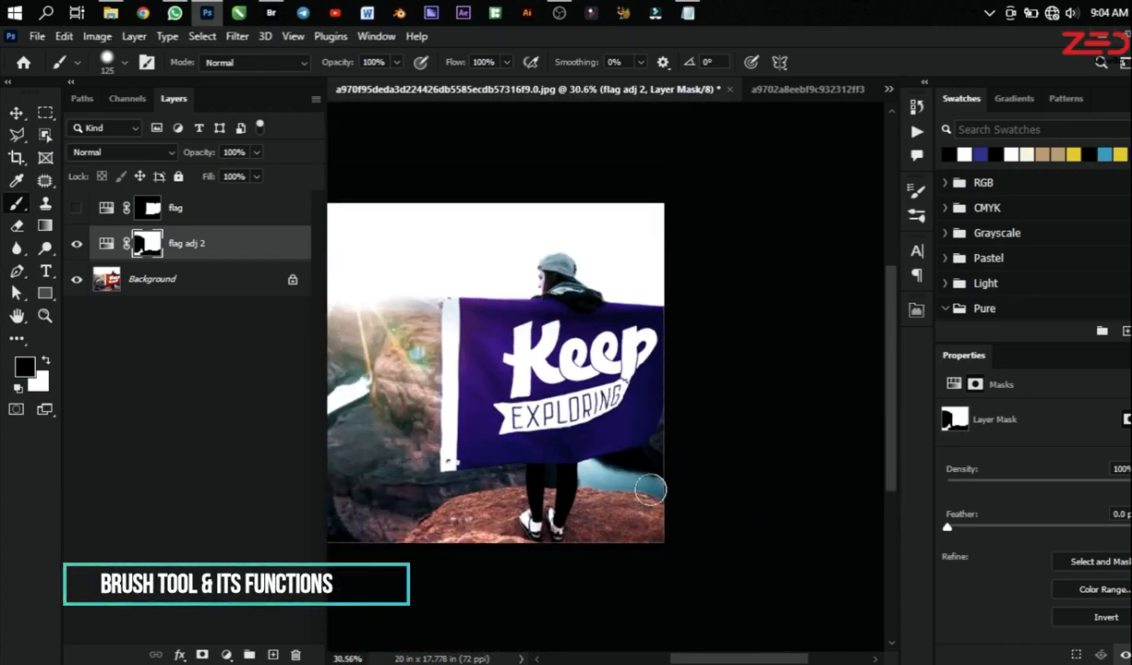
scroll(652, 481, down, 2)
scroll(495, 367, up, 4)
scroll(503, 374, down, 3)
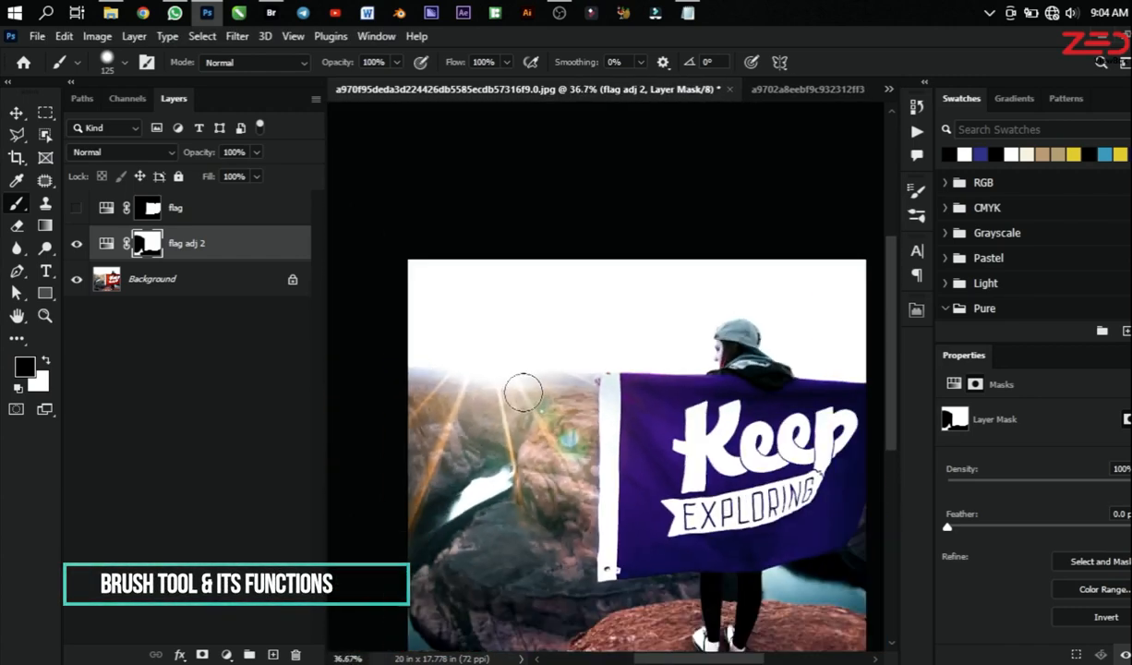
scroll(573, 369, up, 2)
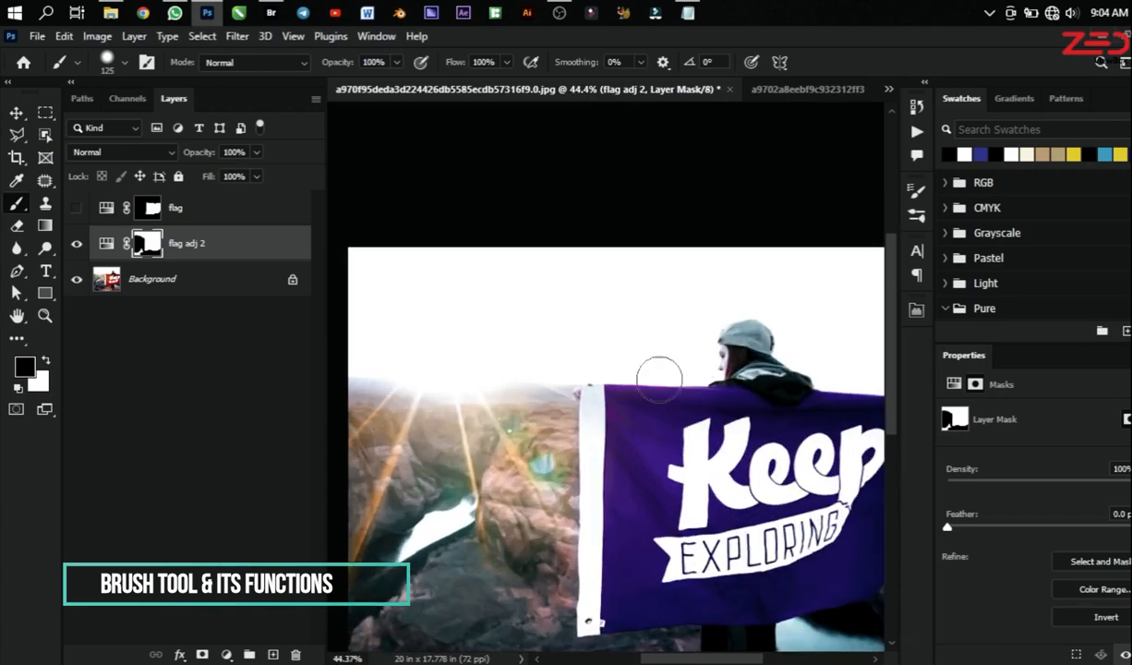
scroll(646, 370, down, 2)
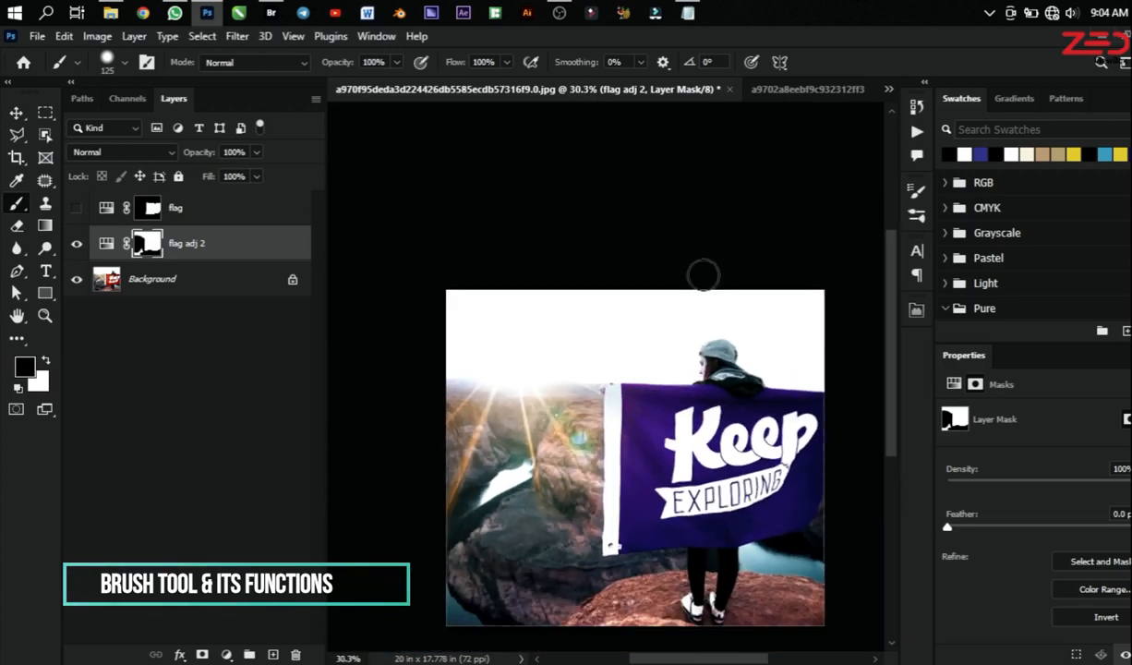
scroll(652, 308, down, 2)
scroll(652, 308, up, 3)
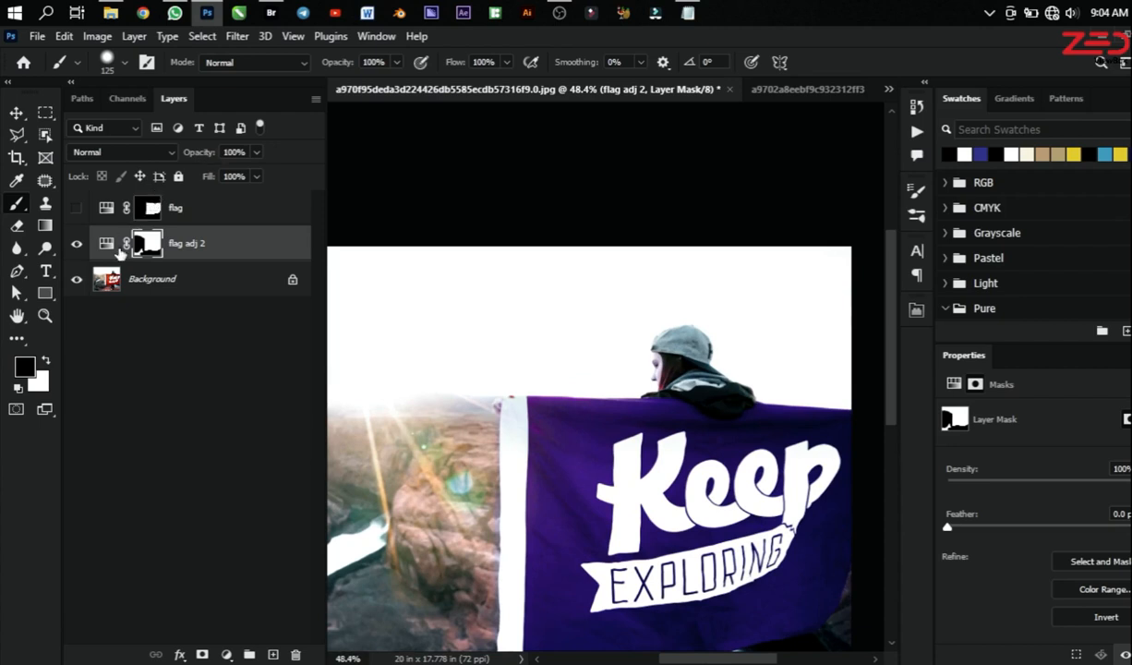
Step: Compare the flag adj 2 layer's Hue/Saturation settings with its layer mask properties by alternately targeting each
click(106, 242)
scroll(552, 312, down, 2)
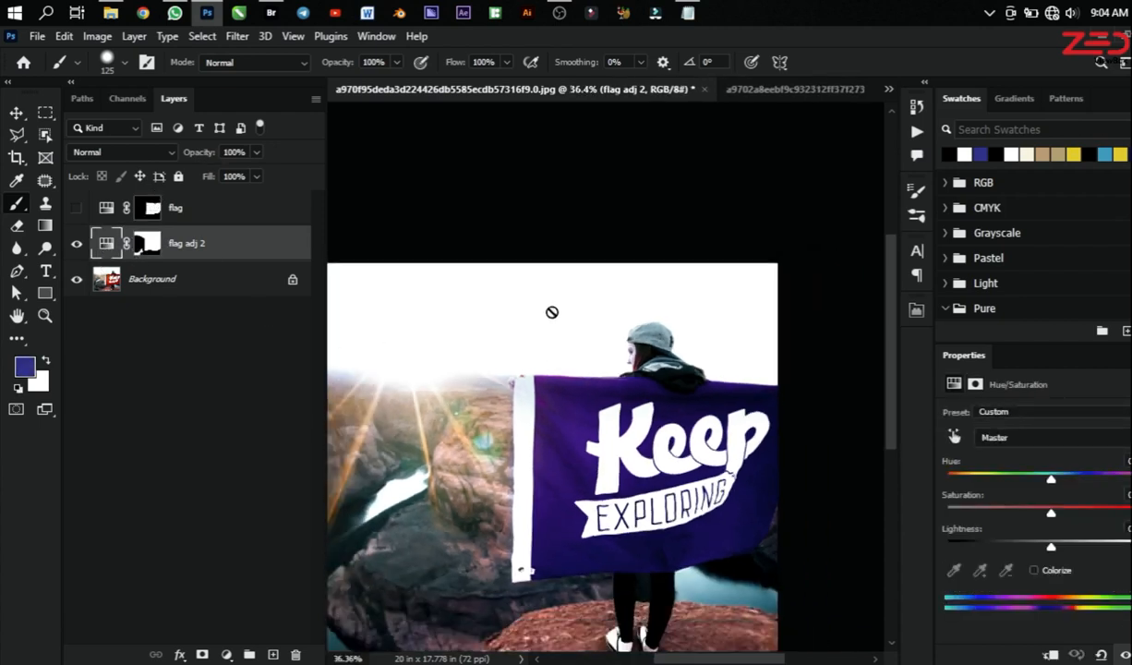
click(147, 244)
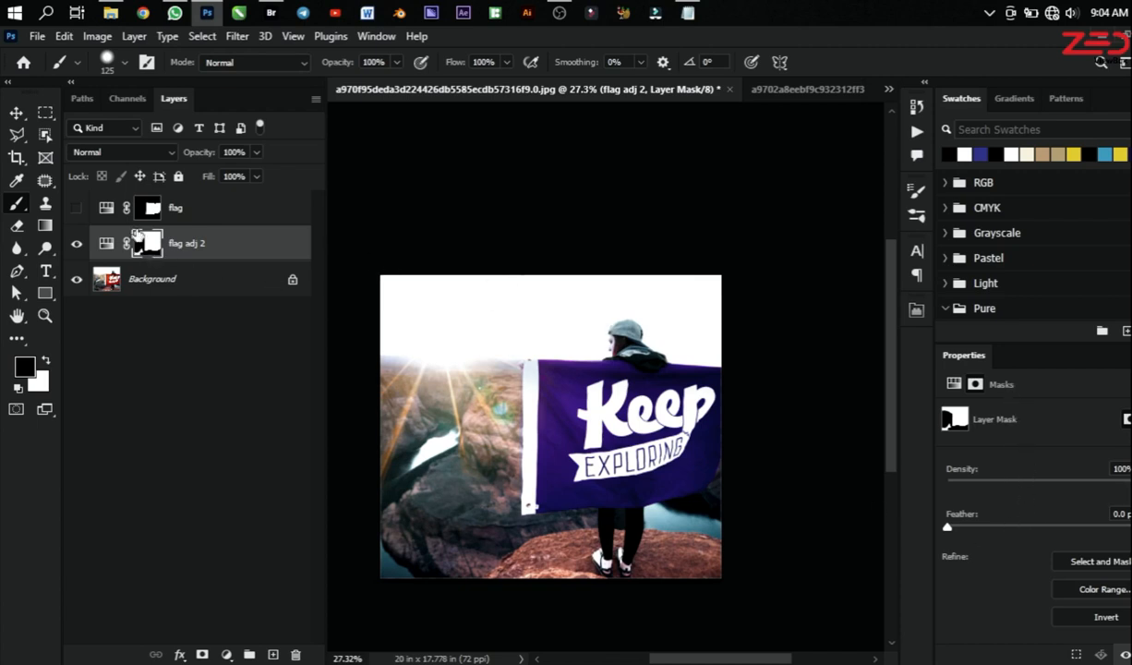
click(106, 244)
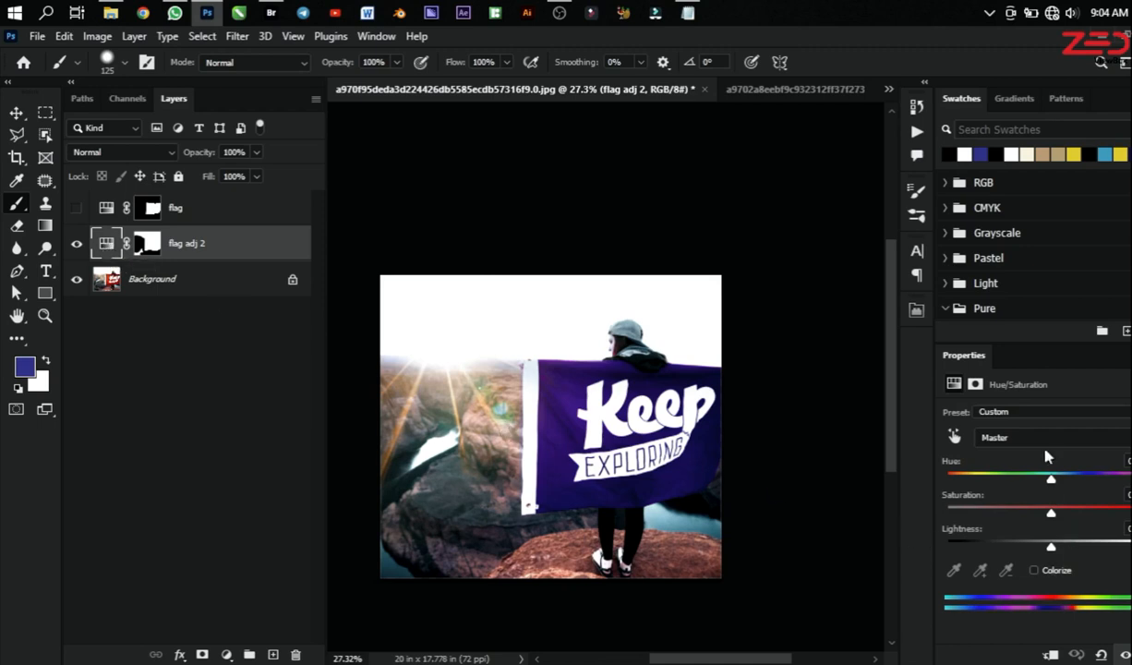
click(144, 249)
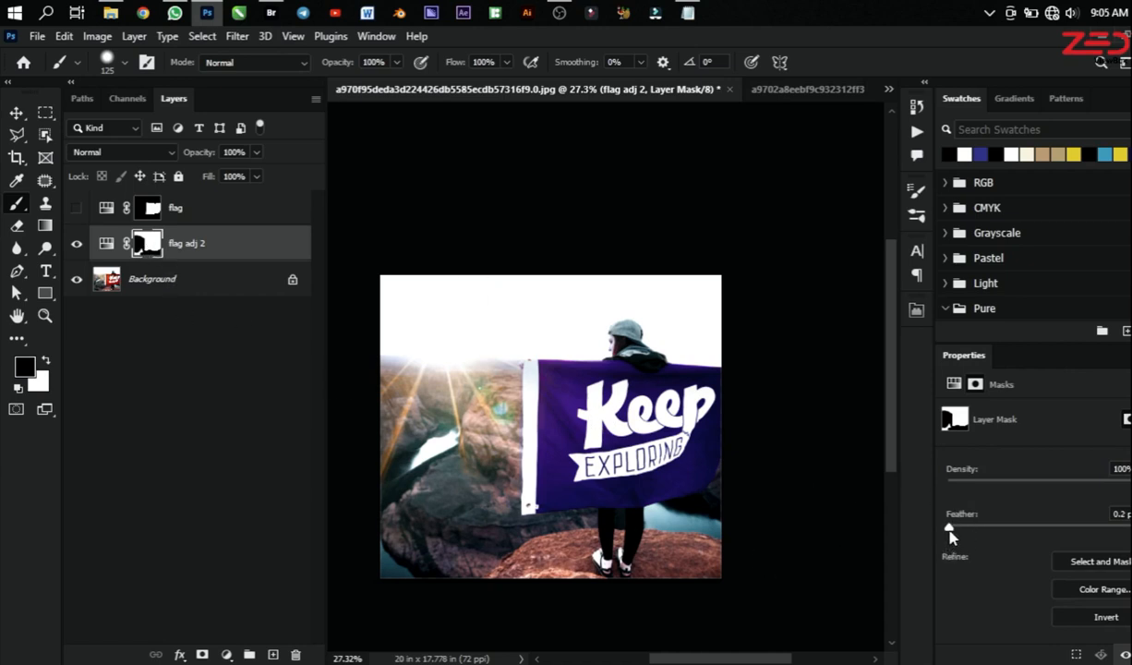
Step: Try feathering the flag adj 2 layer mask to about 100 px, restore the feather to 0 px and inspect the flag's edges
drag(951, 534, 1084, 535)
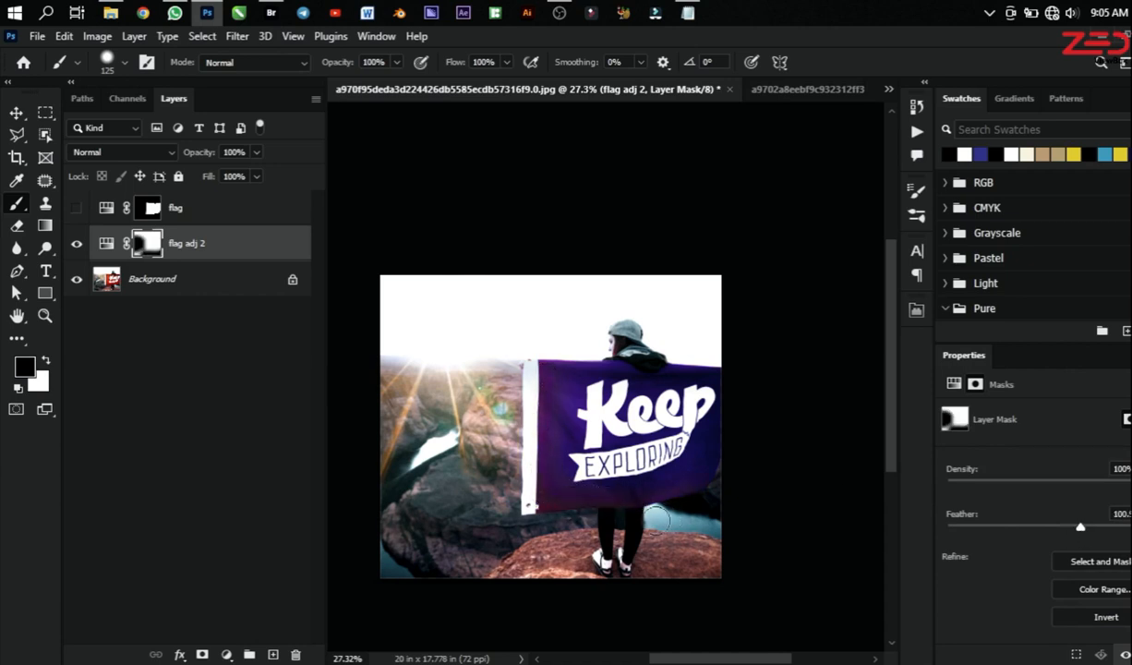
scroll(656, 515, up, 6)
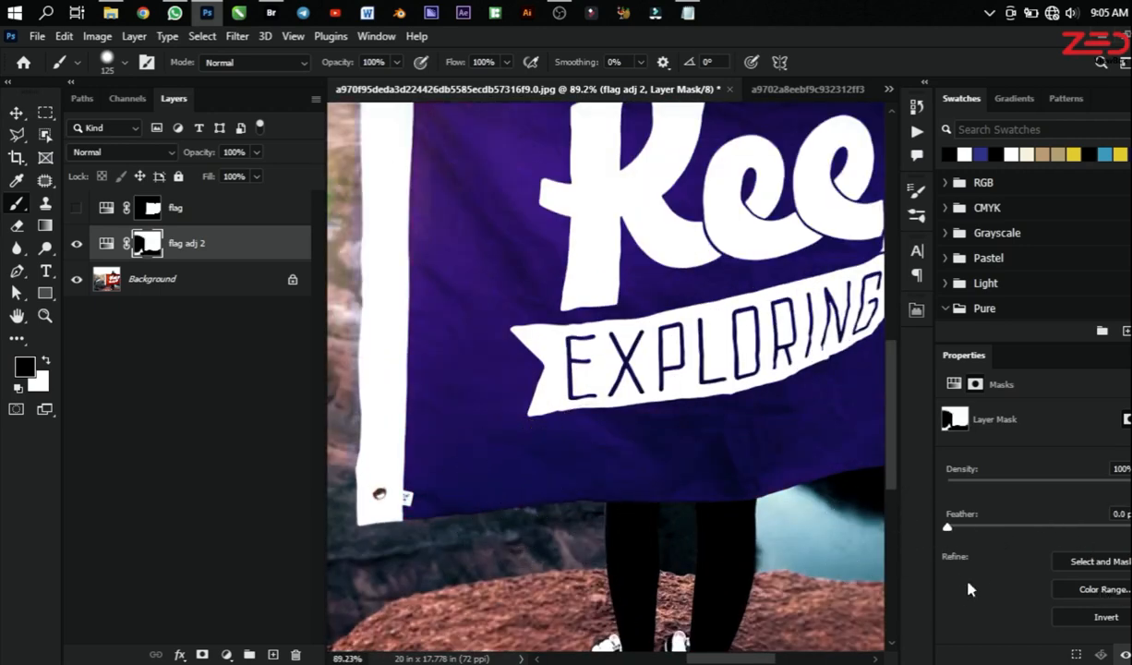
scroll(970, 589, down, 5)
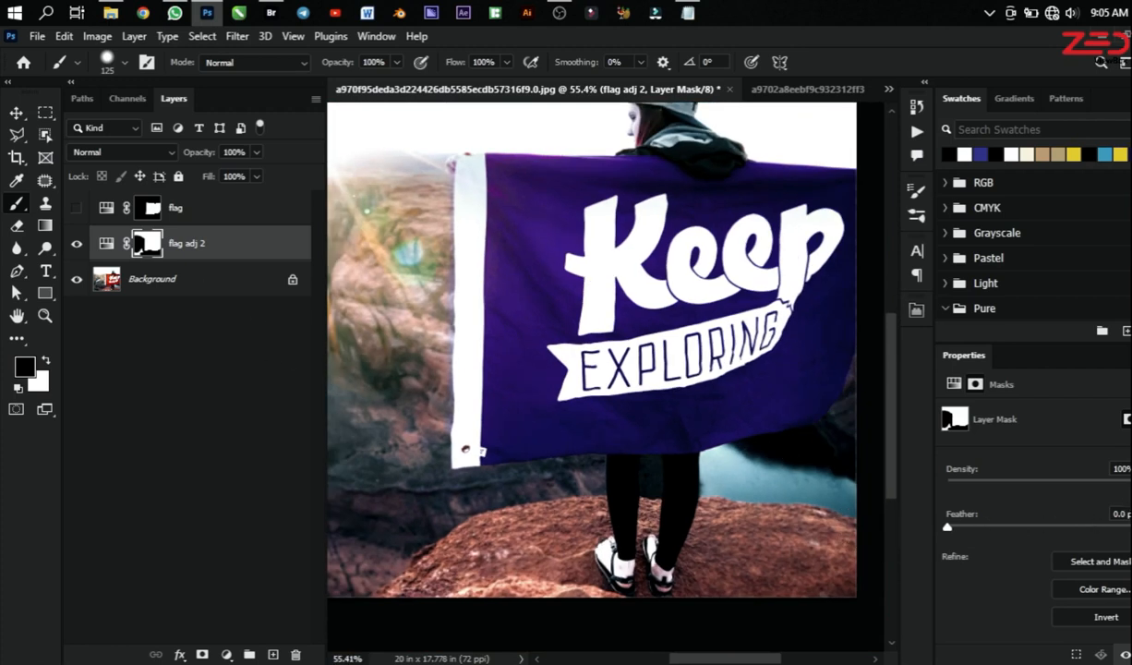
mouse_move(1113, 481)
mouse_down()
mouse_move(949, 483)
mouse_move(1117, 484)
mouse_up()
Step: Hide the flag adj 2 layer, show the flag layer and target the flag layer's mask
click(77, 244)
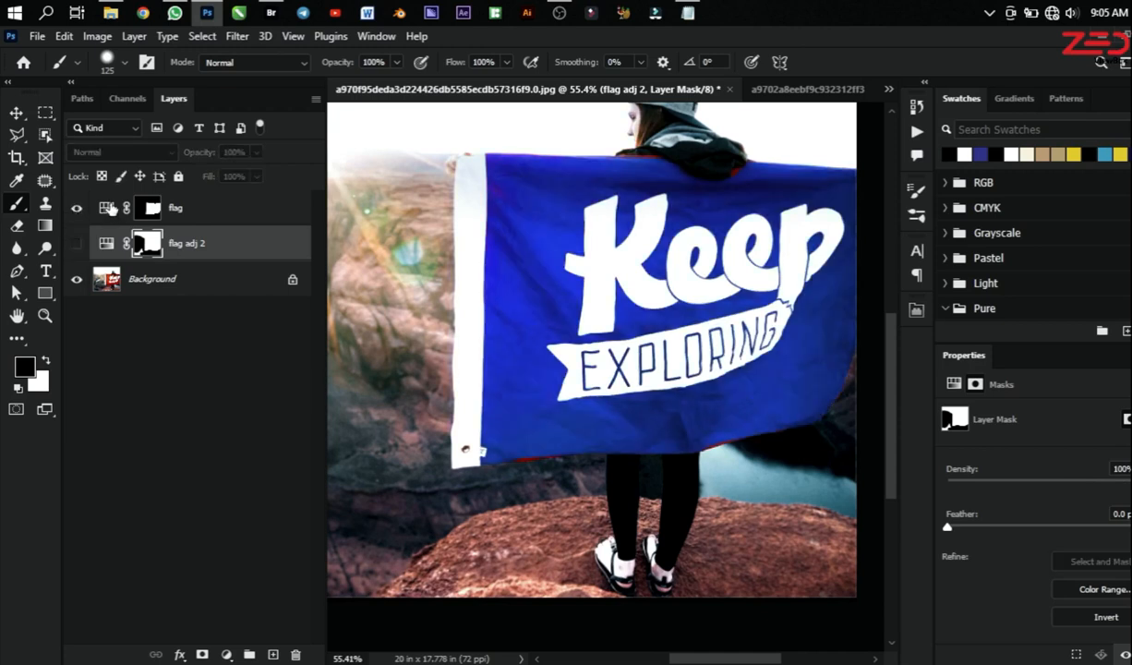
click(108, 208)
click(149, 208)
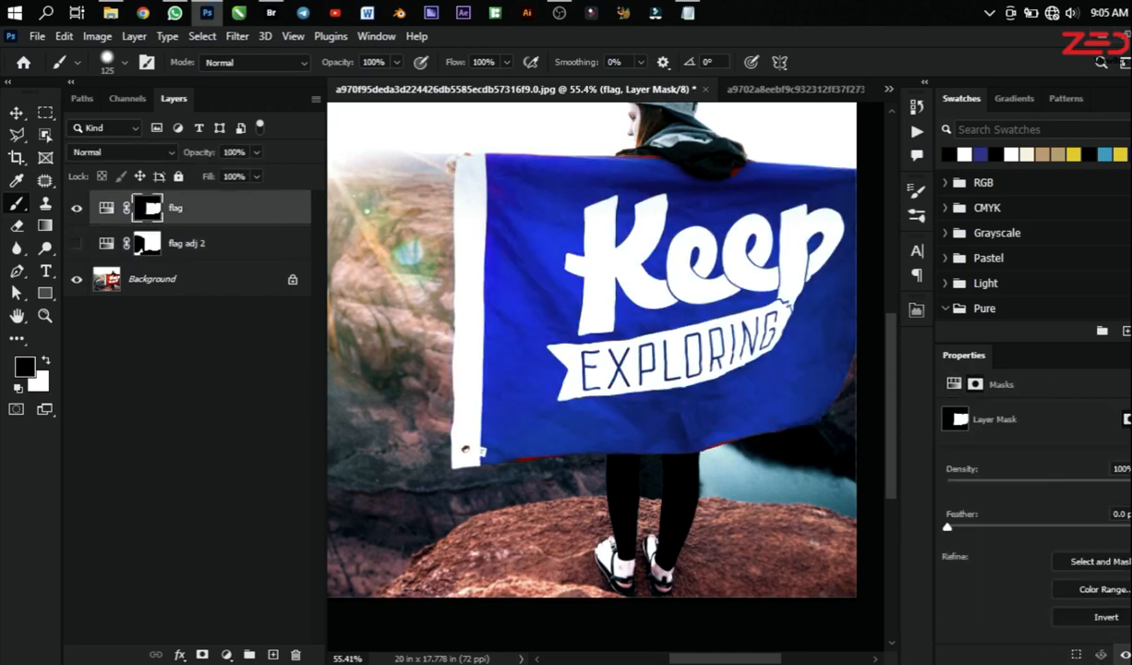
Step: Try the flag layer mask at 0% density over the whole photo and raise the density again
drag(1041, 480, 944, 491)
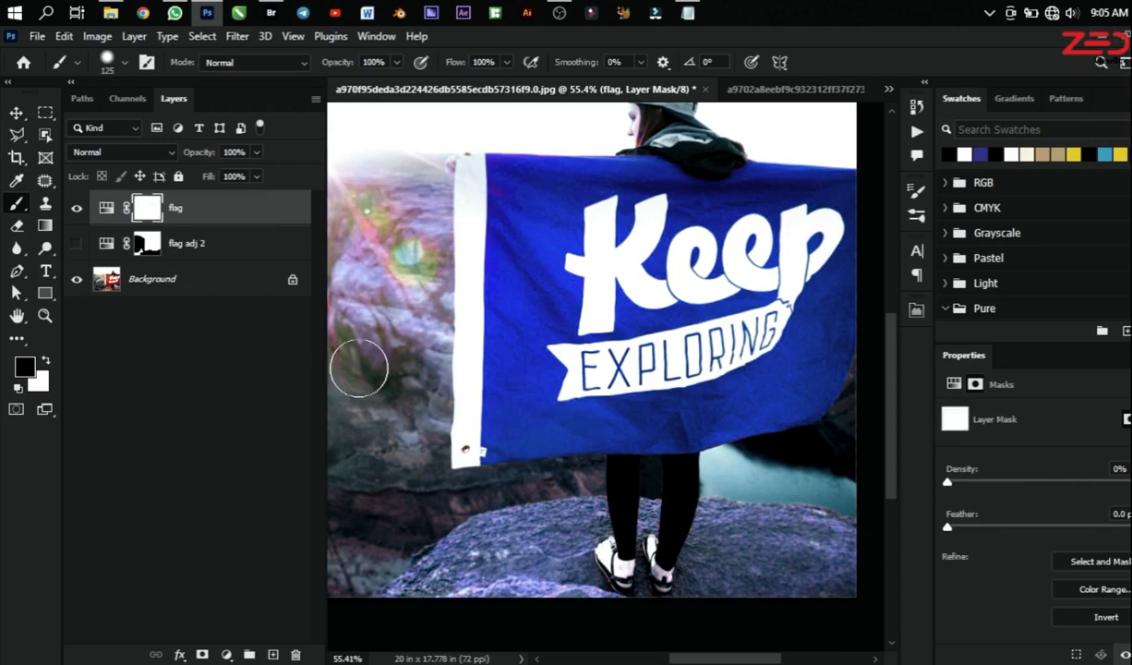
scroll(549, 504, down, 1)
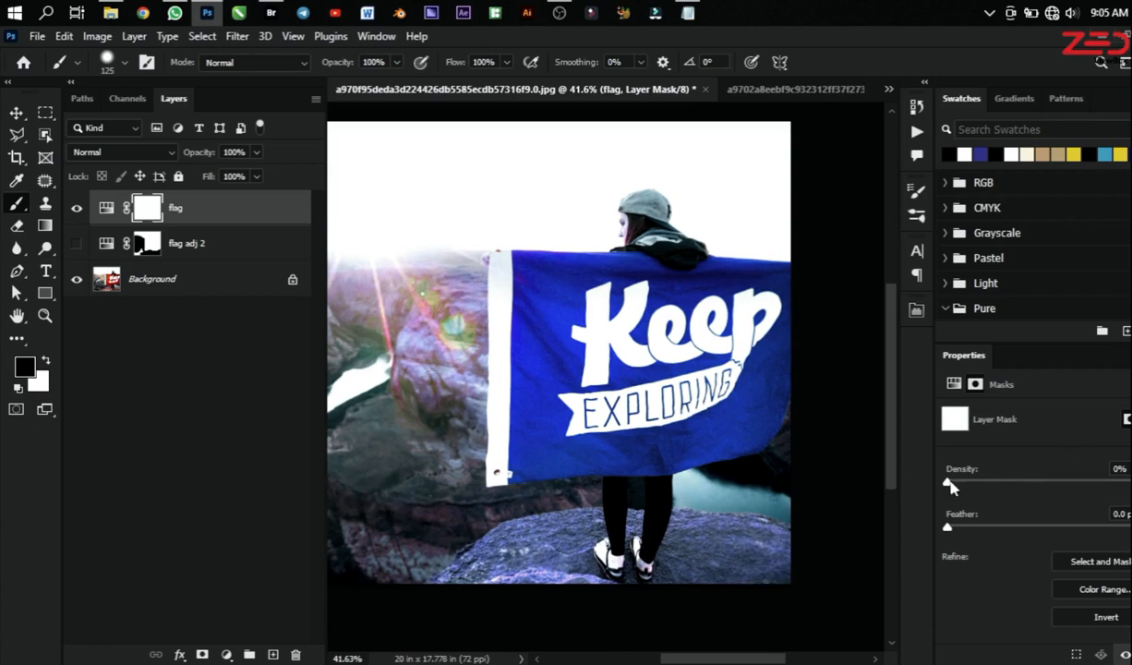
drag(951, 487, 1131, 487)
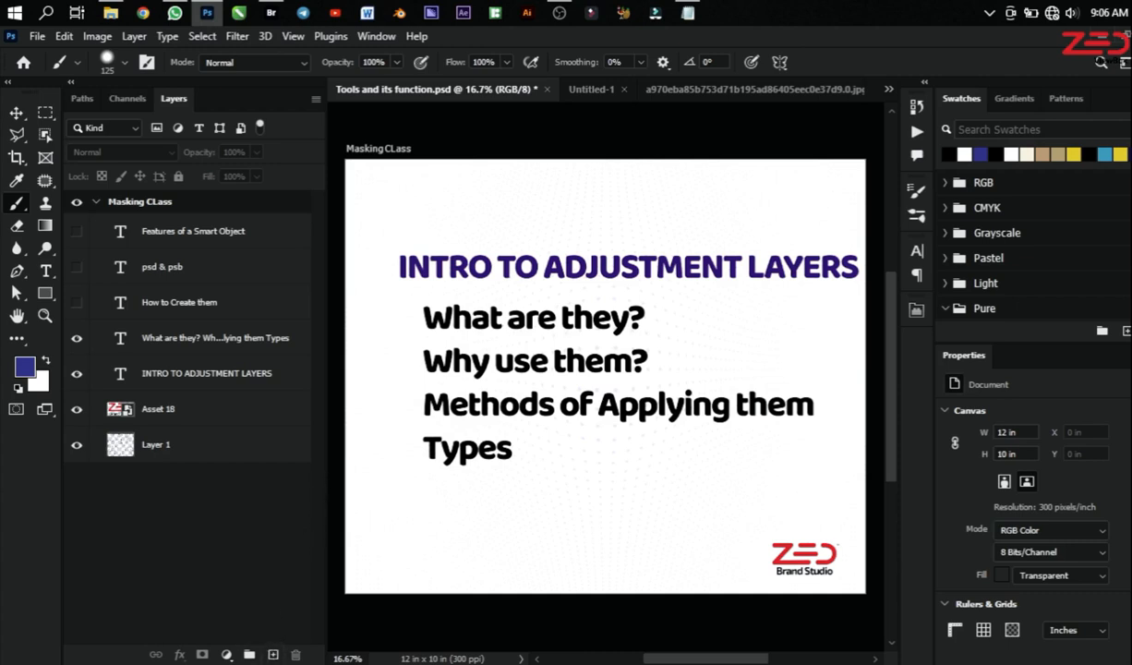
click(226, 654)
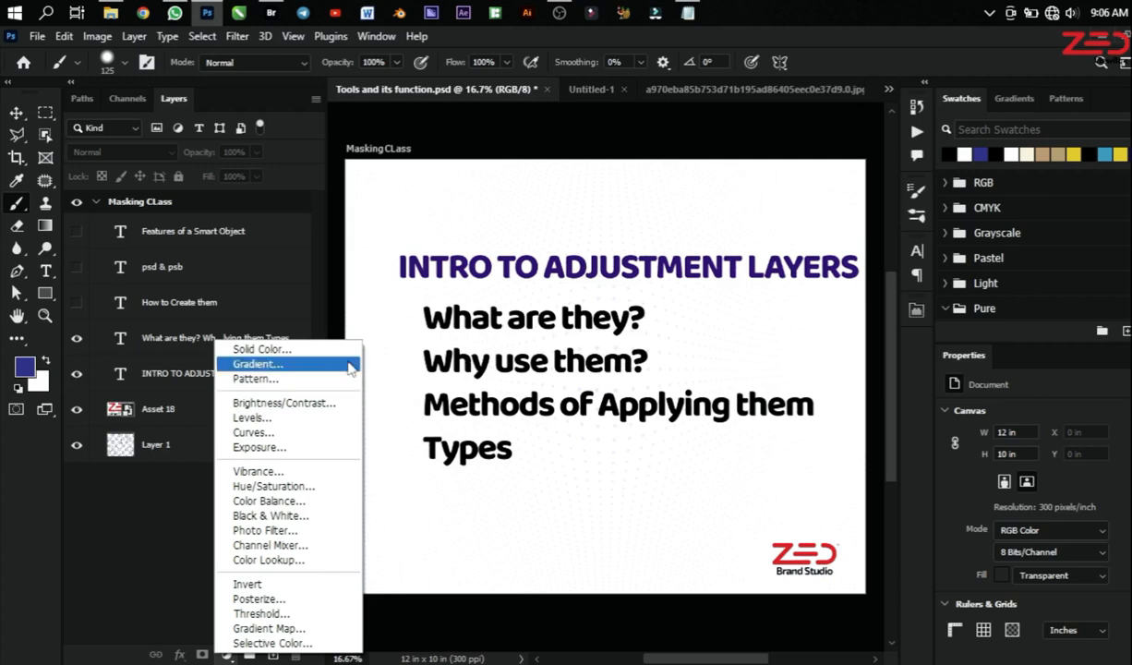
click(891, 96)
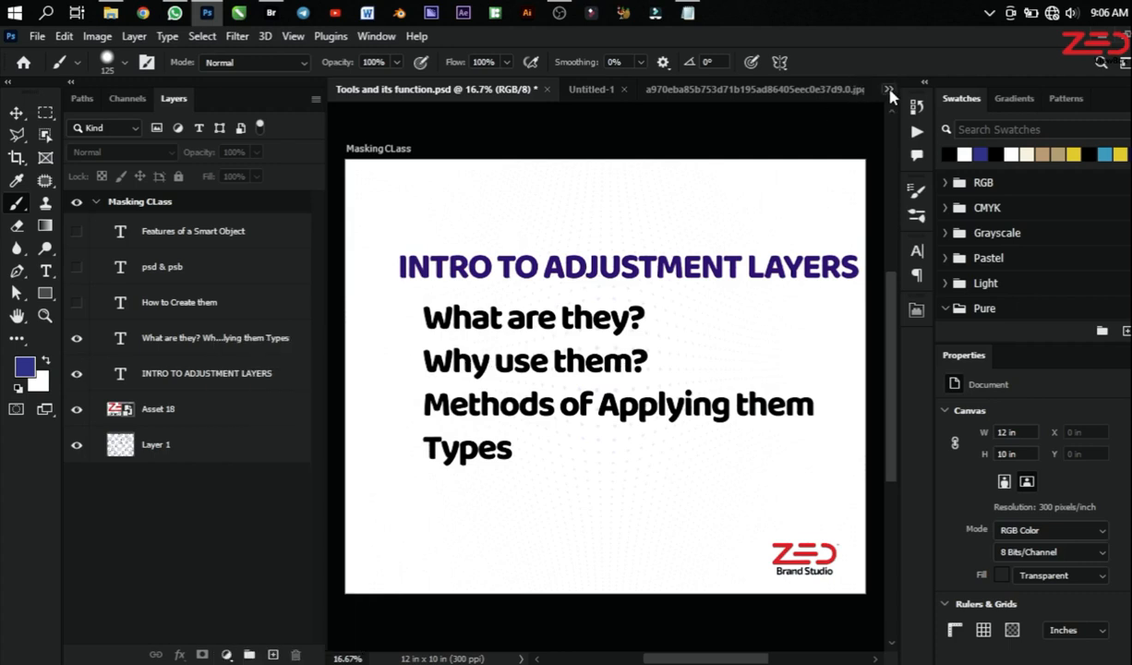
click(889, 92)
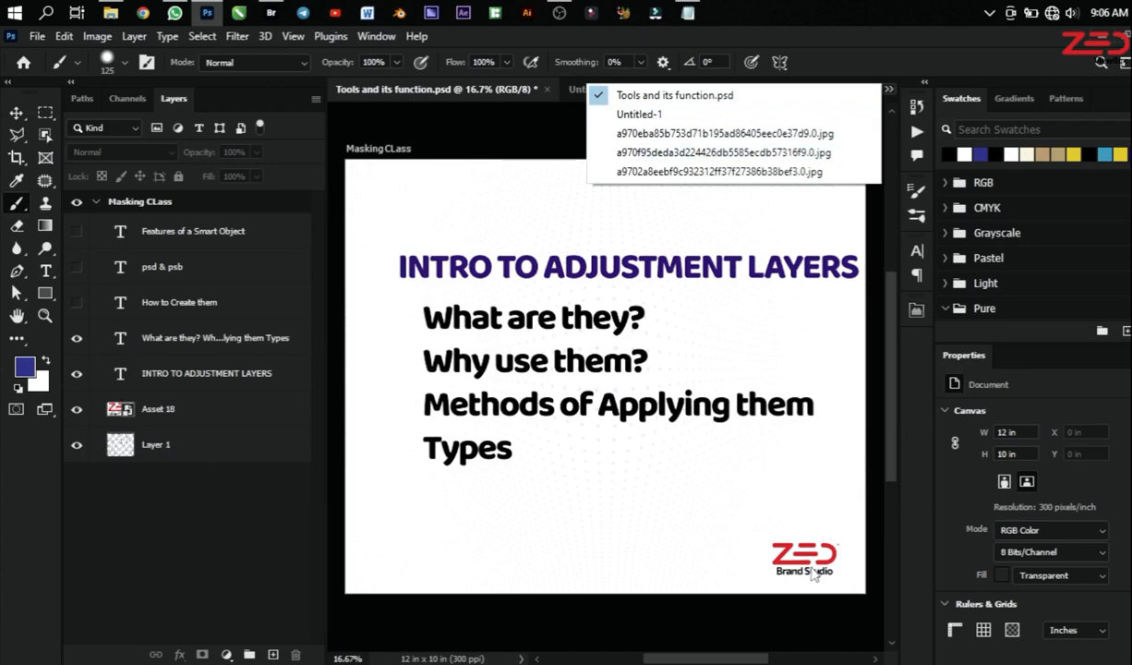
click(801, 93)
Step: Create a new blank white RGB document measuring 4.247 x 3.413 in at 300 ppi
right_click(834, 89)
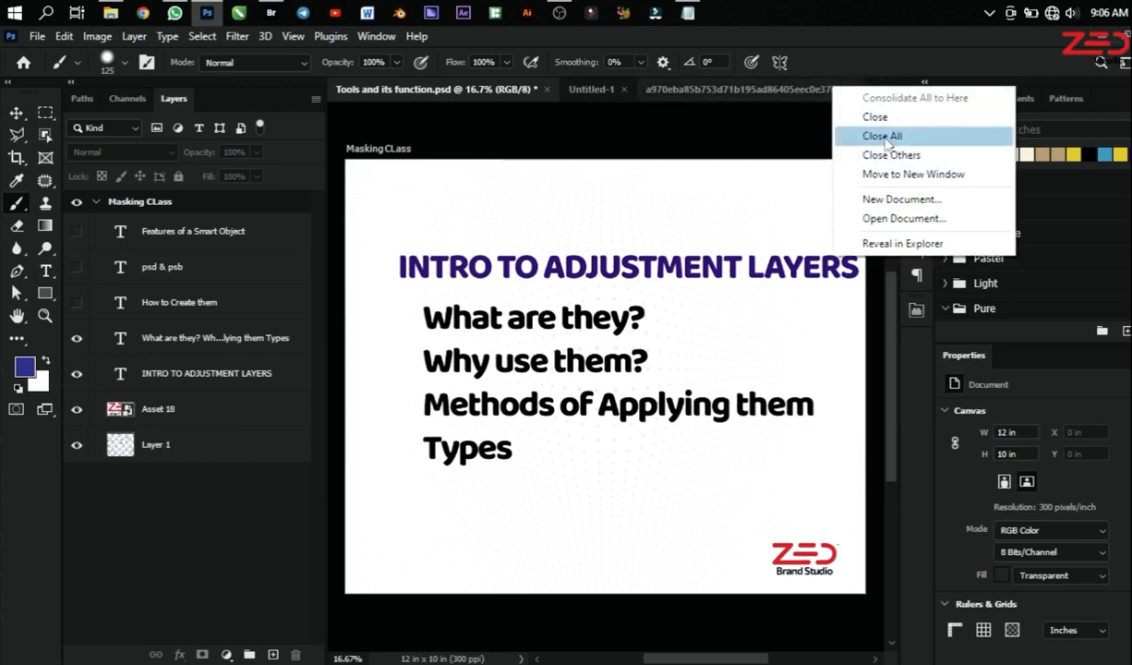
click(877, 202)
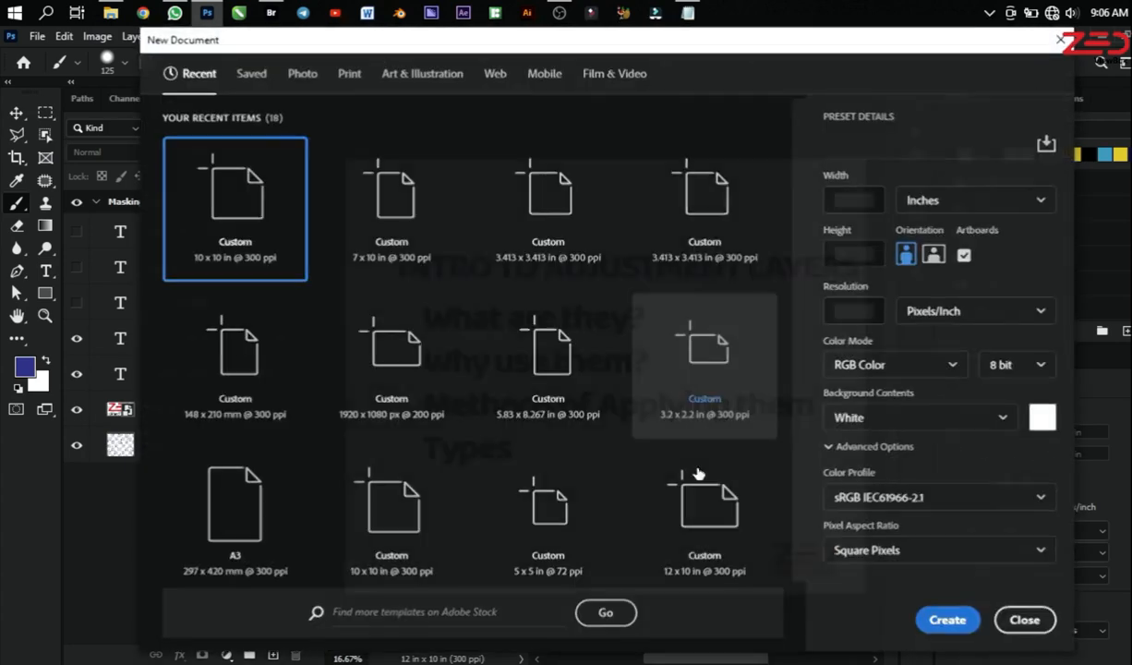
click(945, 618)
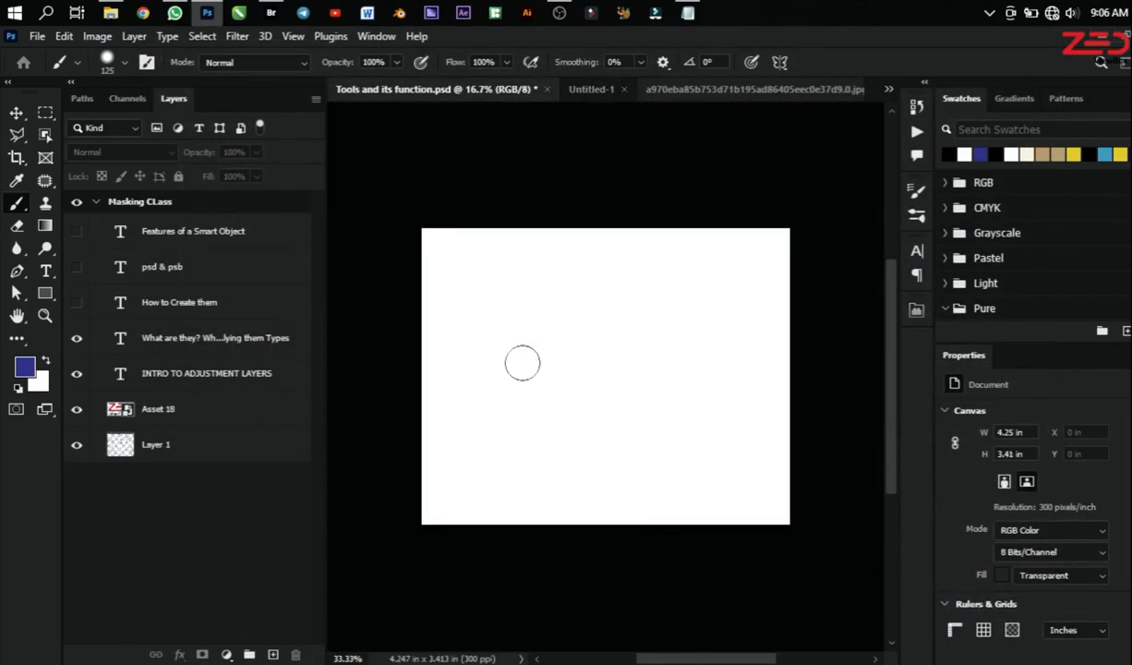
Step: Add a Solid Color fill layer above the Background in dark navy blue, #050741
click(227, 653)
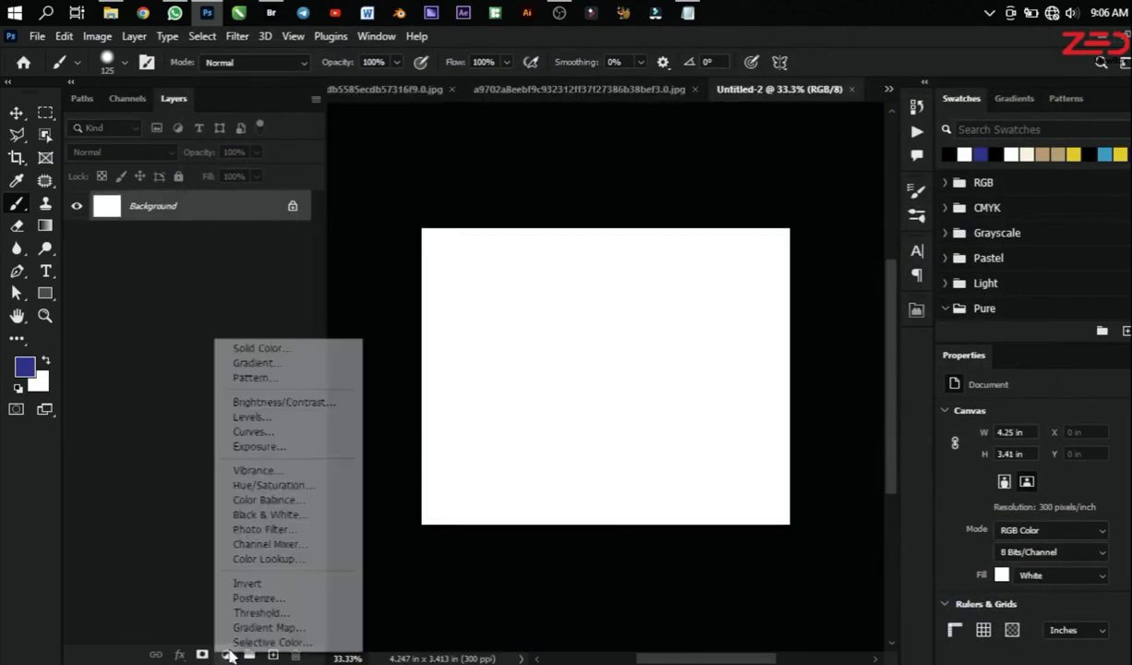
click(250, 349)
click(868, 508)
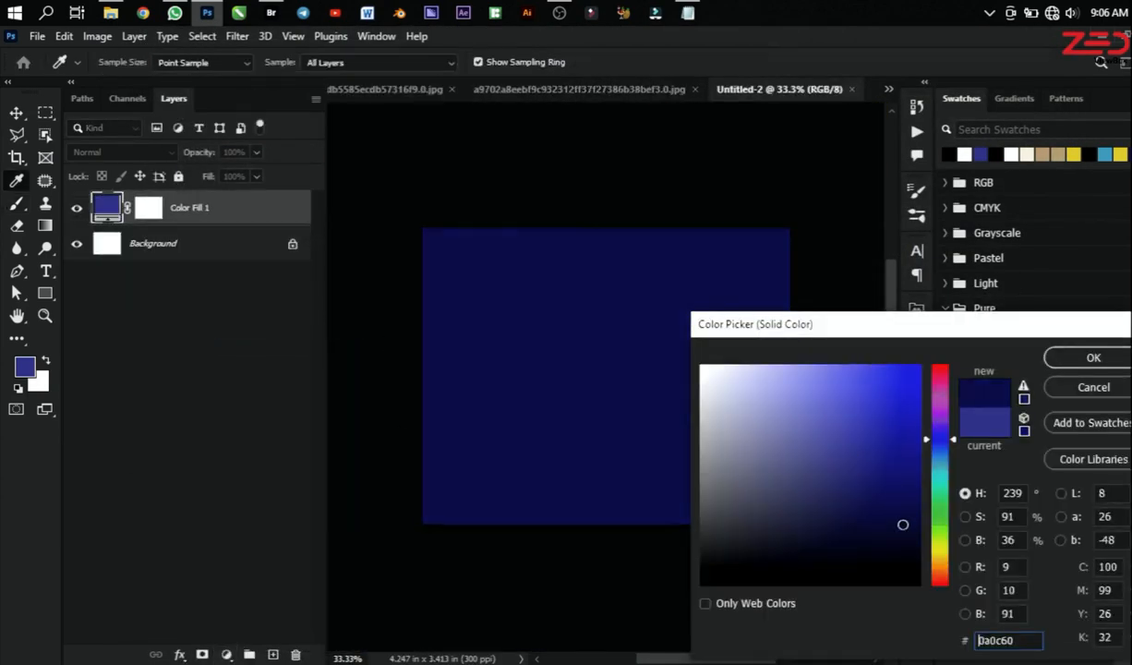
click(1093, 358)
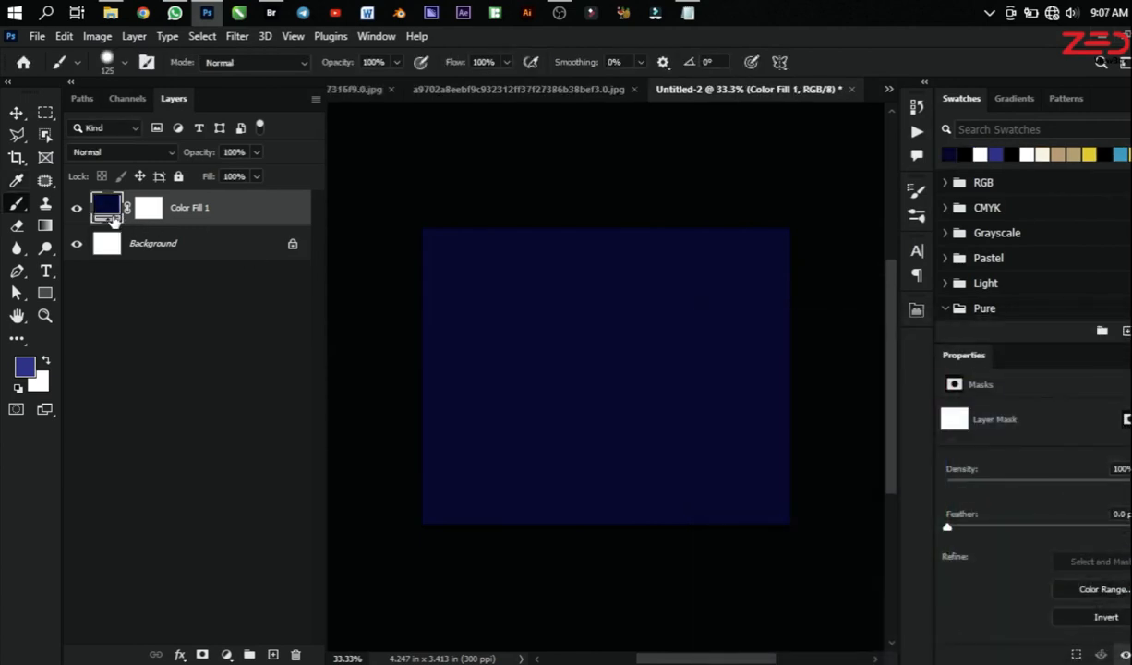
Step: Paint freehand black strokes on the Color Fill 1 mask with the 125 px brush and change the fill to a brighter blue
click(148, 210)
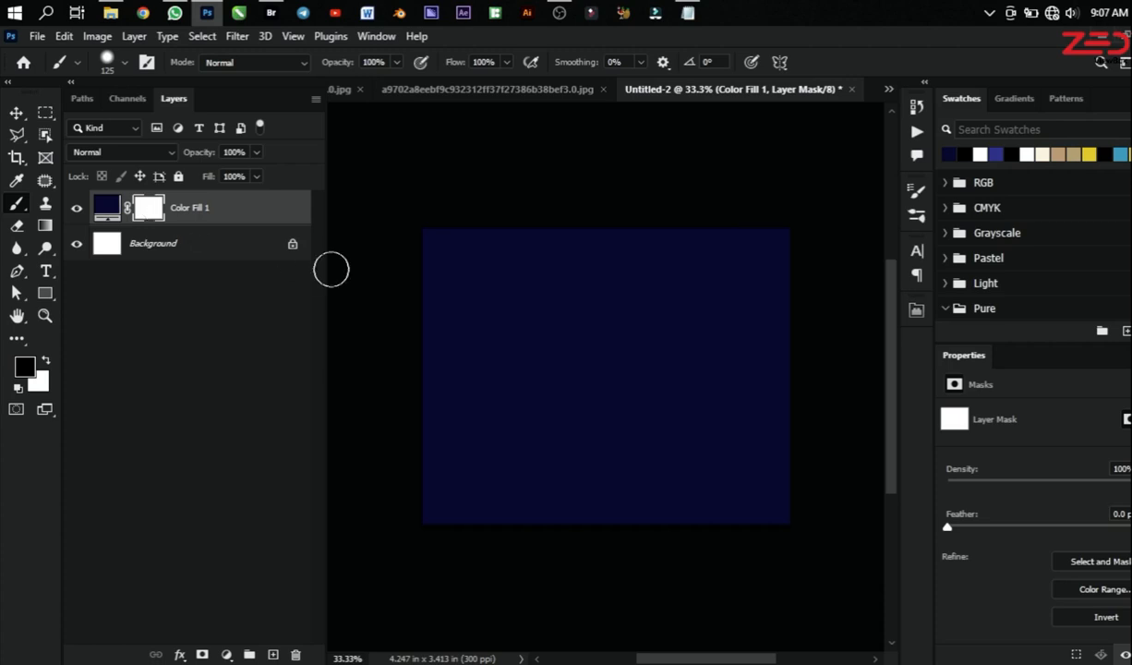
mouse_move(491, 270)
mouse_down()
mouse_move(489, 418)
mouse_move(597, 268)
mouse_move(627, 283)
mouse_move(694, 433)
mouse_move(605, 492)
mouse_move(441, 450)
mouse_up()
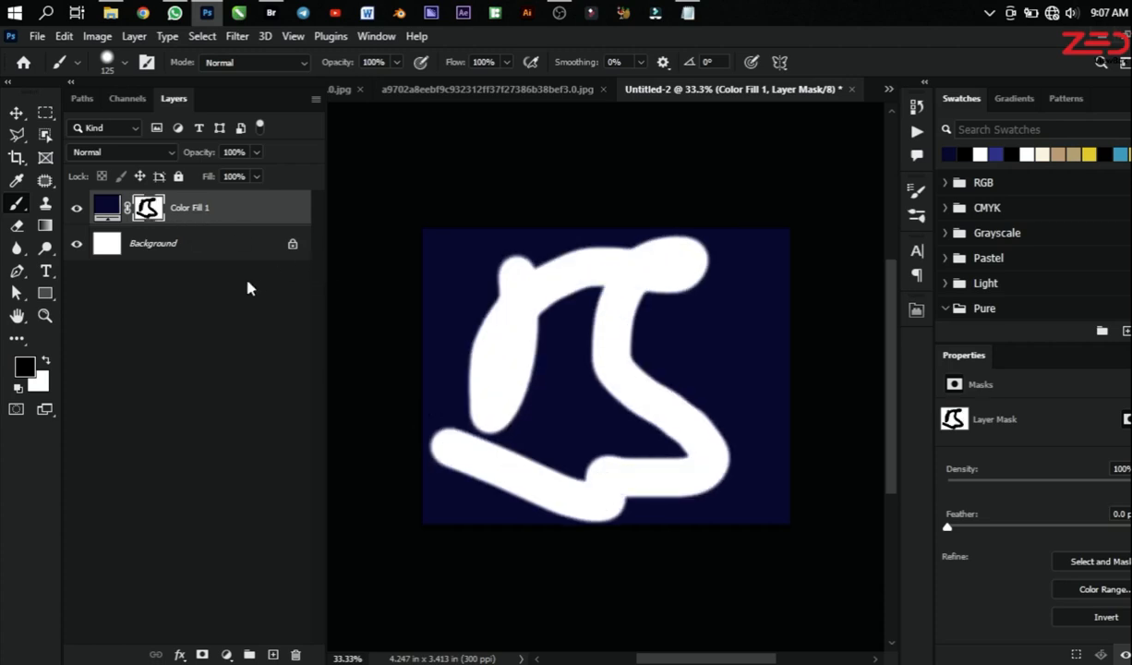
double_click(107, 209)
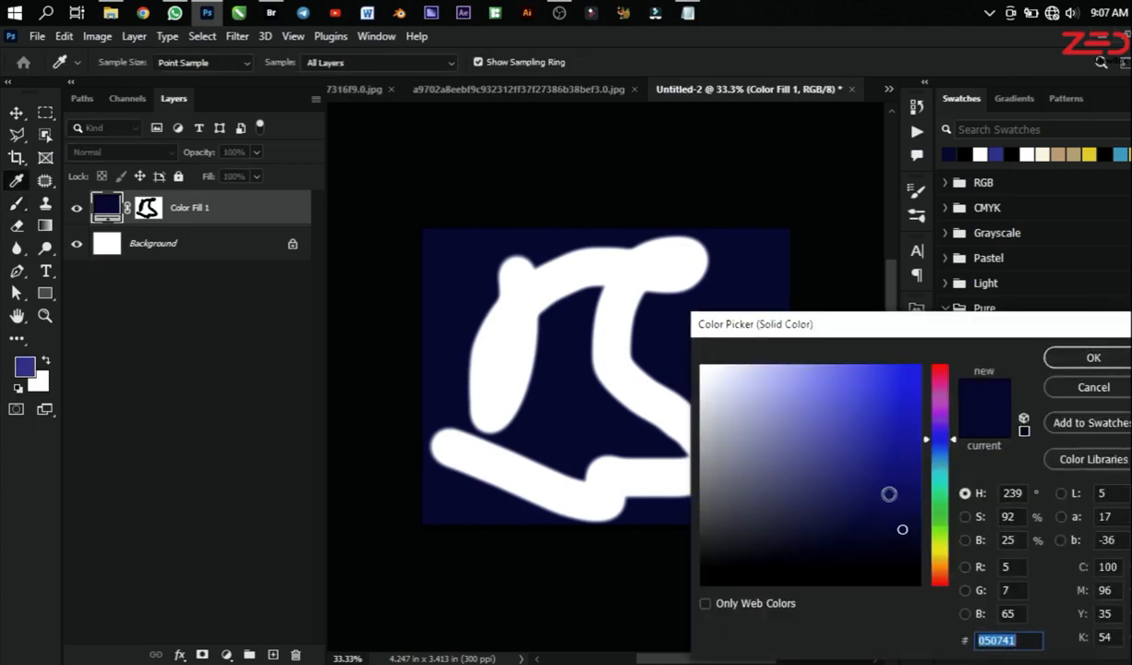
click(915, 444)
click(1099, 360)
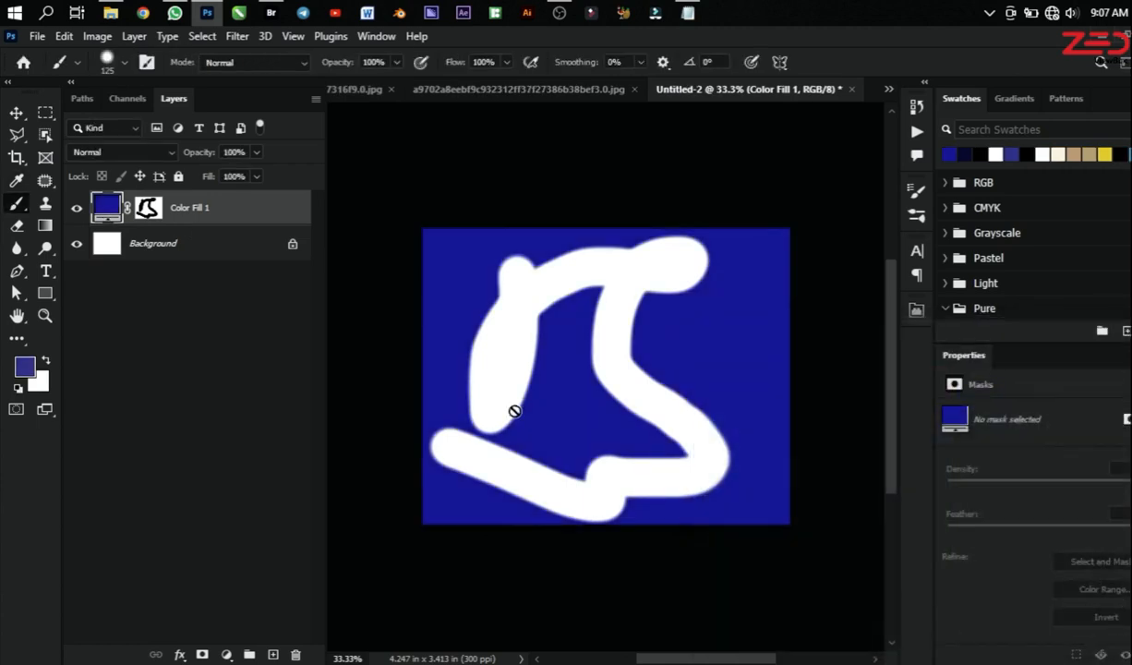
Step: Disable the layer mask on Color Fill 1
scroll(621, 415, up, 2)
shift+click(148, 208)
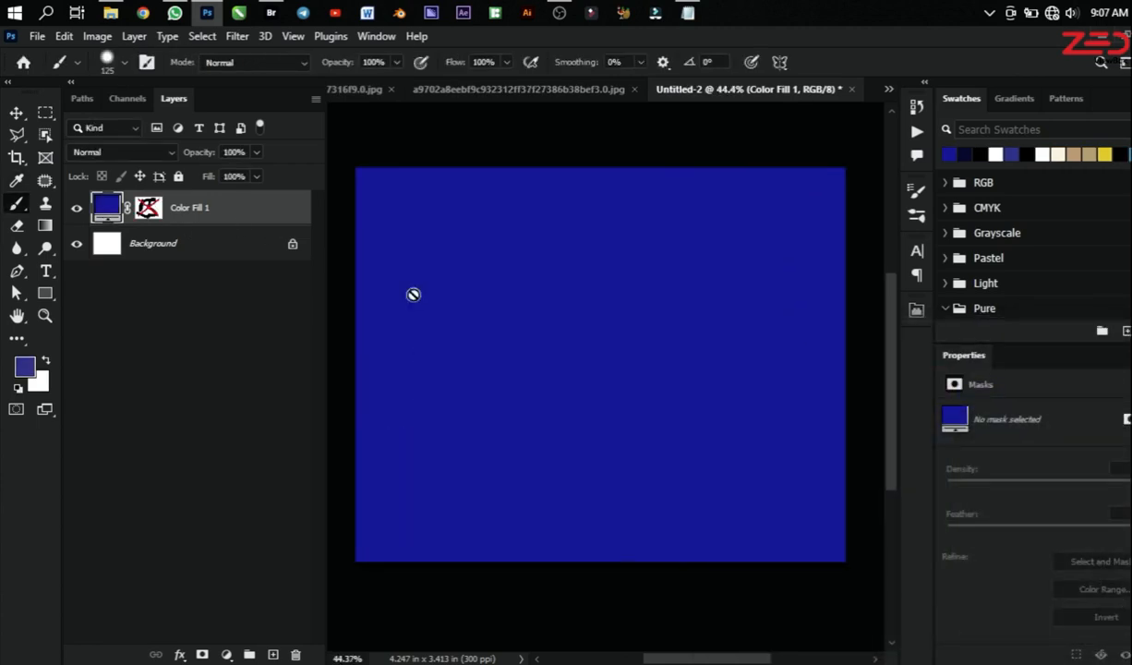
scroll(416, 295, down, 2)
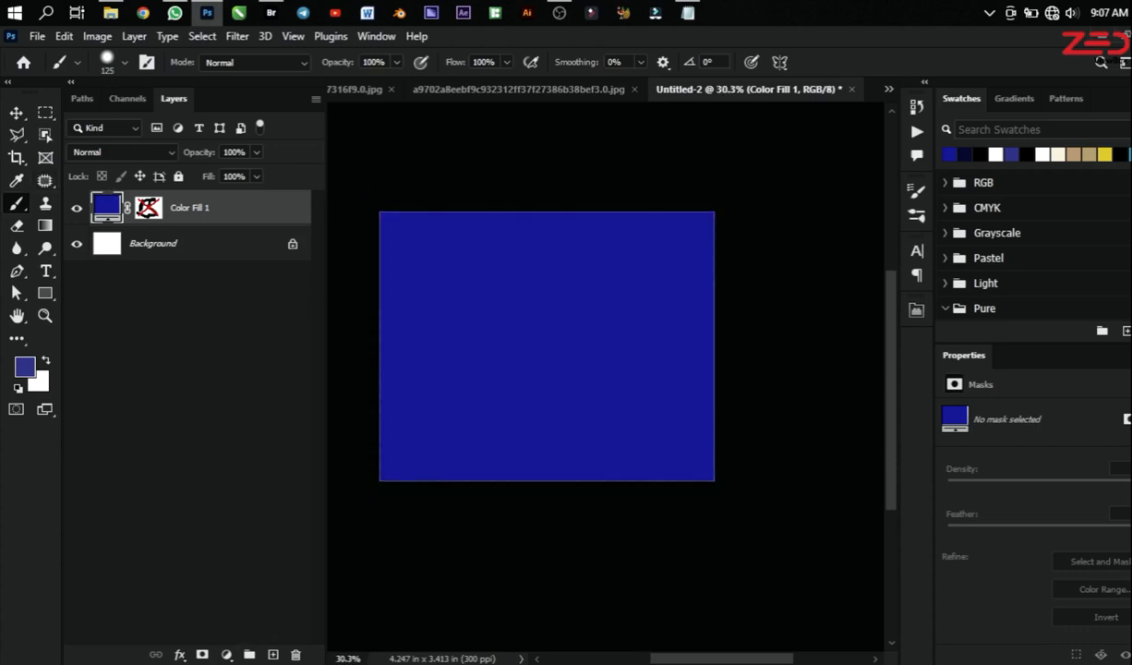
click(229, 653)
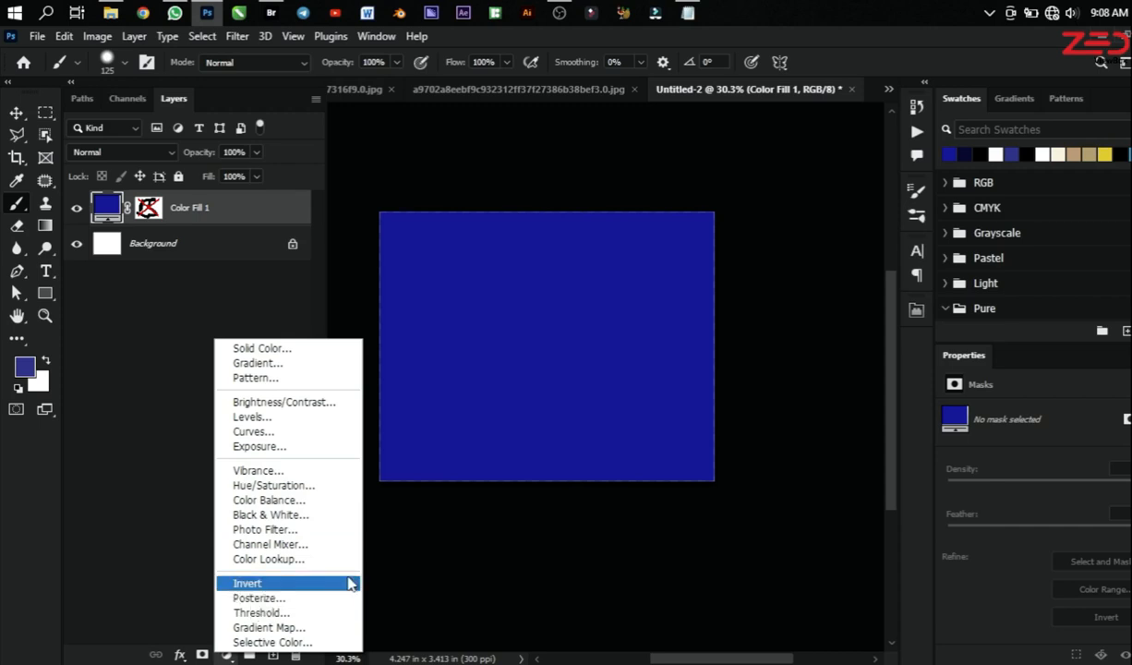
click(159, 450)
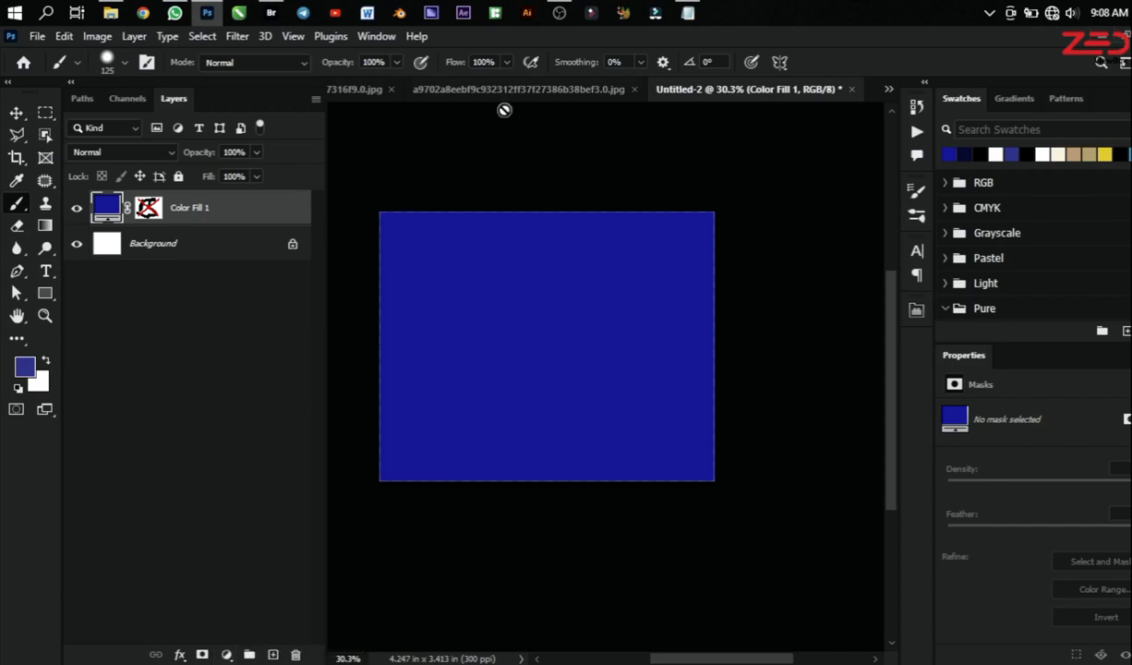